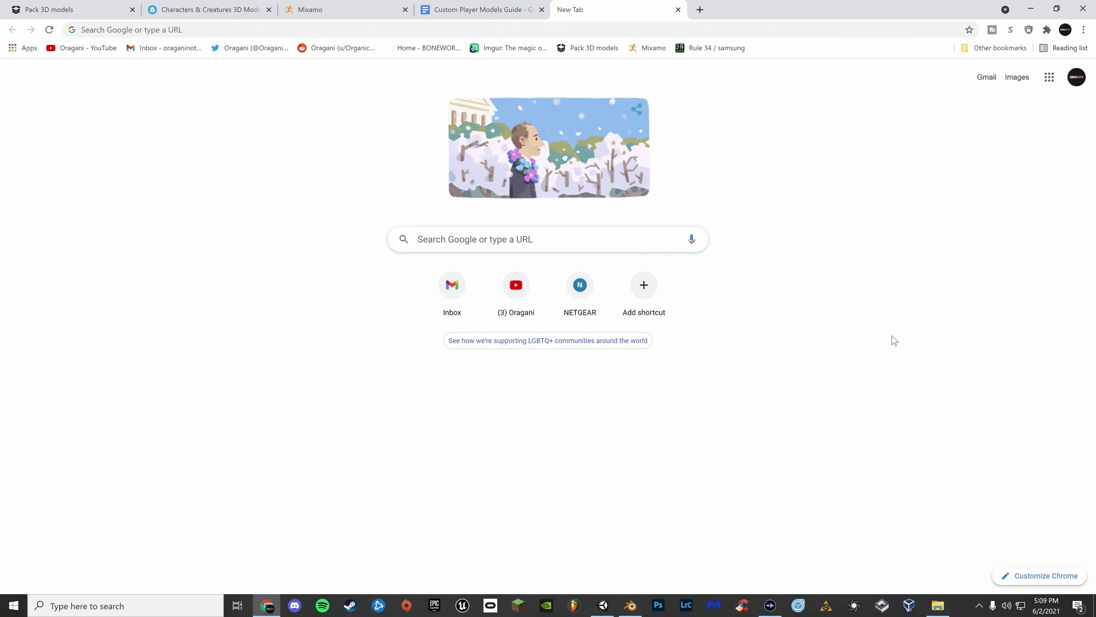
Look over the popular character models on the Pack 3D models site.
{"action": "left_click", "coordinate": [114, 9]}
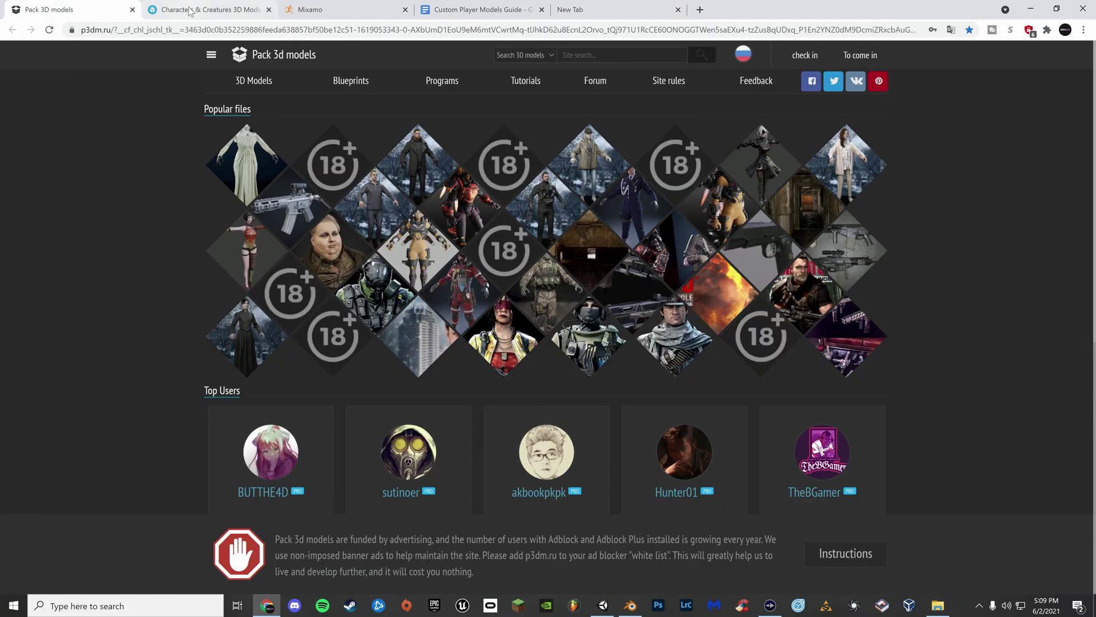
{"action": "left_click", "coordinate": [171, 10]}
{"action": "left_click", "coordinate": [74, 10]}
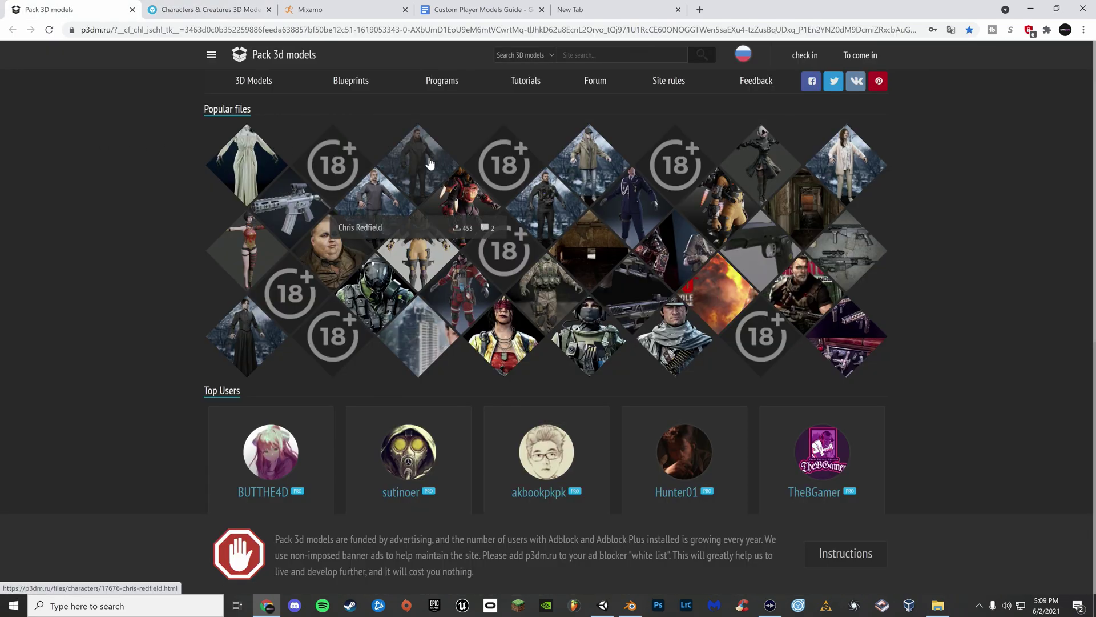
{"action": "mouse_move", "coordinate": [429, 164]}
{"action": "mouse_move", "coordinate": [687, 329]}
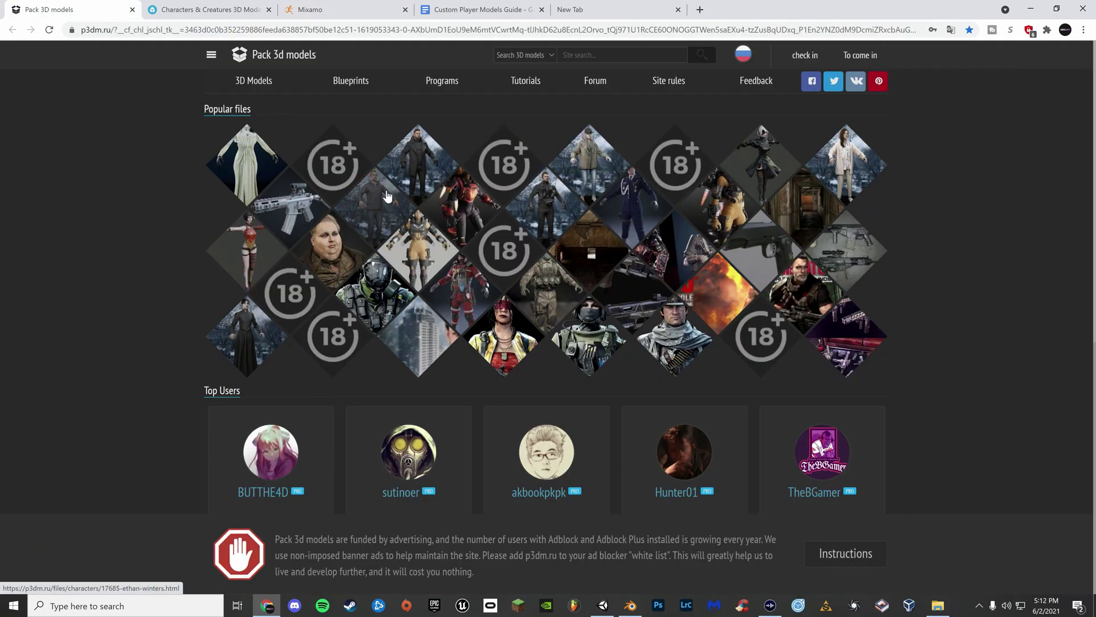
{"action": "mouse_move", "coordinate": [387, 195]}
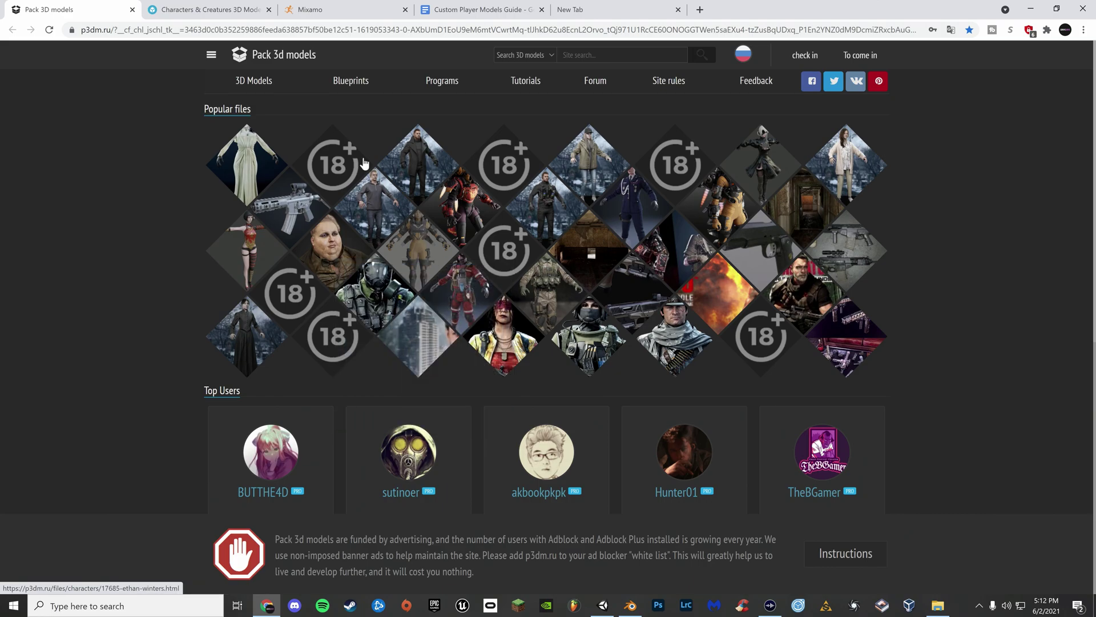
On Mixamo, place the auto-rigger's chin and wrist markers on the oriented character, and start downloading the CH36_NONPBR character.
{"action": "left_click", "coordinate": [303, 5]}
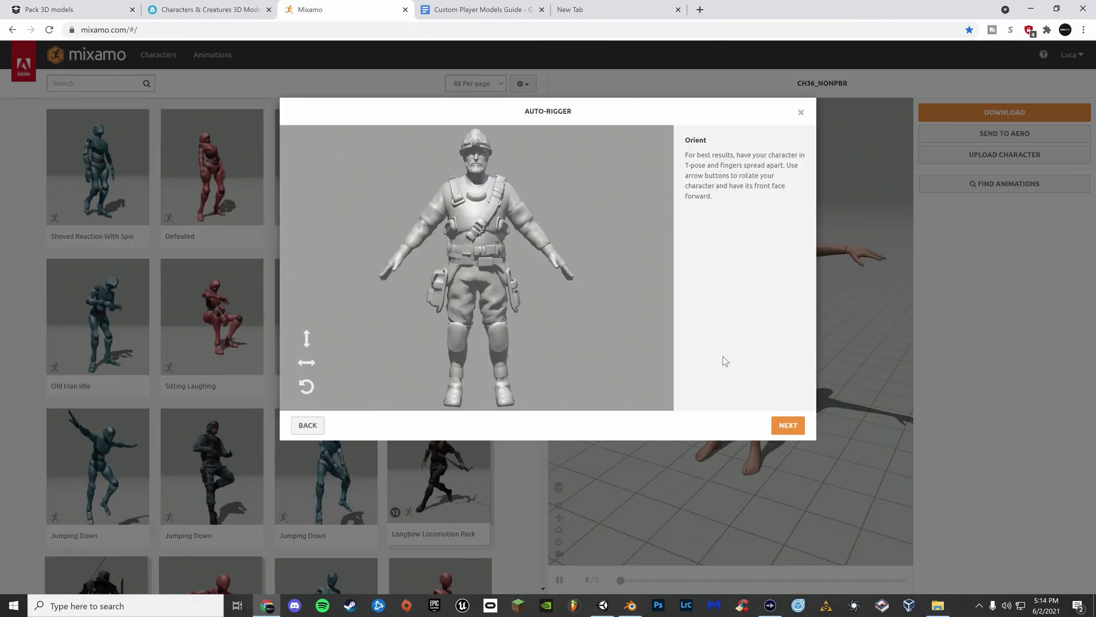
{"action": "left_click", "coordinate": [778, 426]}
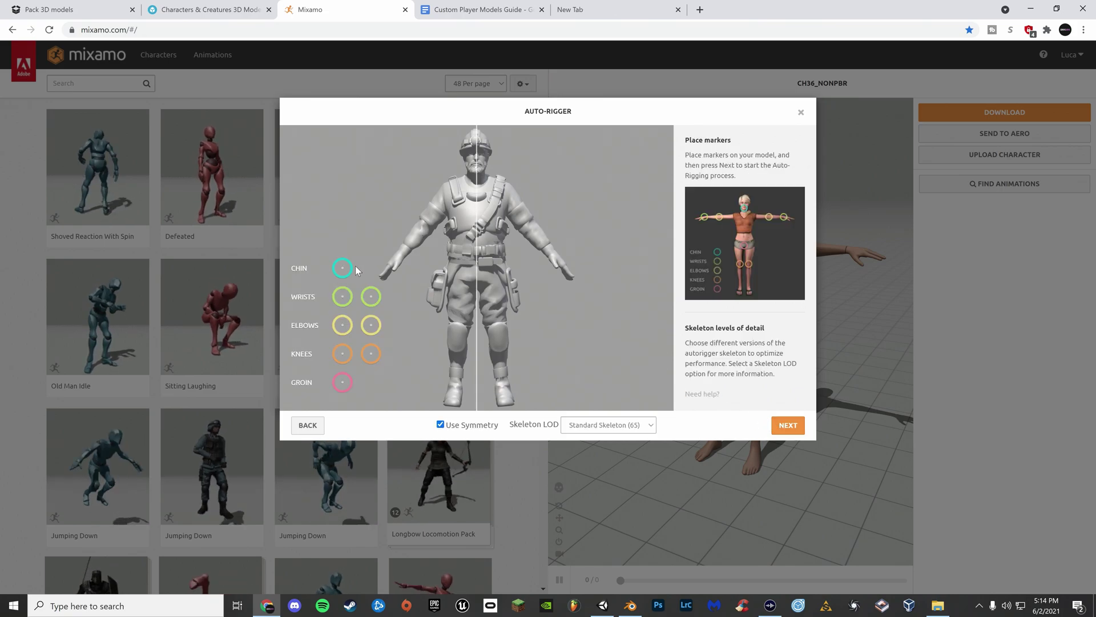
{"action": "mouse_move", "coordinate": [349, 269]}
{"action": "left_mouse_down"}
{"action": "mouse_move", "coordinate": [449, 174]}
{"action": "mouse_move", "coordinate": [480, 174]}
{"action": "left_mouse_up"}
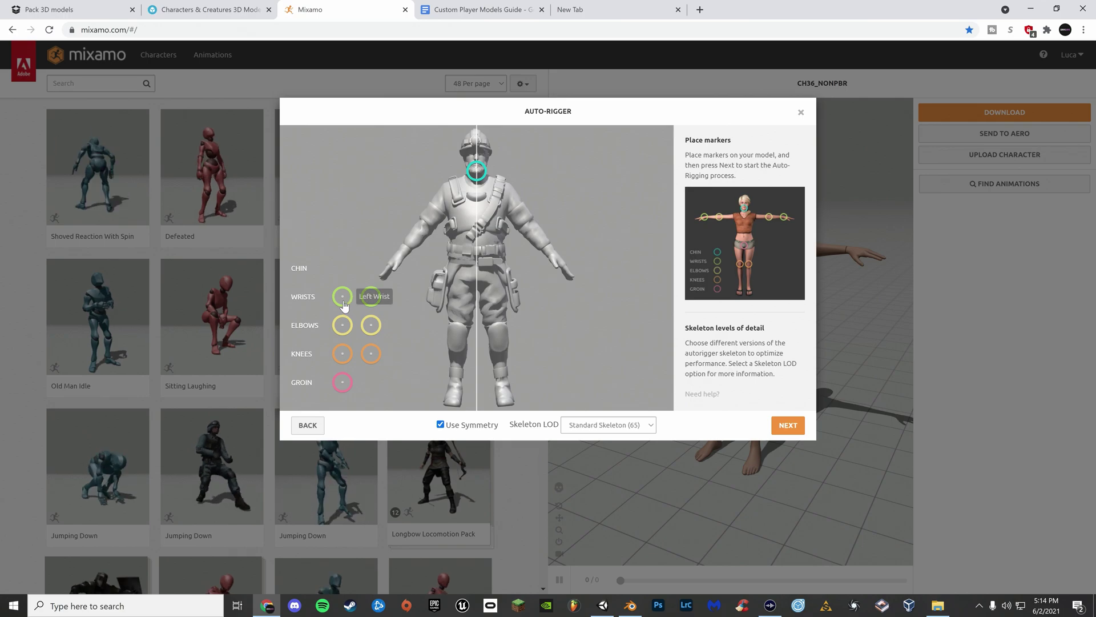
{"action": "left_click_drag", "start_coordinate": [344, 301], "coordinate": [406, 251]}
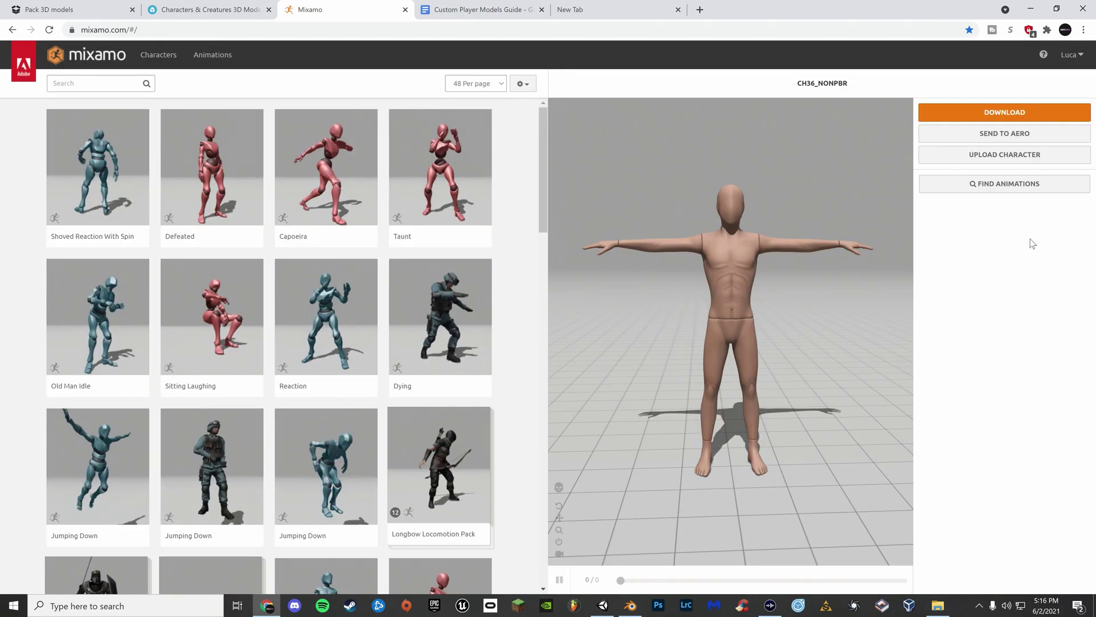
{"action": "left_click", "coordinate": [1019, 113]}
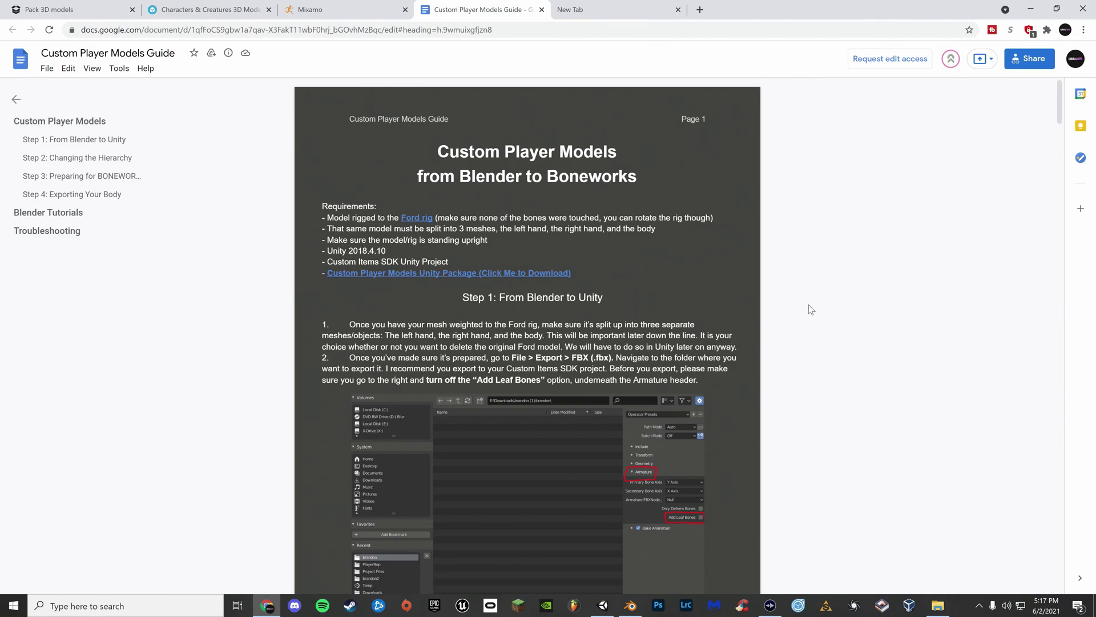
Skim the Custom Player Models Guide and switch to the TutorialRig file in Blender.
{"action": "left_click_drag", "start_coordinate": [1063, 91], "coordinate": [1034, 374]}
{"action": "key", "text": "alt+Tab"}
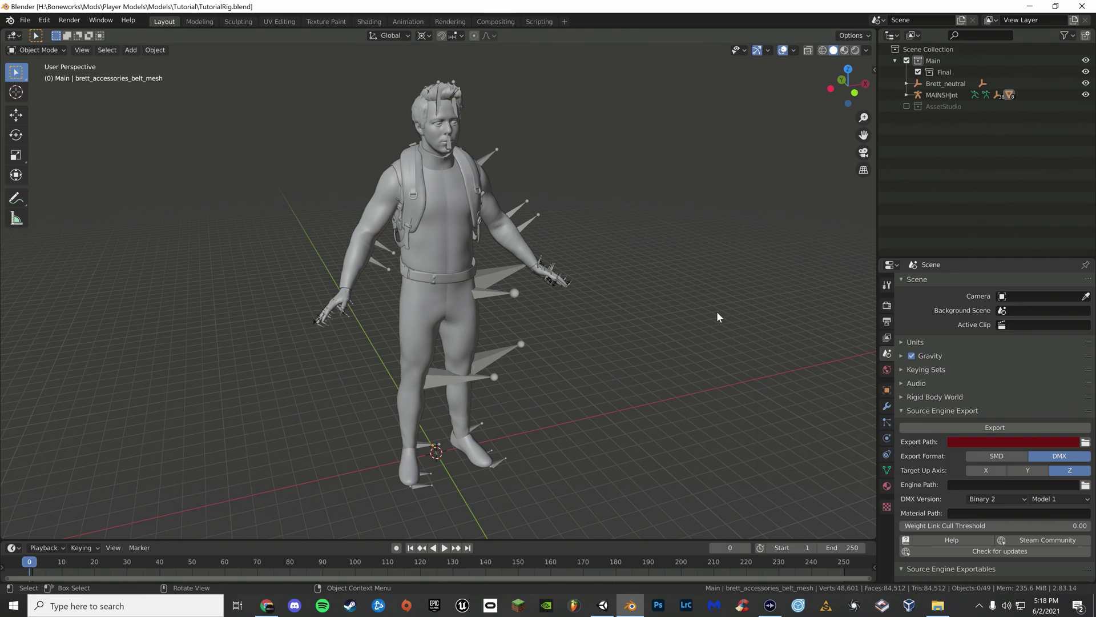
Delete the backpack straps and the shoulder straps meshes from the character model.
{"action": "middle_click_drag", "start_coordinate": [717, 313], "coordinate": [747, 310]}
{"action": "left_click", "coordinate": [463, 280]}
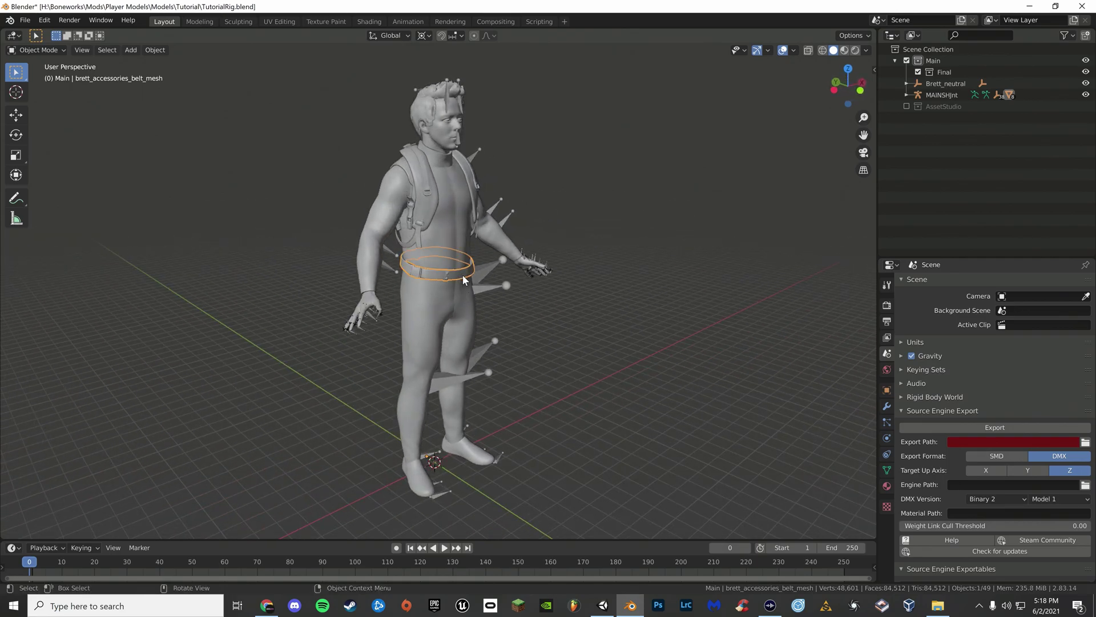
{"action": "left_click", "coordinate": [422, 191]}
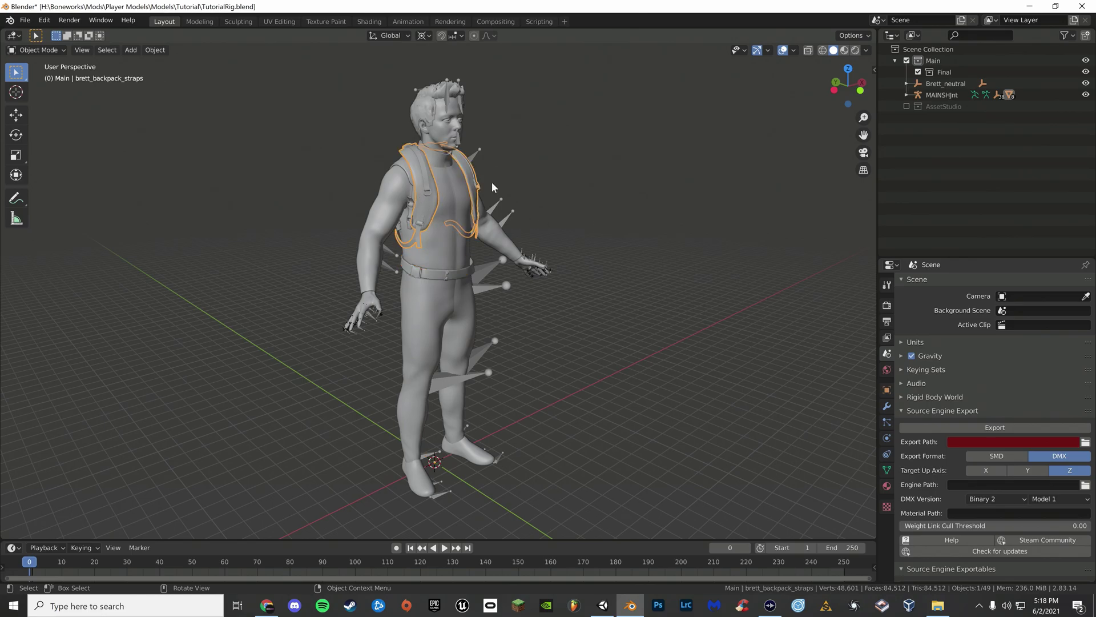
{"action": "middle_click_drag", "start_coordinate": [484, 191], "coordinate": [474, 188]}
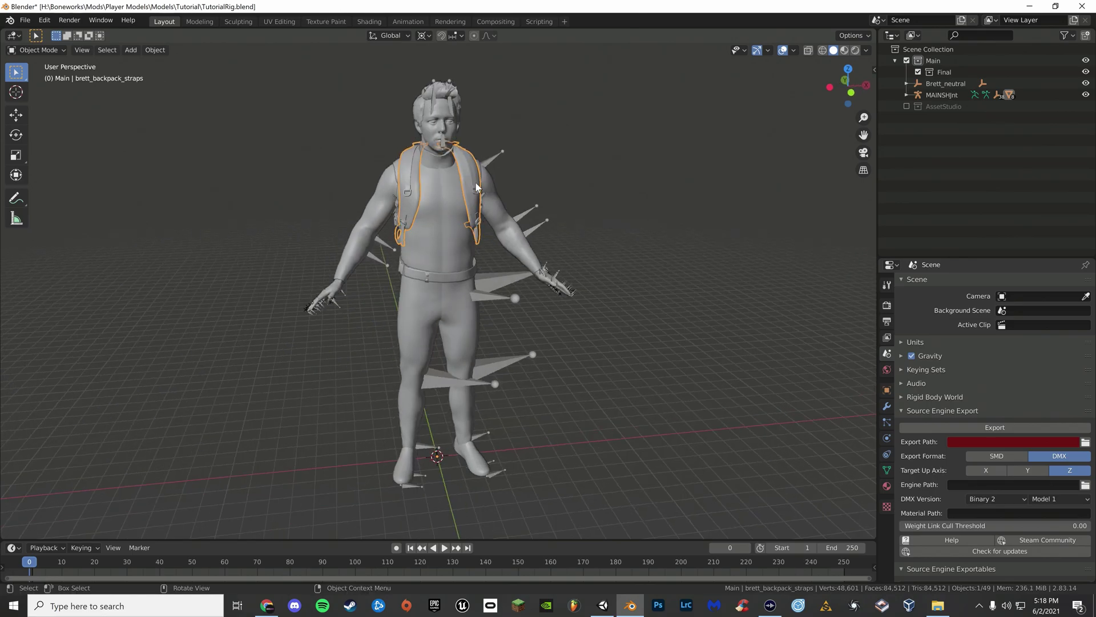
{"action": "key", "text": "x"}
{"action": "left_click", "coordinate": [475, 182]}
{"action": "left_click", "coordinate": [465, 169]}
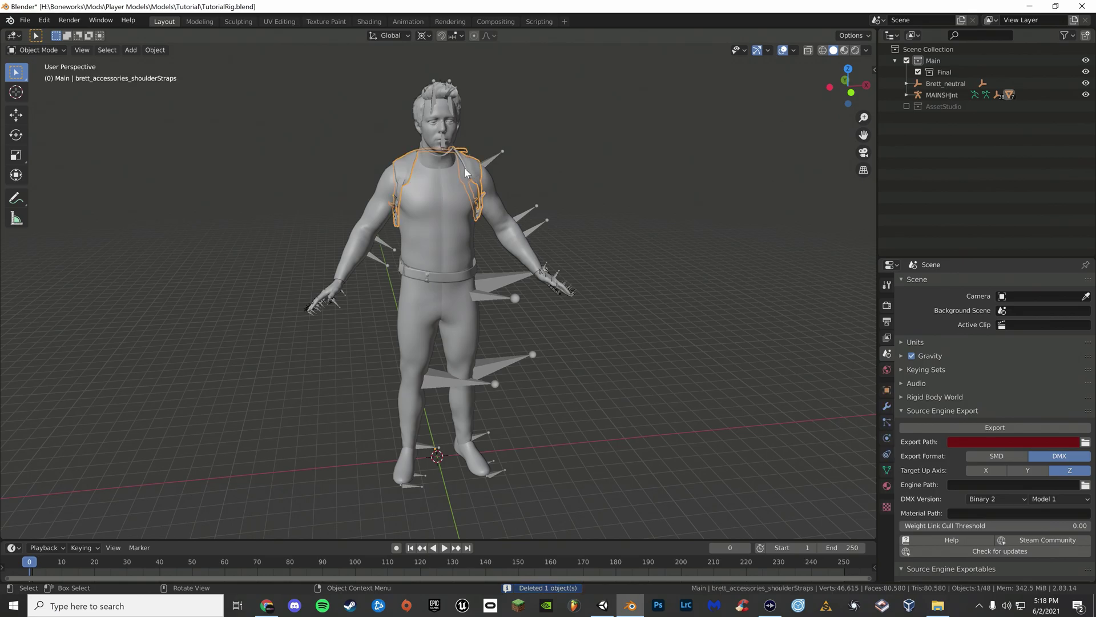
{"action": "key", "text": "x"}
{"action": "left_click", "coordinate": [464, 167]}
{"action": "middle_click_drag", "start_coordinate": [464, 166], "coordinate": [496, 235]}
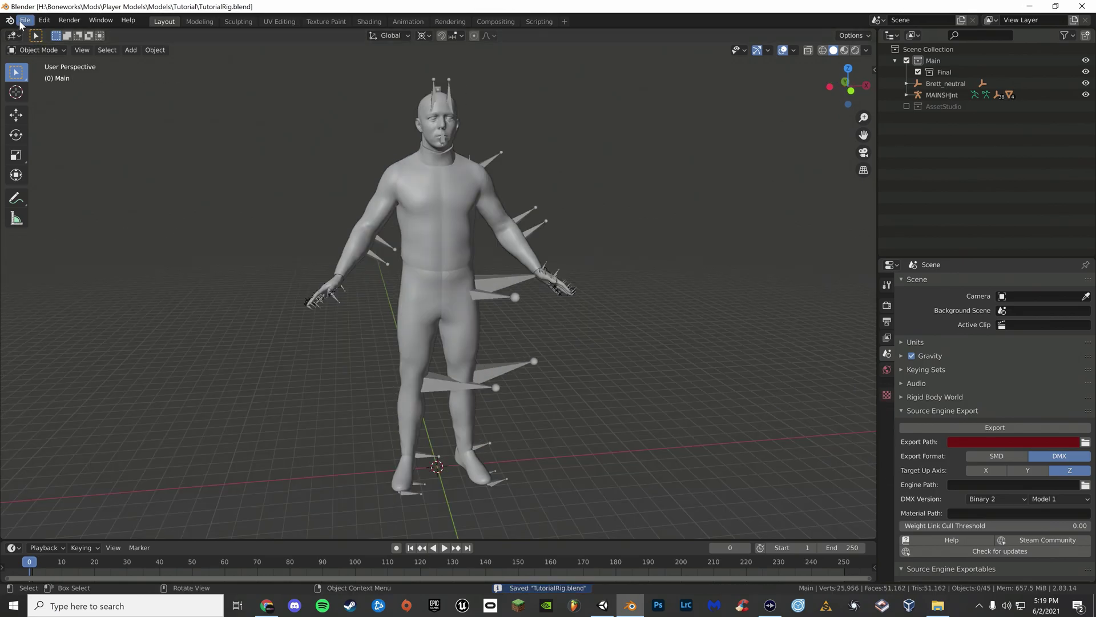
Import the FBX file Tutorial.fbx from the Tutorial folder into the scene.
{"action": "left_click", "coordinate": [21, 21]}
{"action": "mouse_move", "coordinate": [52, 177]}
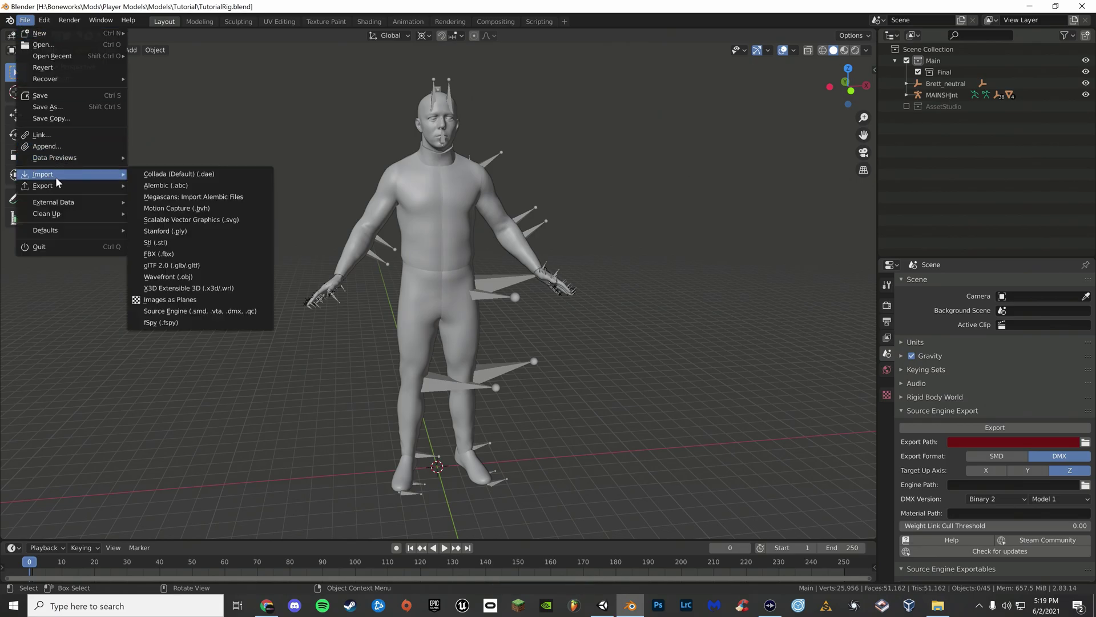
{"action": "left_click", "coordinate": [186, 254]}
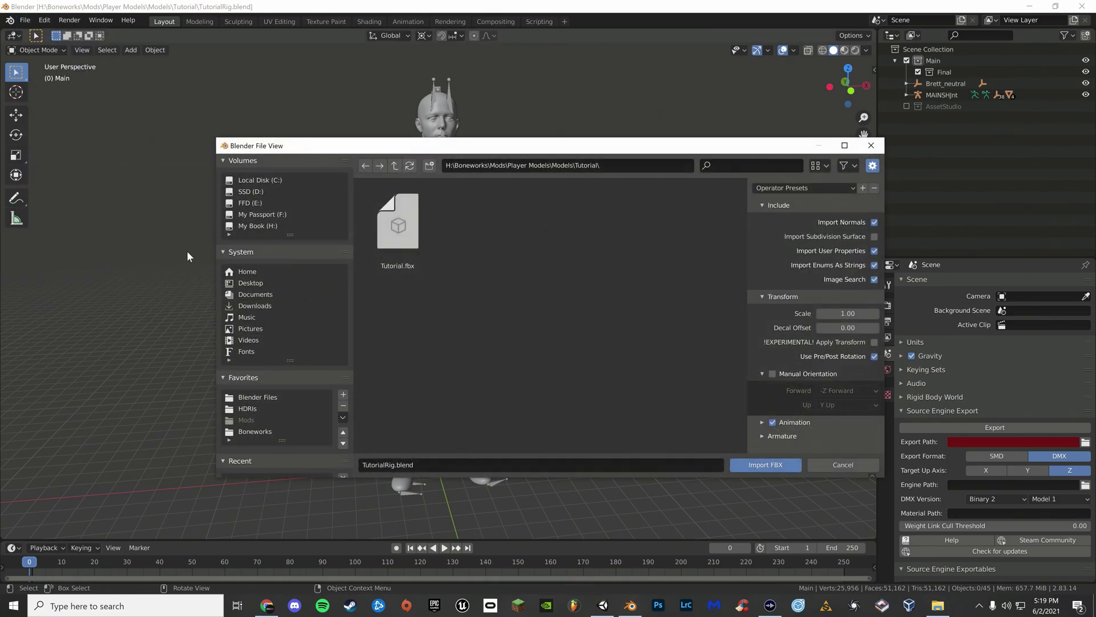
{"action": "left_click", "coordinate": [383, 223]}
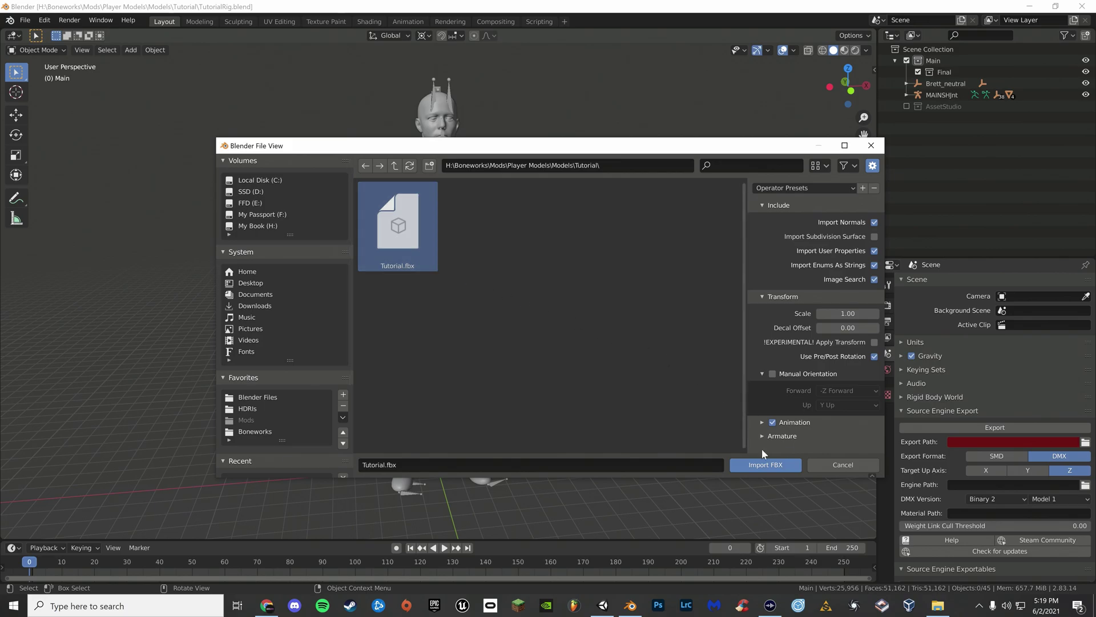
{"action": "left_click", "coordinate": [764, 467]}
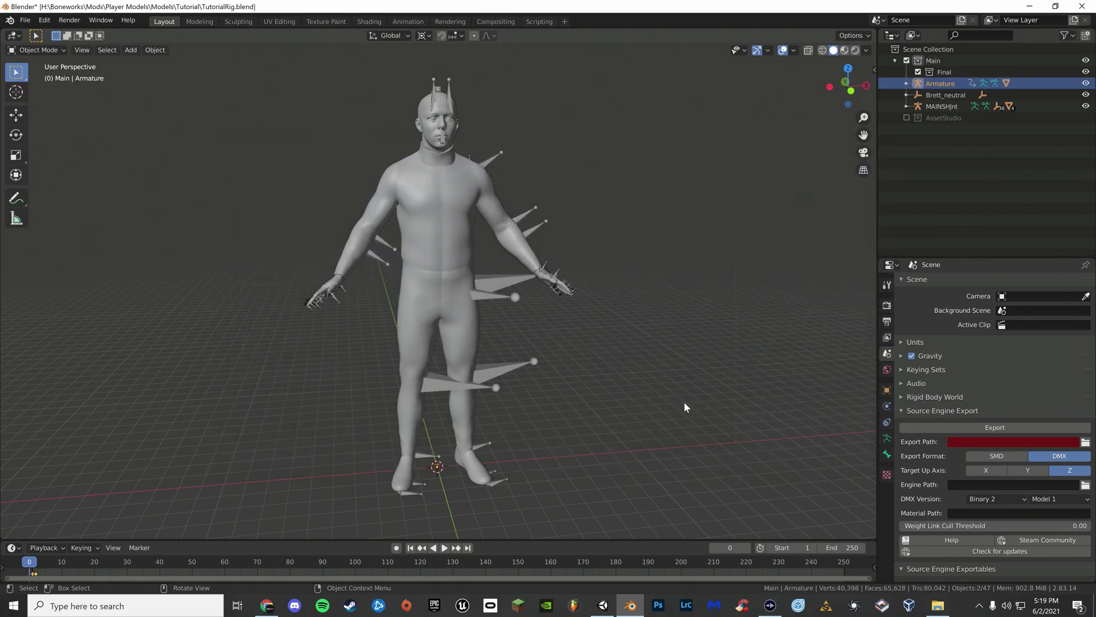
In front view, scale the imported armature by 10 and fine-tune its size against the existing character's head.
{"action": "key", "text": "KP_1"}
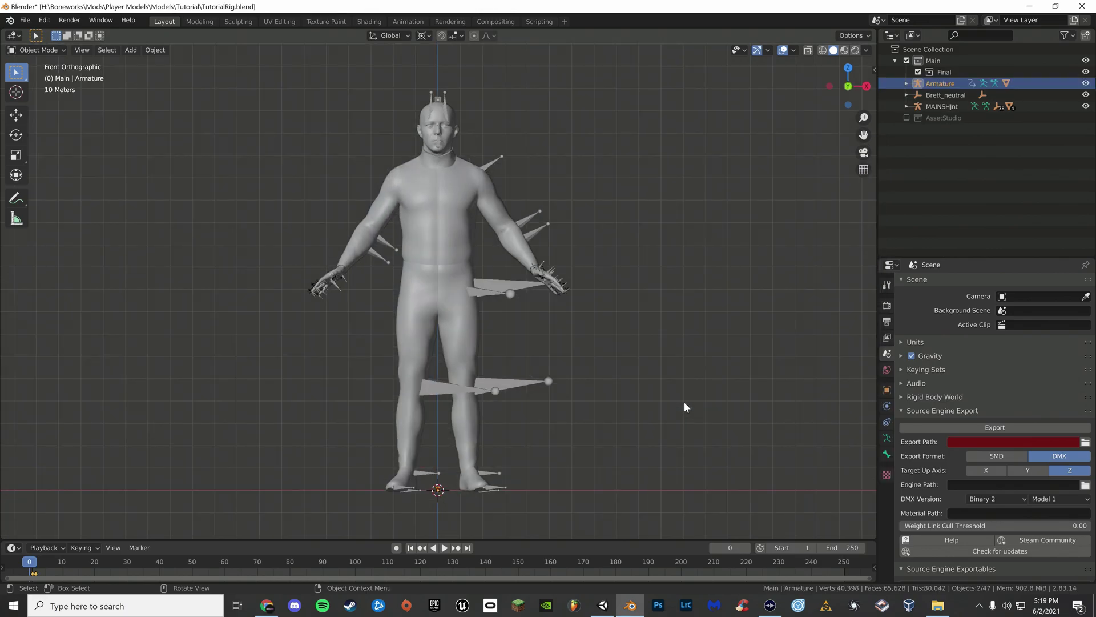
{"action": "key", "text": "s"}
{"action": "key", "text": "1"}
{"action": "key", "text": "0"}
{"action": "key", "text": "Return"}
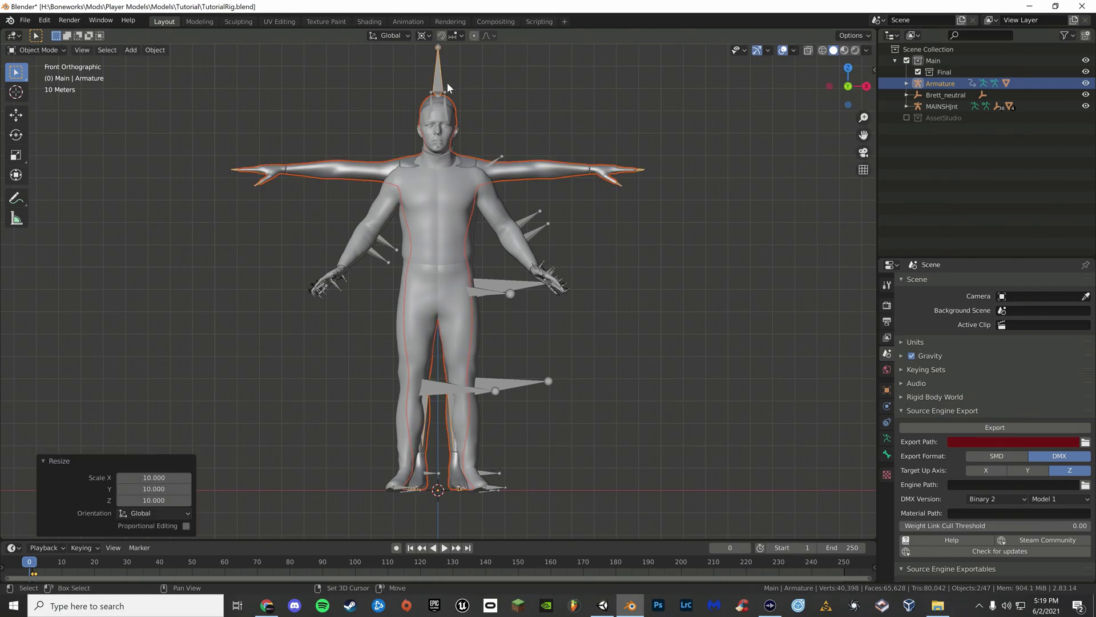
{"action": "scroll", "coordinate": [454, 218], "scroll_direction": "up", "scroll_amount": 6}
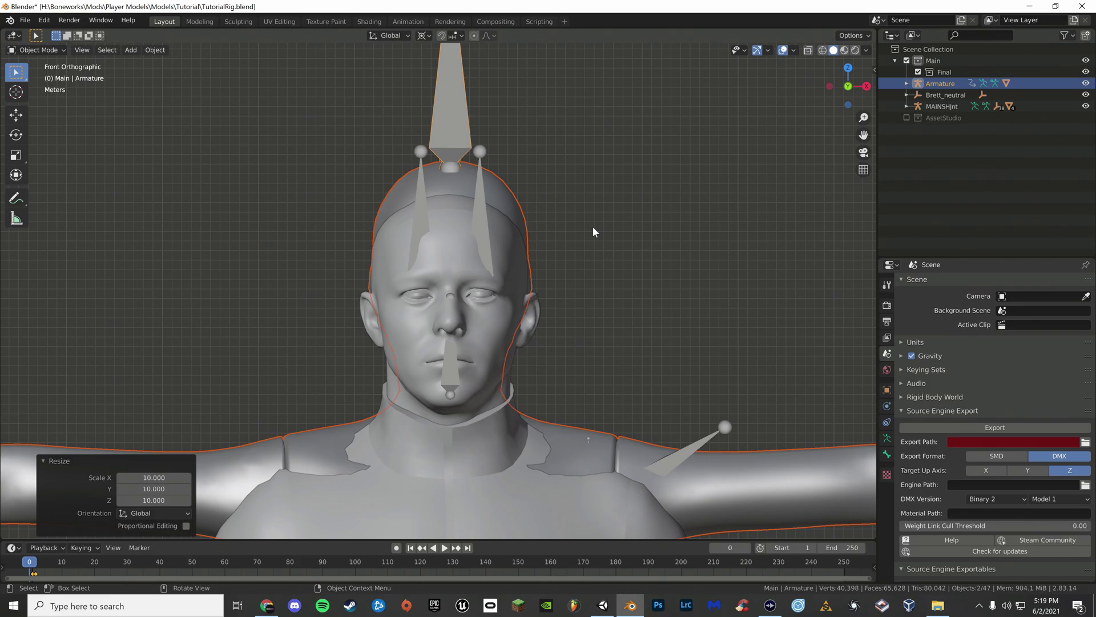
{"action": "key", "text": "s"}
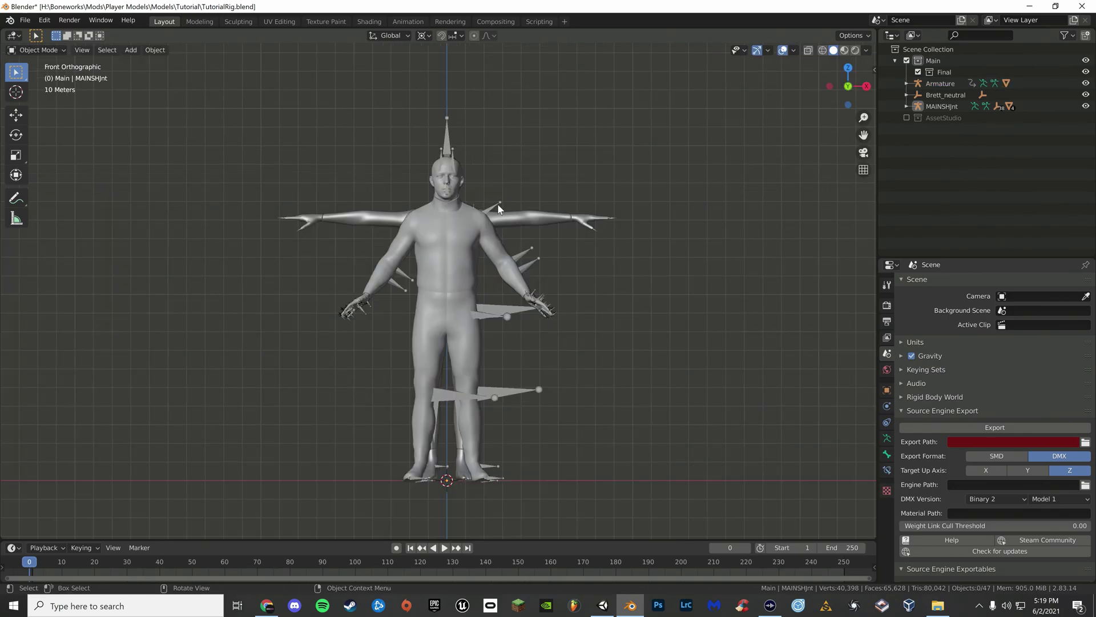
Hide the MAINSHJnt armature and put the imported Armature into Pose Mode.
{"action": "left_click", "coordinate": [499, 207]}
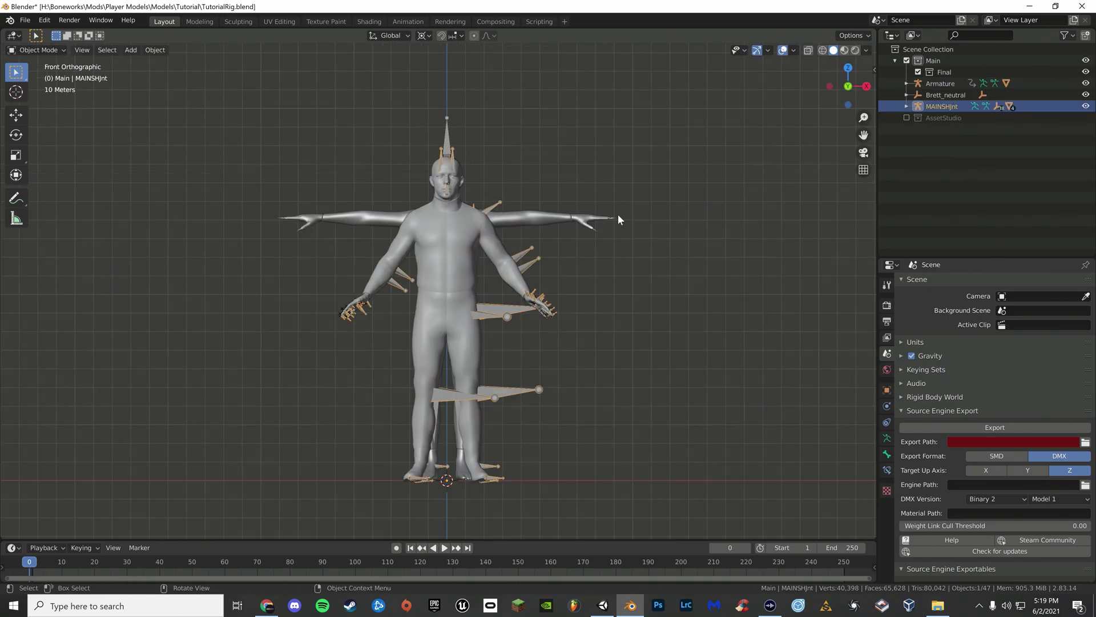
{"action": "key", "text": "h"}
{"action": "left_click", "coordinate": [615, 217]}
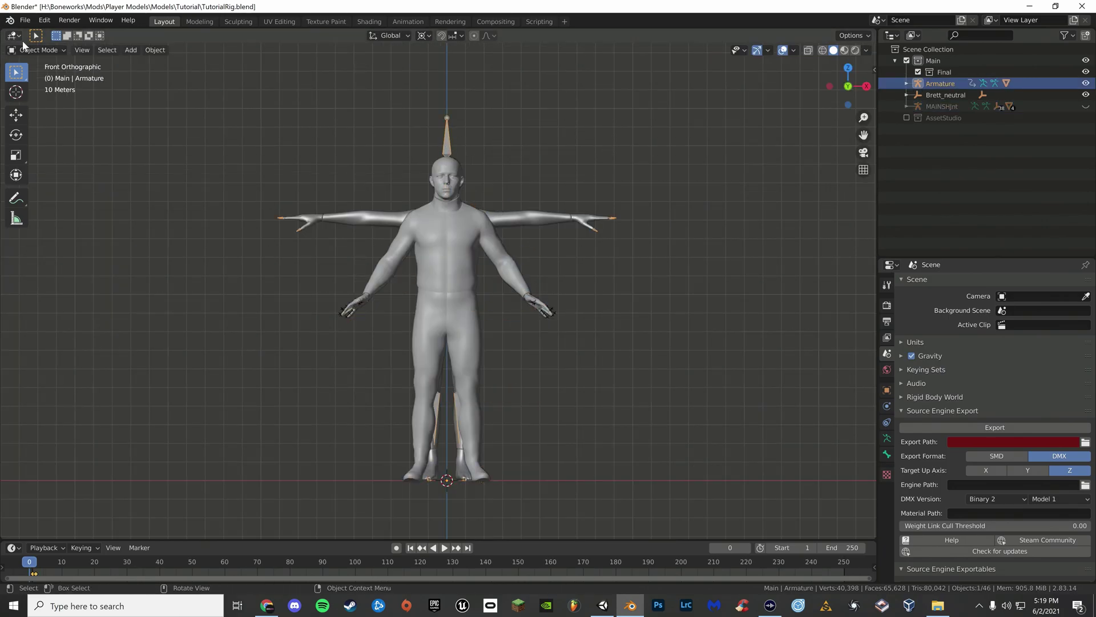
{"action": "left_click", "coordinate": [29, 48]}
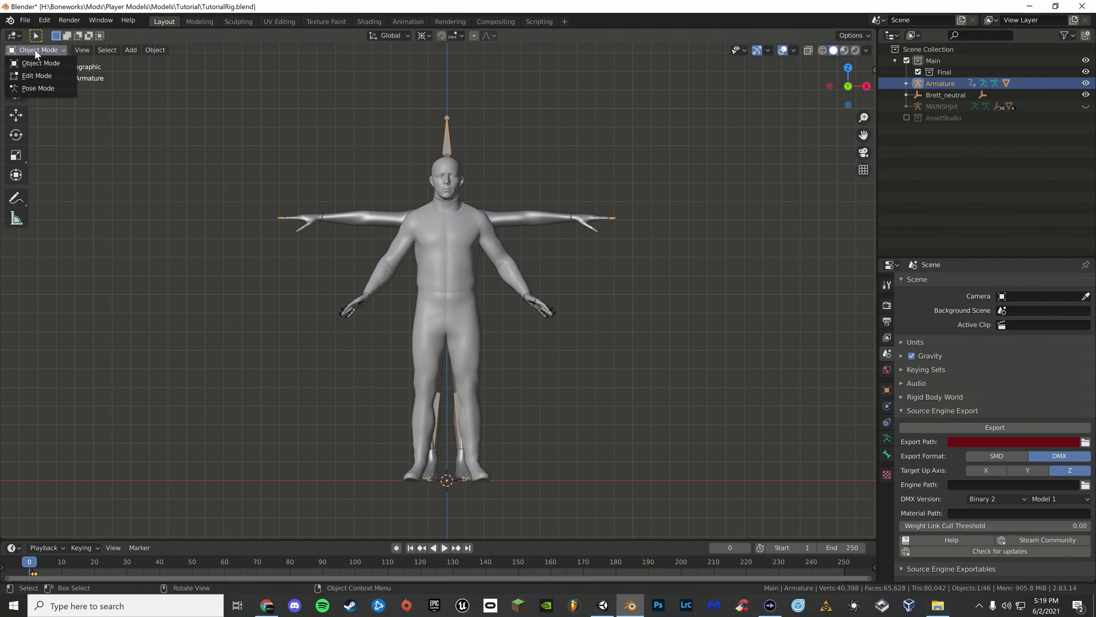
{"action": "left_click", "coordinate": [31, 88]}
Set the imported armature's bones to display in front of the meshes.
{"action": "scroll", "coordinate": [551, 162], "scroll_direction": "up", "scroll_amount": 4}
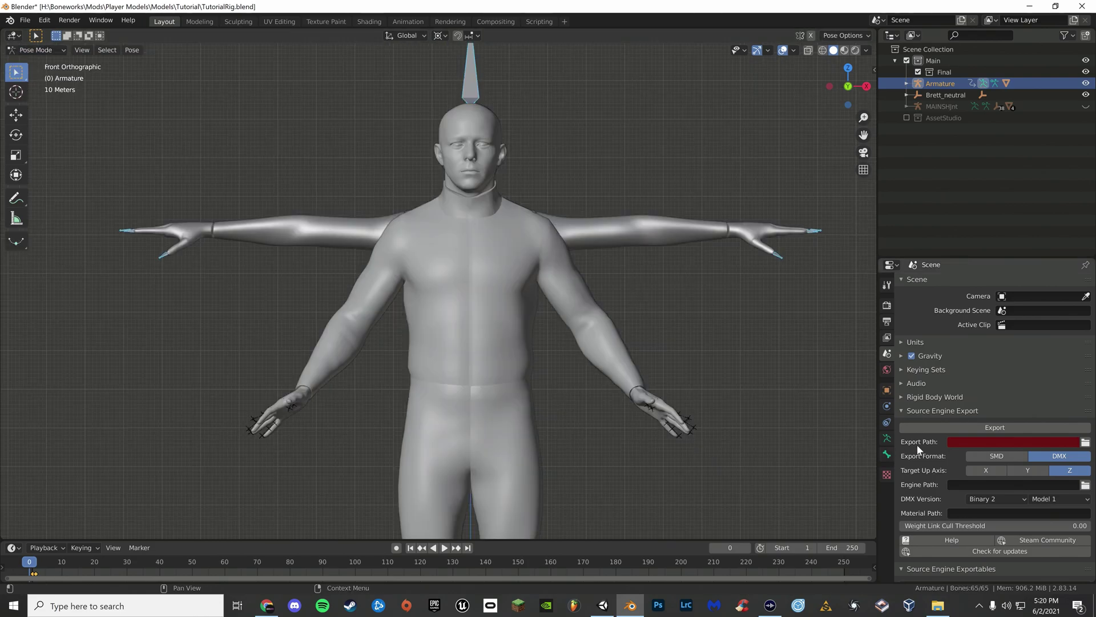
{"action": "left_click", "coordinate": [887, 438]}
{"action": "scroll", "coordinate": [935, 437], "scroll_direction": "up", "scroll_amount": 3}
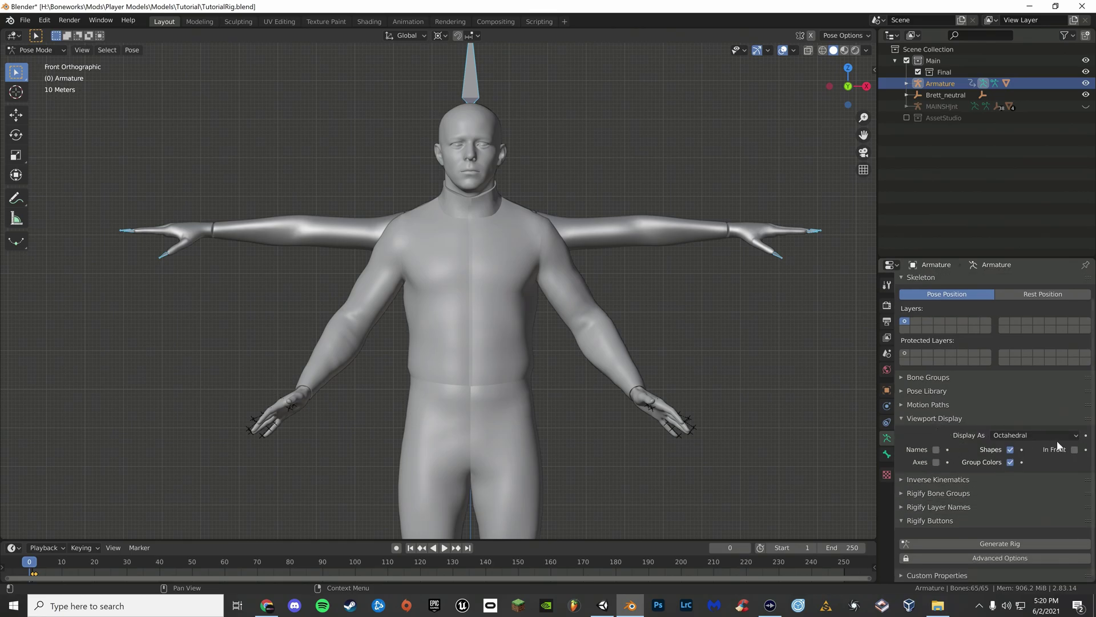
{"action": "left_click", "coordinate": [1067, 450]}
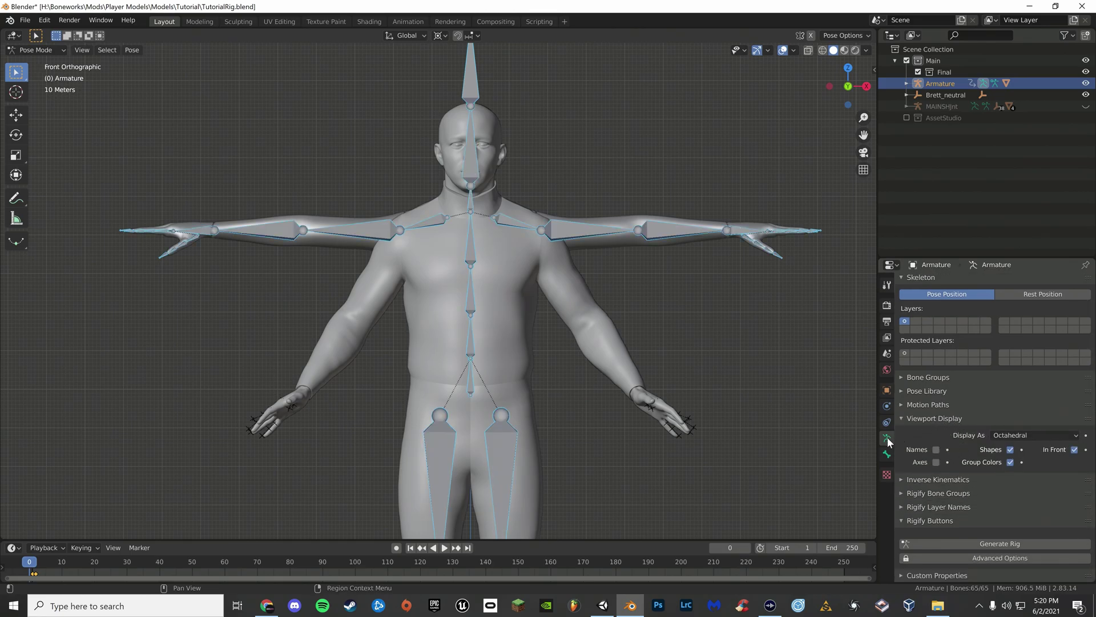
Set the transform pivot point to Bounding Box Center and rotate the LeftShoulder bone down by about 3.7°.
{"action": "left_click", "coordinate": [517, 224]}
{"action": "middle_click_drag", "start_coordinate": [585, 108], "coordinate": [530, 153], "text": "shift"}
{"action": "left_click", "coordinate": [440, 35]}
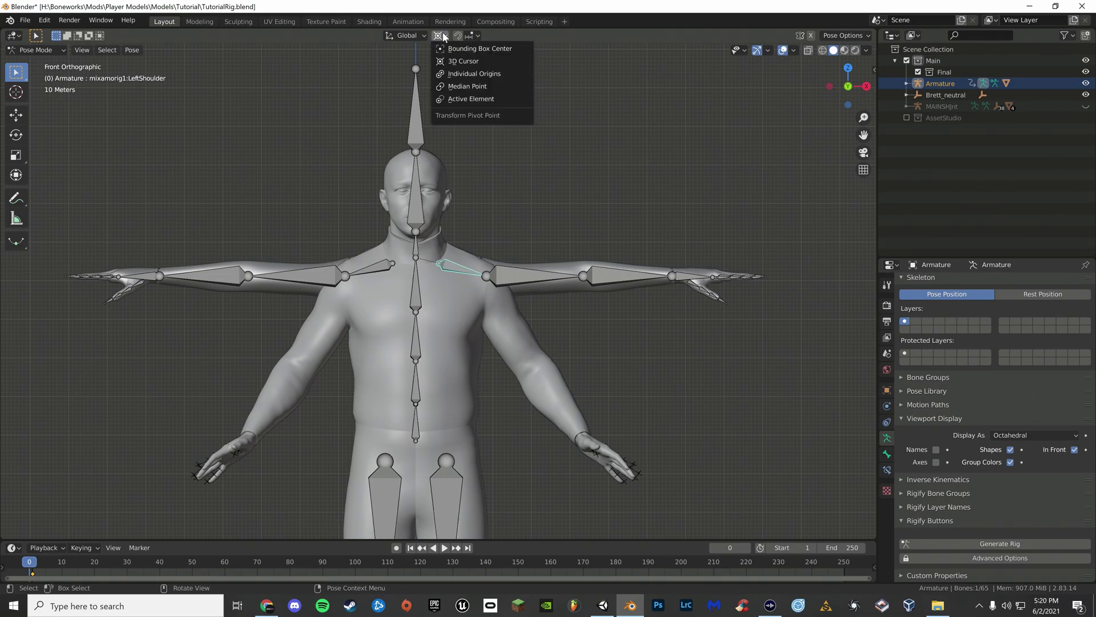
{"action": "left_click", "coordinate": [458, 51]}
{"action": "scroll", "coordinate": [502, 162], "scroll_direction": "up", "scroll_amount": 2}
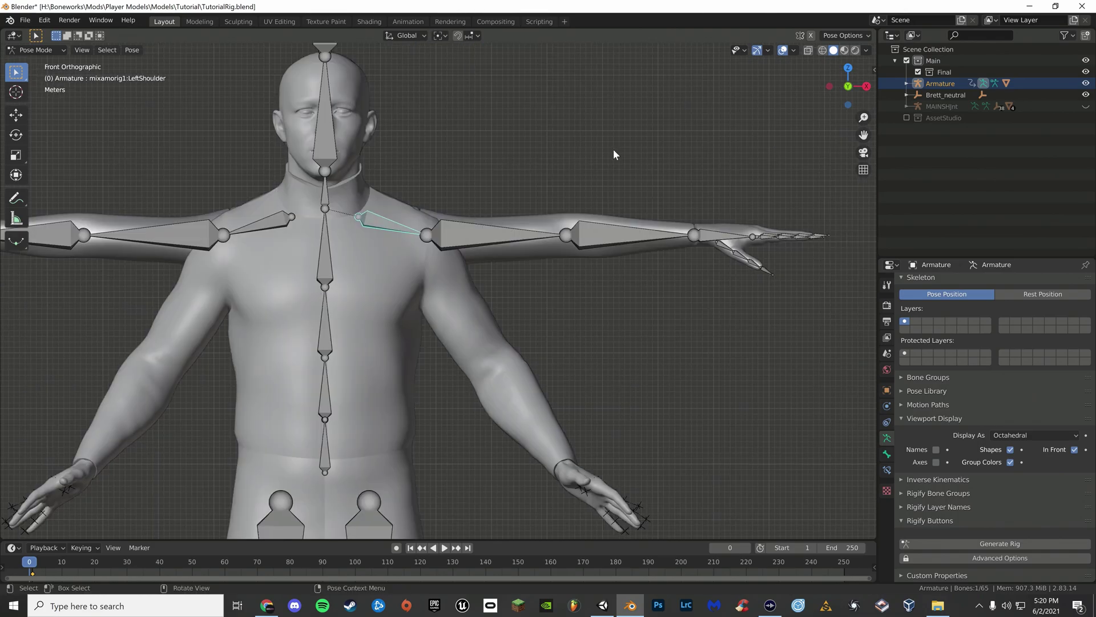
{"action": "key", "text": "r"}
{"action": "left_click", "coordinate": [592, 175]}
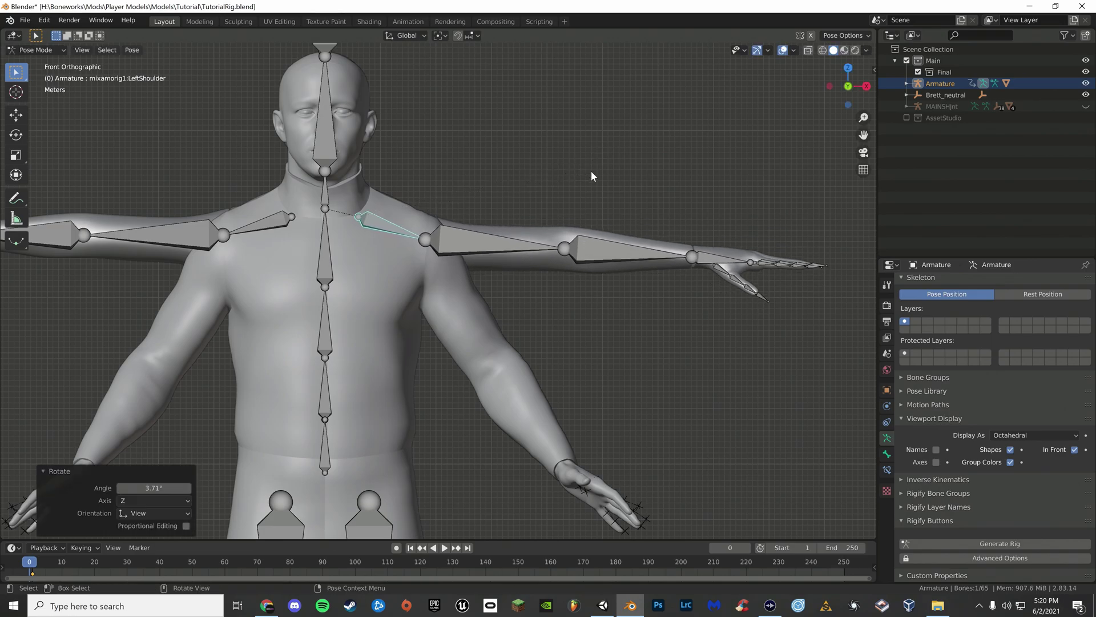
Rotate the LeftArm bone down by about 59° and the LeftForeArm bone by about -7.7° to follow the character's arm.
{"action": "left_click", "coordinate": [453, 240]}
{"action": "key", "text": "r"}
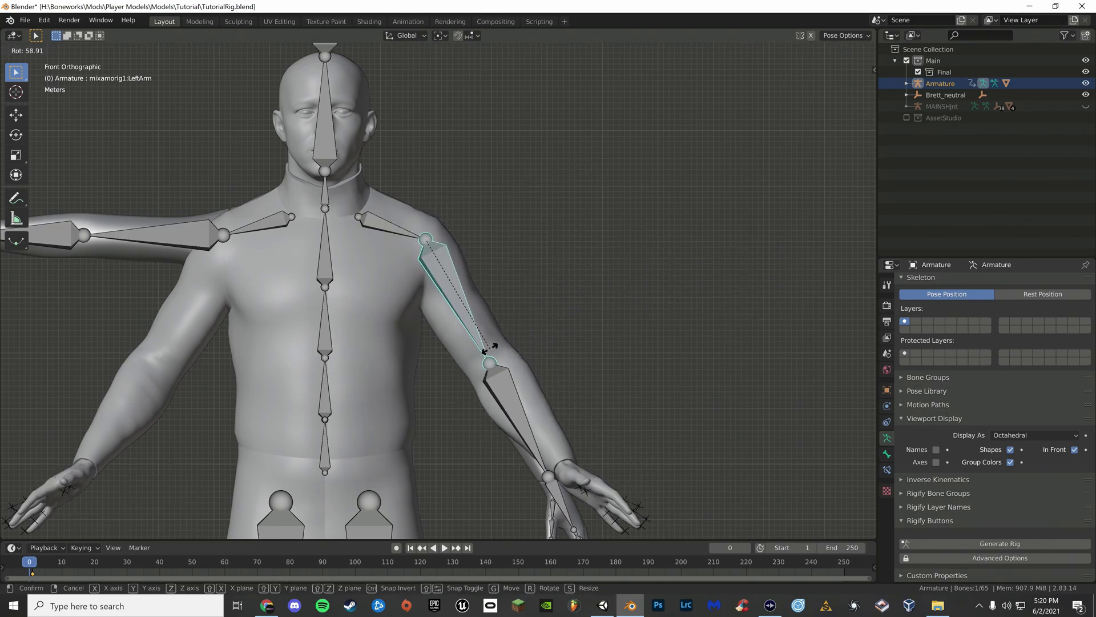
{"action": "left_click", "coordinate": [494, 374]}
{"action": "left_click", "coordinate": [511, 393]}
{"action": "key", "text": "r"}
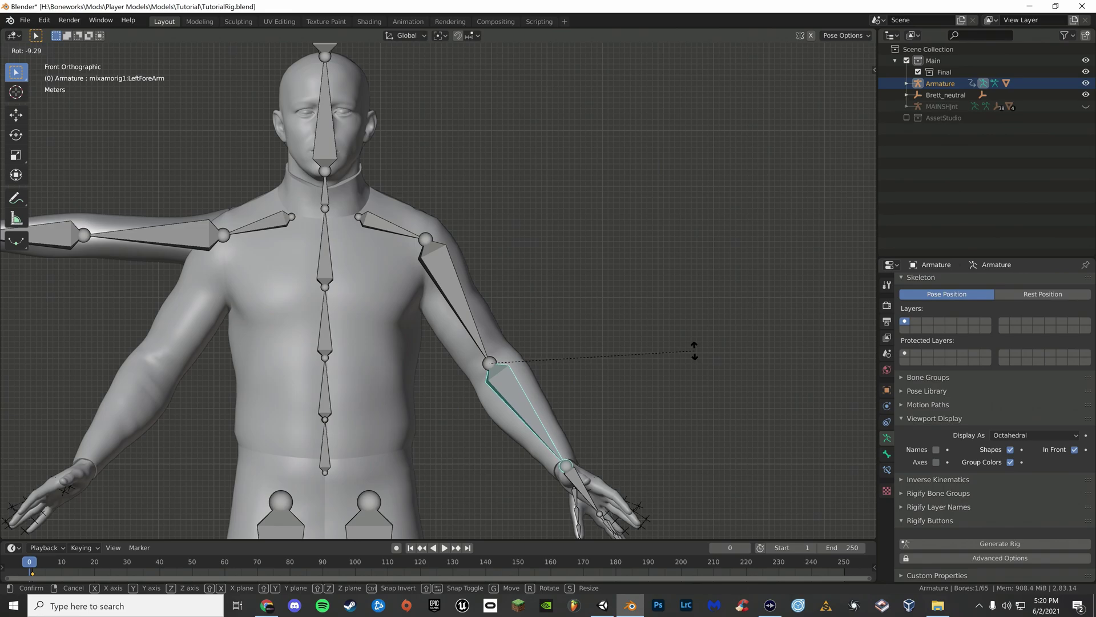
{"action": "left_click", "coordinate": [685, 359]}
{"action": "middle_click_drag", "start_coordinate": [188, 286], "coordinate": [428, 270], "text": "shift"}
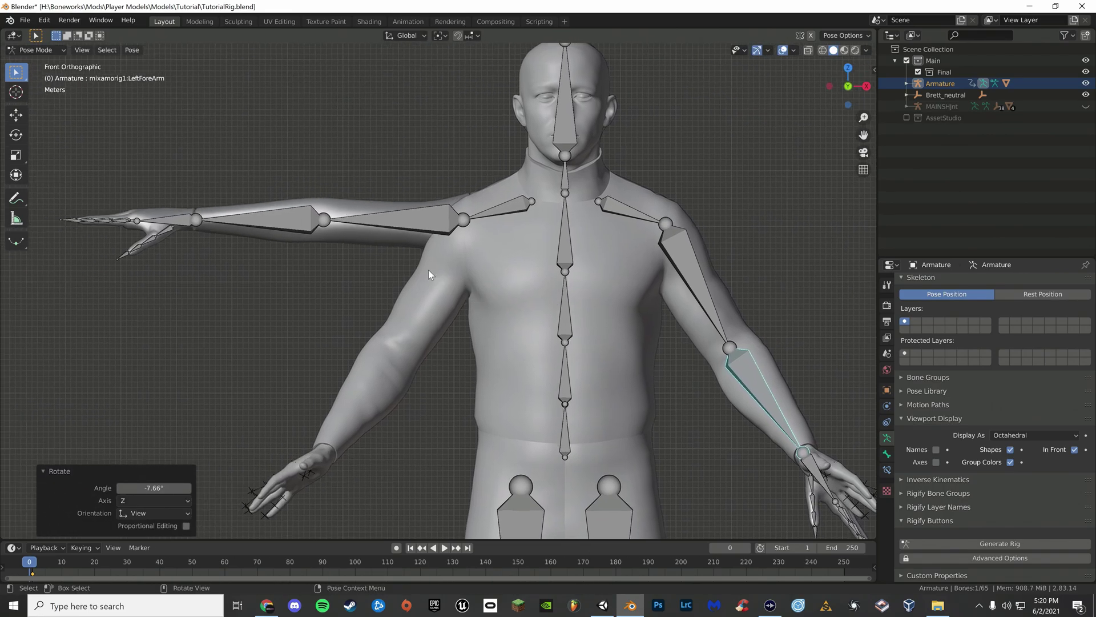
Rotate the RightShoulder bone slightly down and rotate the right upper arm bone to follow the reference arm.
{"action": "left_click", "coordinate": [434, 232]}
{"action": "left_click", "coordinate": [478, 211]}
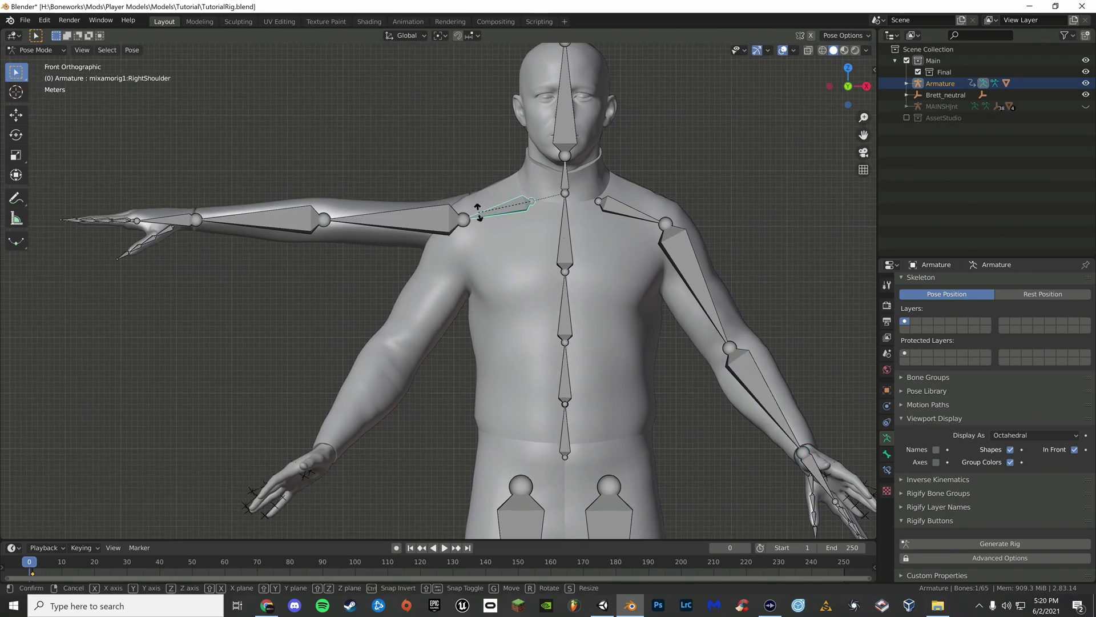
{"action": "key", "text": "r"}
{"action": "left_click", "coordinate": [480, 216]}
{"action": "left_click", "coordinate": [419, 232]}
{"action": "key", "text": "r"}
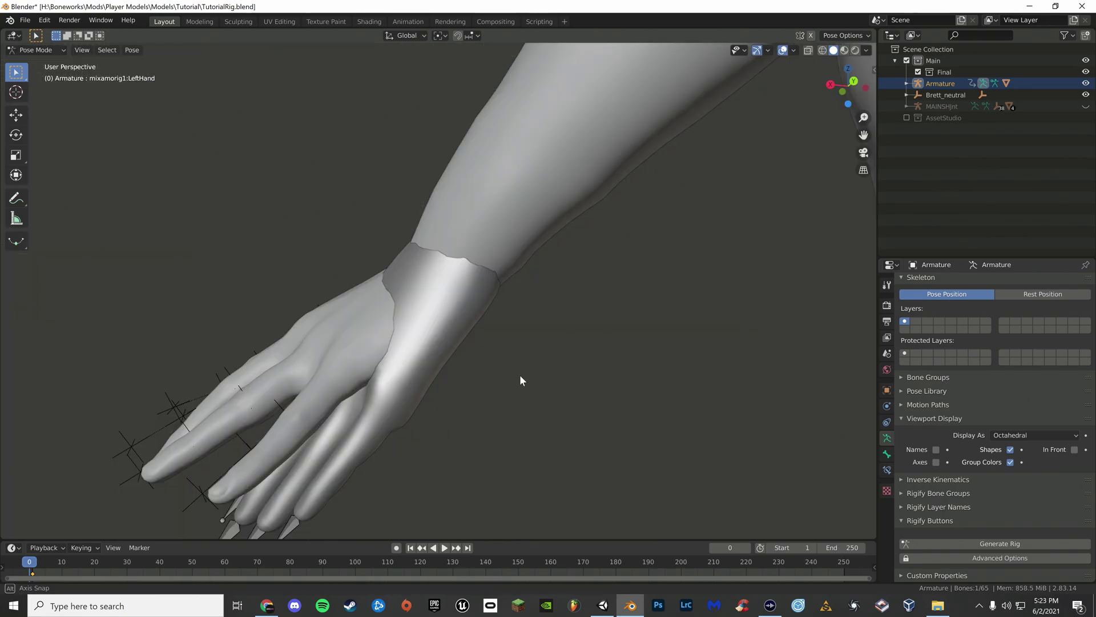
Turn the LeftHand bone with trackball rotation and rotate it about 40.8° around the view axis toward the reference hand.
{"action": "middle_click_drag", "start_coordinate": [519, 375], "coordinate": [467, 311]}
{"action": "key", "text": "r"}
{"action": "key", "text": "r"}
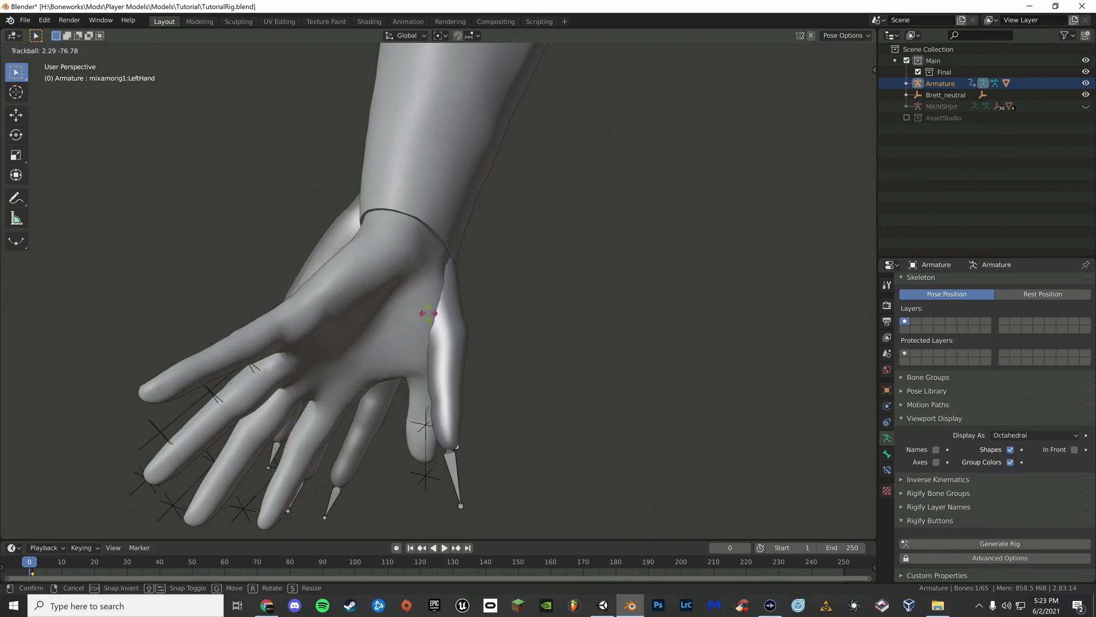
{"action": "left_click", "coordinate": [438, 304]}
{"action": "middle_click_drag", "start_coordinate": [417, 303], "coordinate": [588, 331]}
{"action": "key", "text": "r"}
{"action": "left_click", "coordinate": [536, 386]}
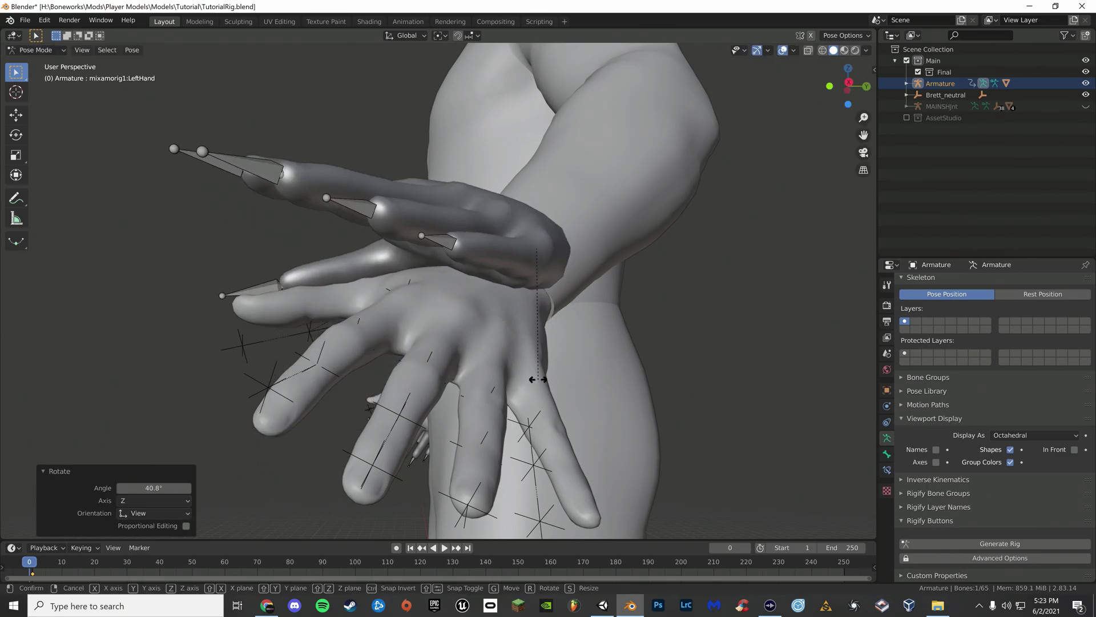
Trackball-rotate the LeftHand bone by about 26.4° and 4° to line it up with the reference hand.
{"action": "key", "text": "r"}
{"action": "key", "text": "r"}
{"action": "left_click", "coordinate": [537, 392]}
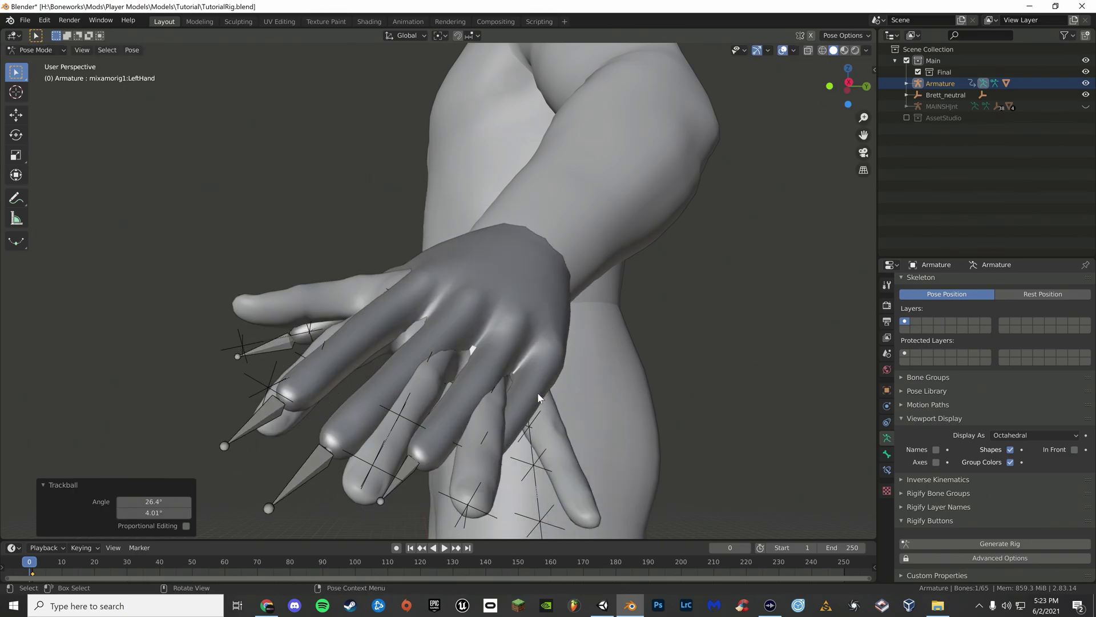
{"action": "key", "text": "r"}
{"action": "key", "text": "r"}
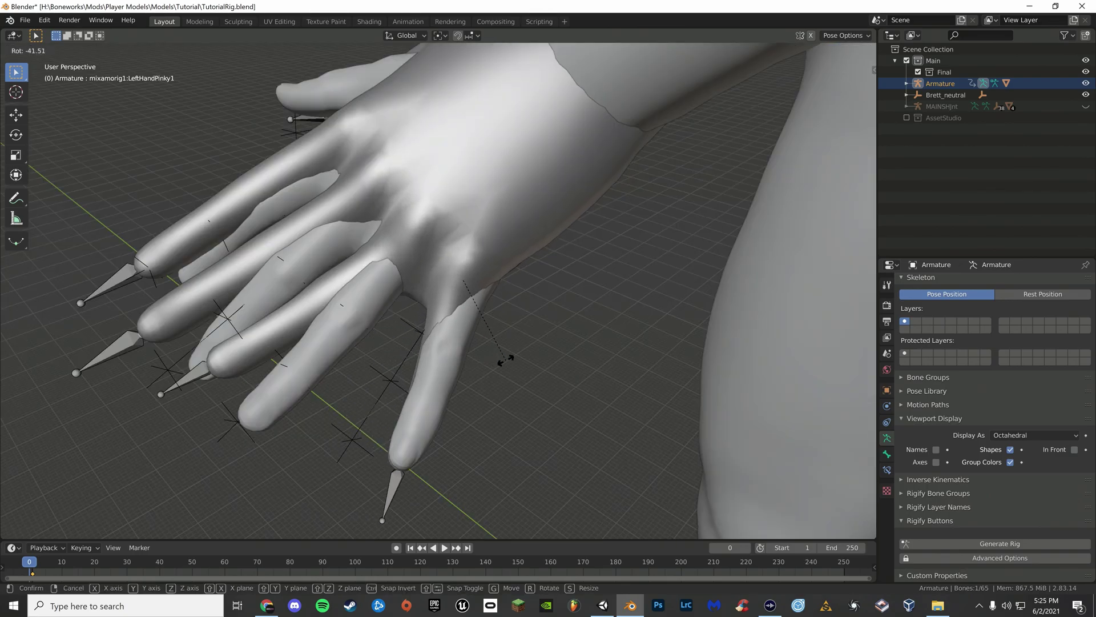
Rotate the LeftHandPinky1 bone by about -41.5°, reposition it, and rotate it about 9.7° in a side view to match the reference pinky.
{"action": "left_click", "coordinate": [505, 365]}
{"action": "middle_click_drag", "start_coordinate": [505, 359], "coordinate": [407, 317]}
{"action": "key", "text": "g"}
{"action": "left_click", "coordinate": [493, 383]}
{"action": "key", "text": "r"}
{"action": "left_click", "coordinate": [431, 423]}
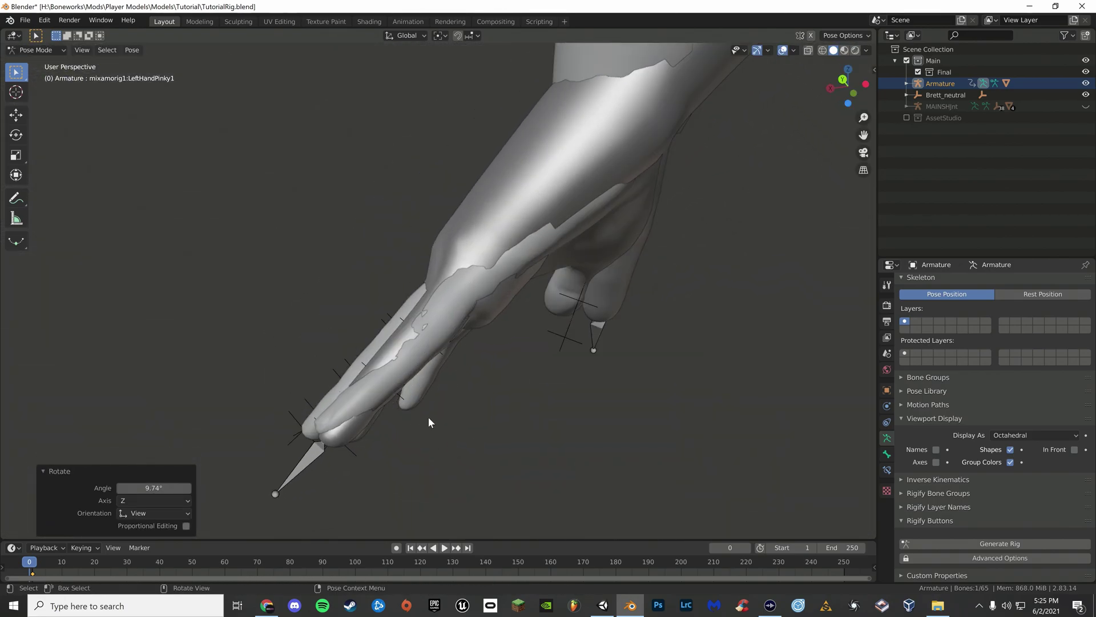
{"action": "key", "text": "r"}
{"action": "left_click", "coordinate": [431, 422]}
Fine-tune the rotation of the LeftHandPinky2 and LeftHandPinky3 bones to follow the reference pinky.
{"action": "left_click", "coordinate": [396, 364]}
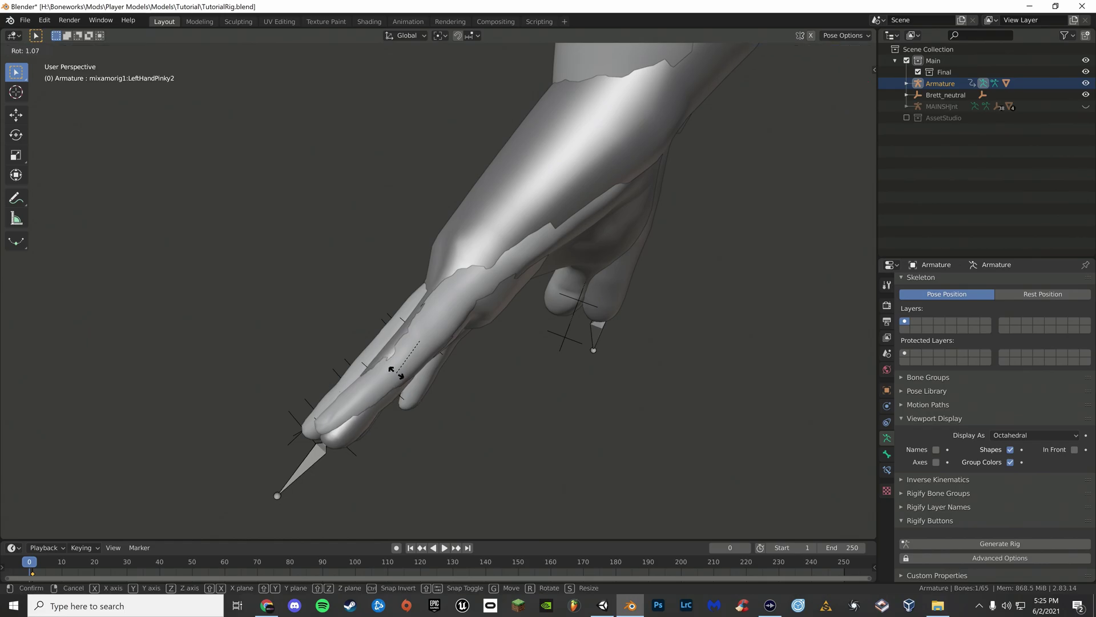
{"action": "key", "text": "r"}
{"action": "left_click", "coordinate": [388, 380]}
{"action": "left_click", "coordinate": [351, 408]}
{"action": "key", "text": "r"}
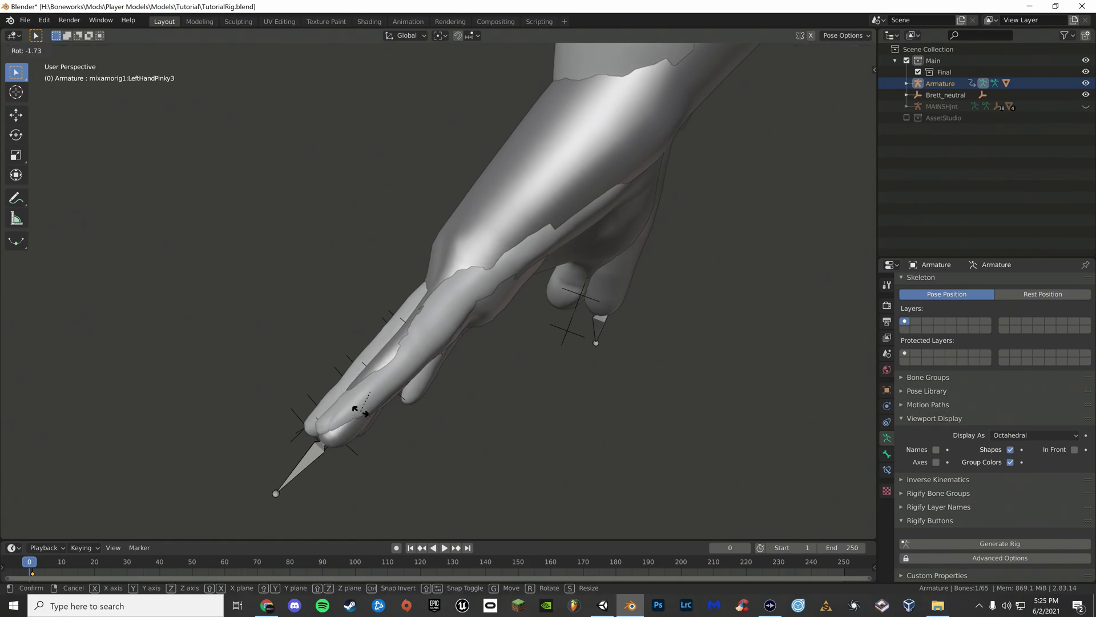
{"action": "left_click", "coordinate": [354, 409]}
{"action": "middle_click_drag", "start_coordinate": [354, 409], "coordinate": [468, 341]}
{"action": "left_click", "coordinate": [468, 340]}
{"action": "key", "text": "g"}
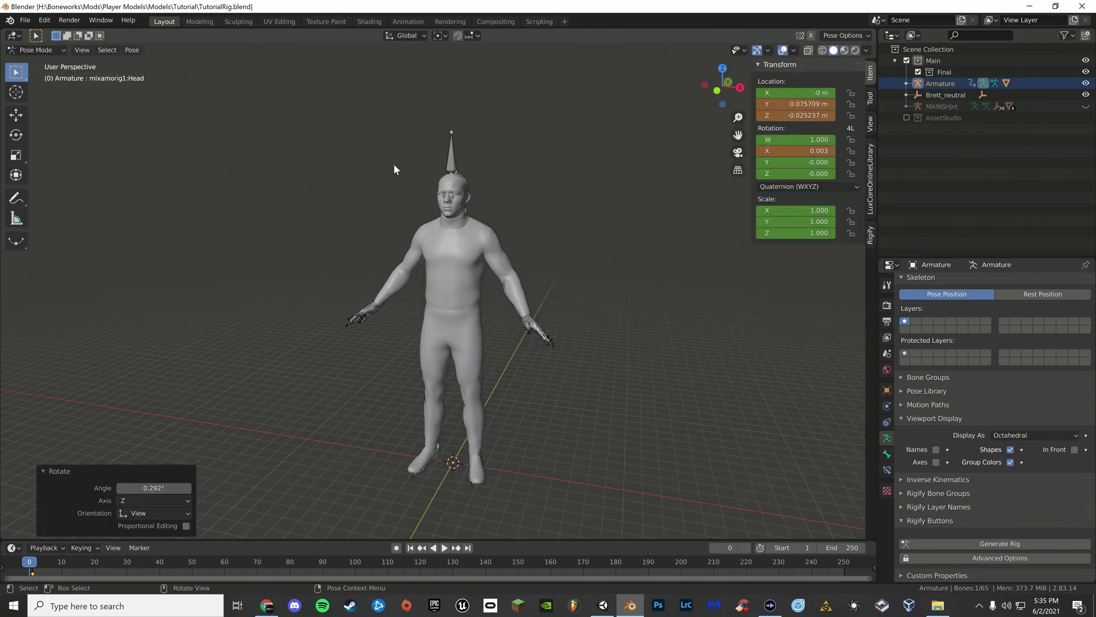
Return to Object Mode and apply the Armature modifier on the Ch36 mesh.
{"action": "left_click", "coordinate": [39, 48]}
{"action": "left_click", "coordinate": [47, 65]}
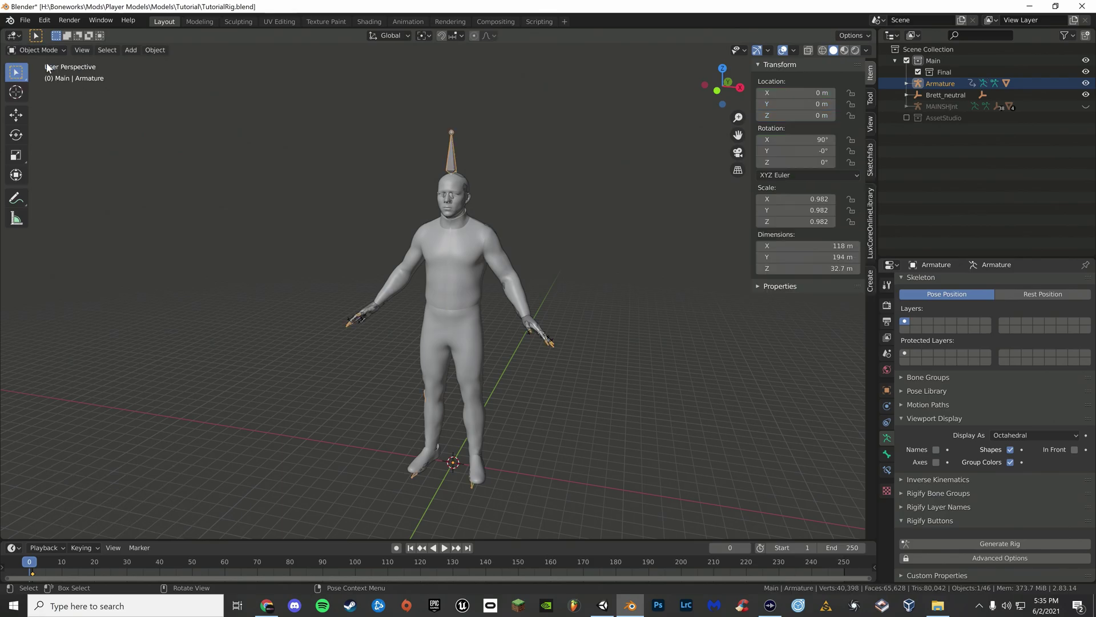
{"action": "left_click", "coordinate": [478, 212]}
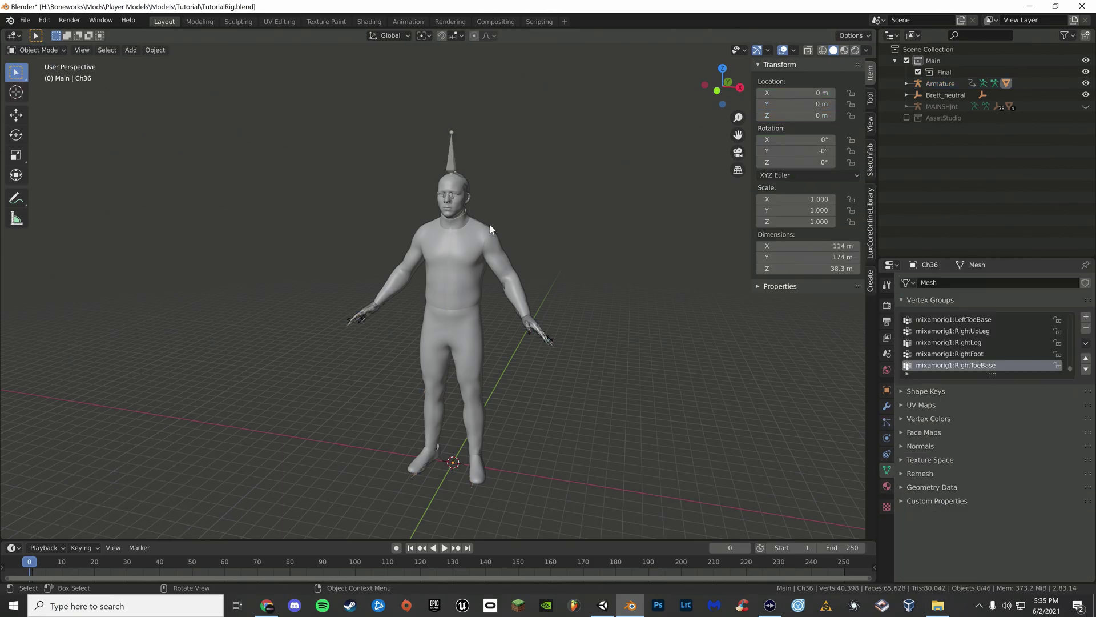
{"action": "left_click", "coordinate": [887, 406]}
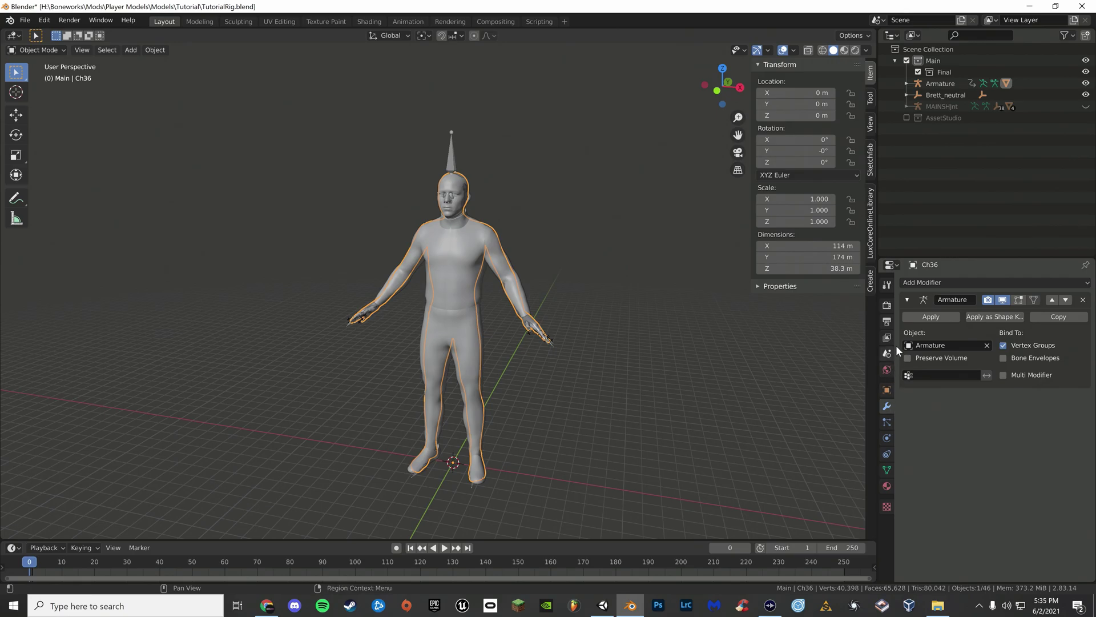
{"action": "left_click", "coordinate": [935, 316]}
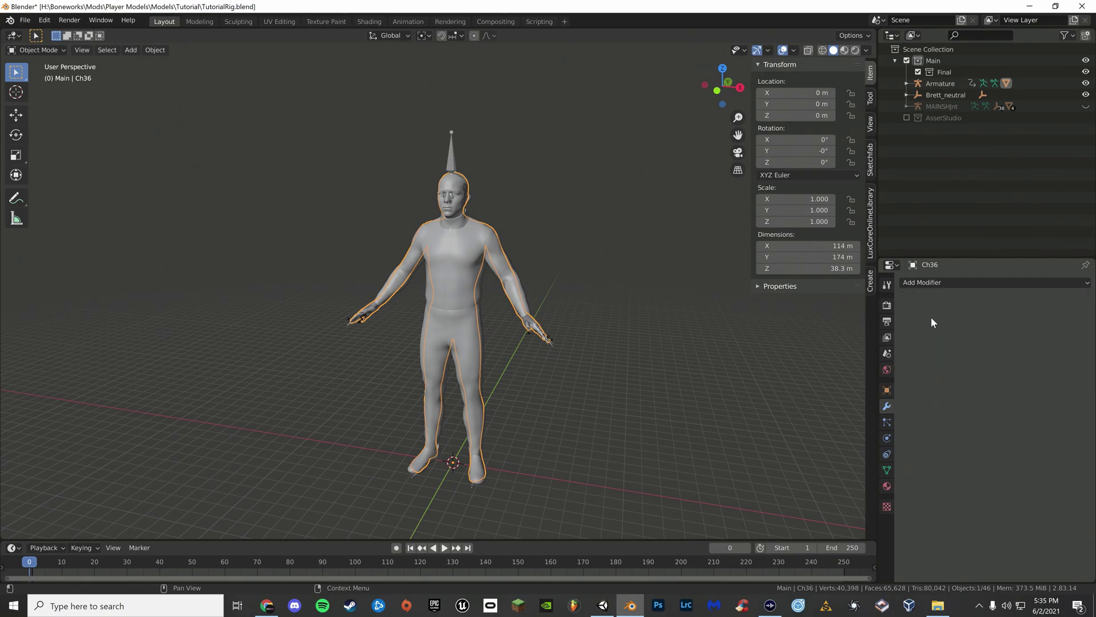
Delete all vertex groups from the Ch36 mesh.
{"action": "left_click", "coordinate": [886, 469]}
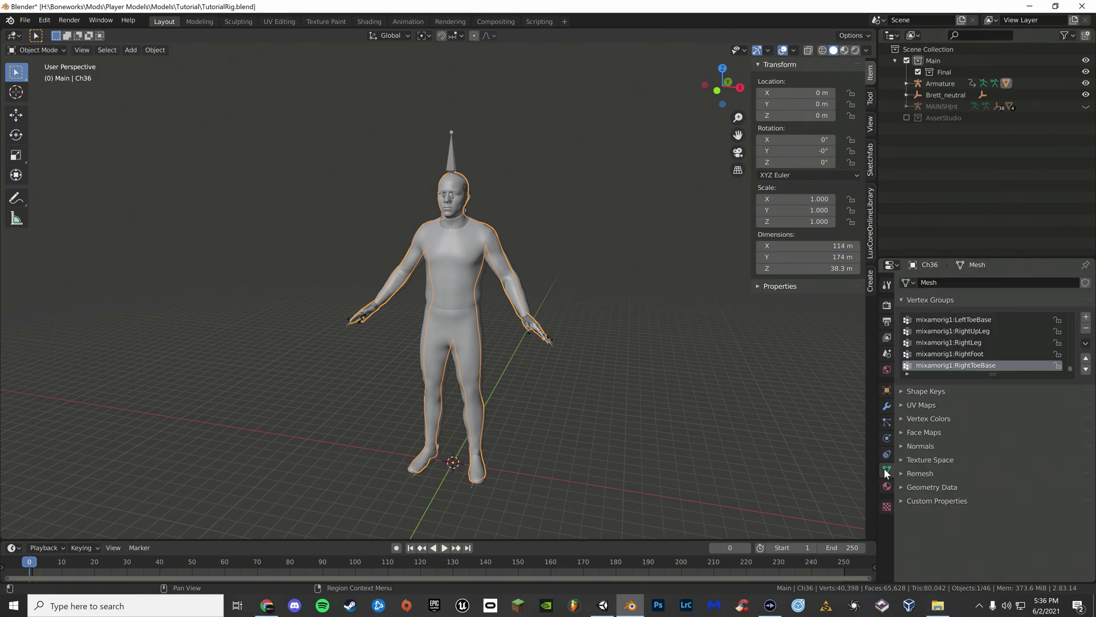
{"action": "left_click", "coordinate": [1085, 344]}
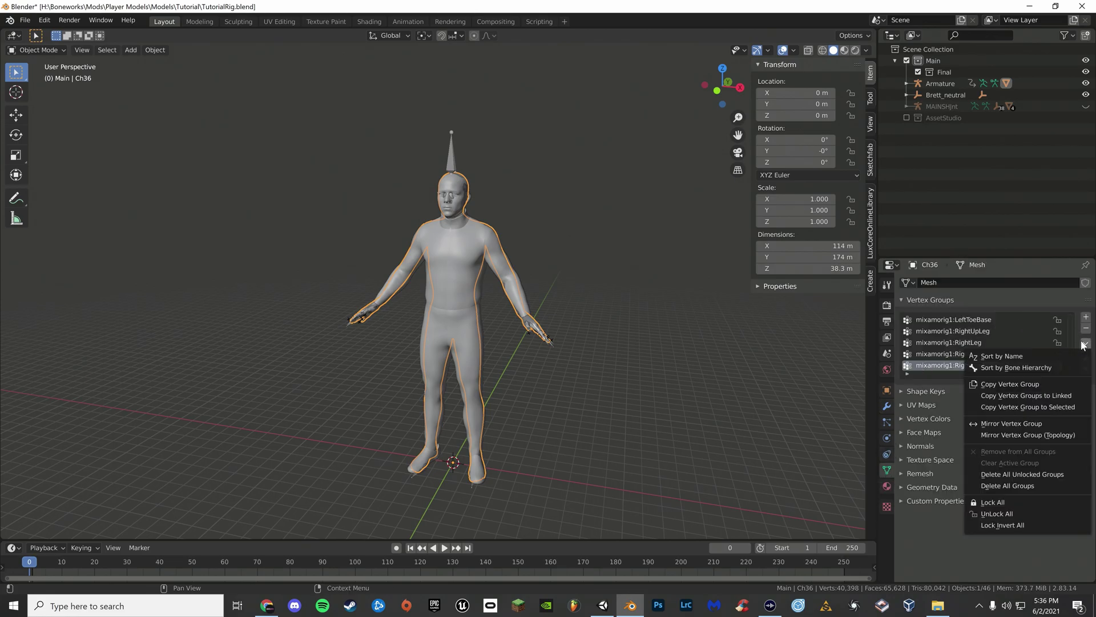
{"action": "left_click", "coordinate": [1012, 485]}
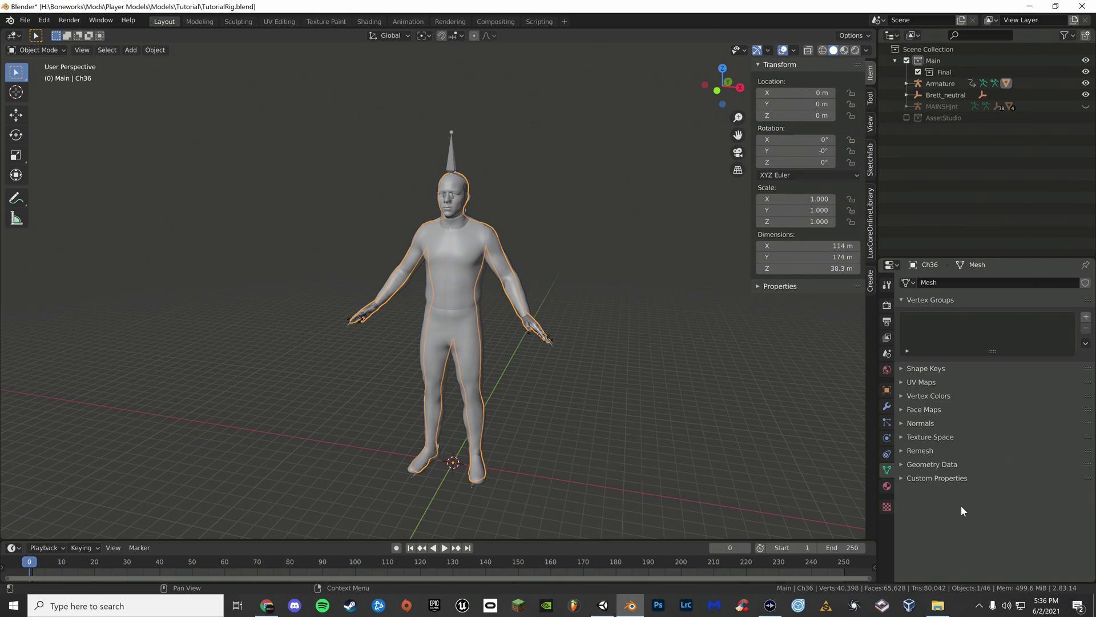
{"action": "key", "text": "ctrl+z"}
{"action": "key", "text": "ctrl+z"}
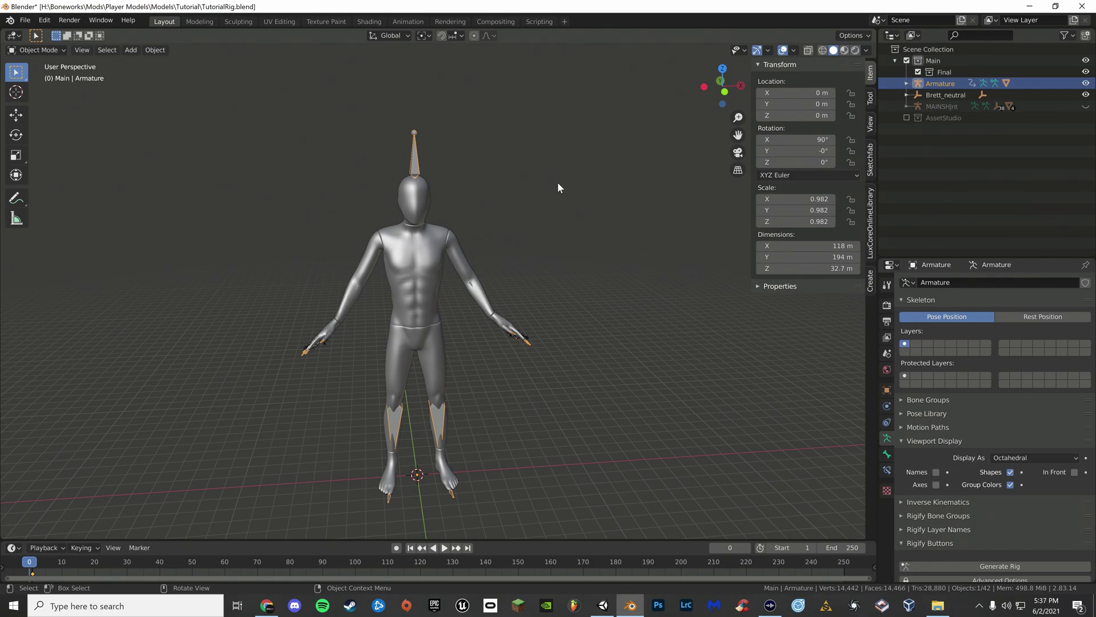
Delete all bones of the imported Armature in Edit Mode and return to Object Mode.
{"action": "key", "text": "Tab"}
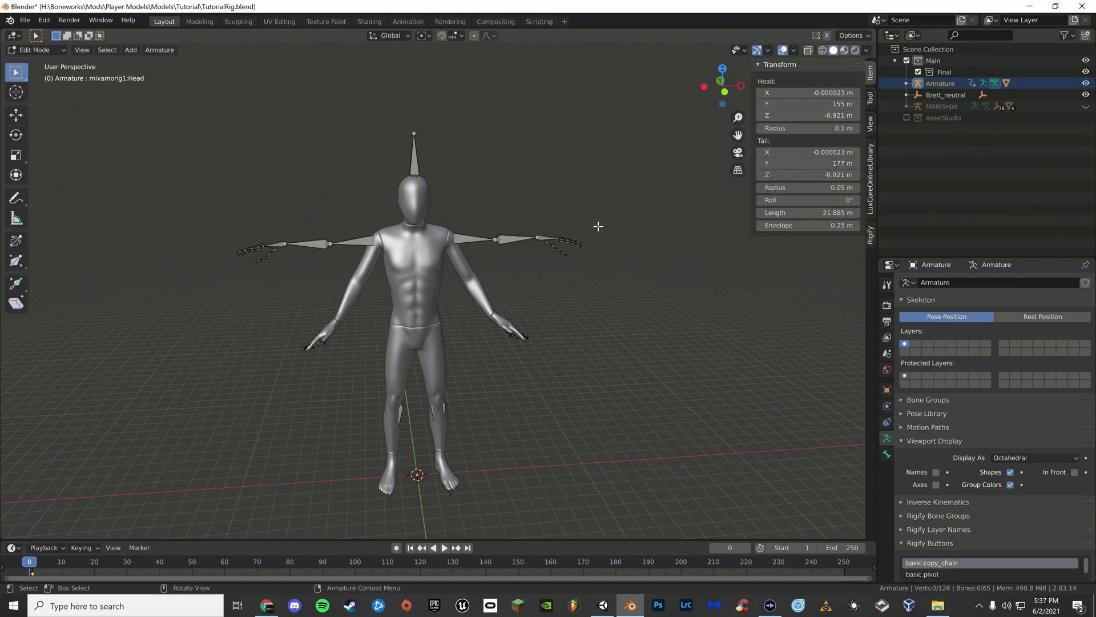
{"action": "key", "text": "a"}
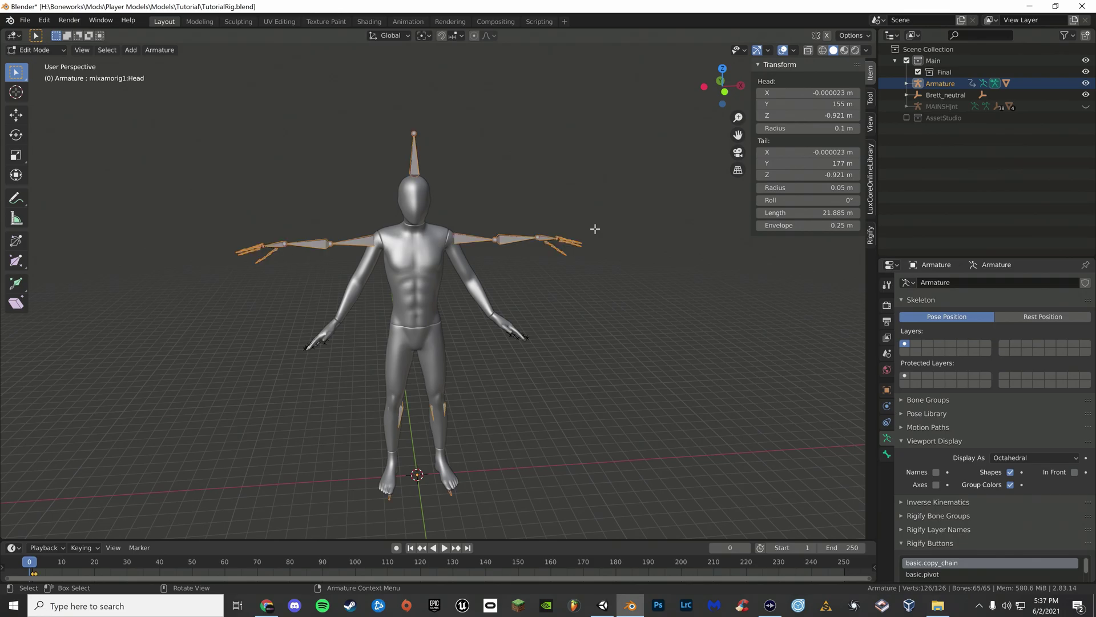
{"action": "key", "text": "x"}
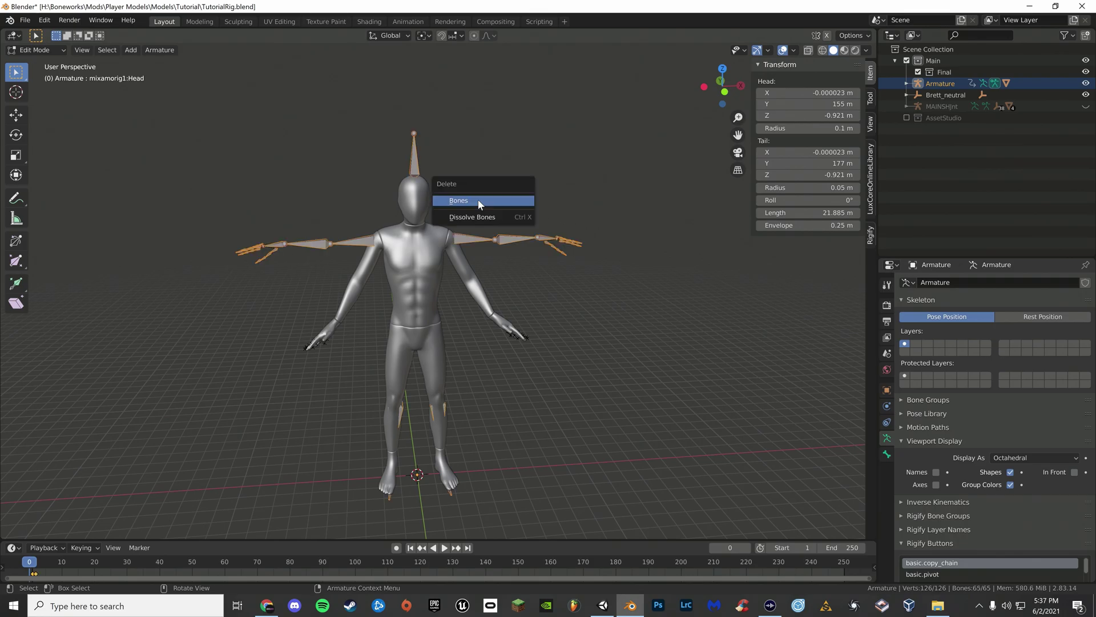
{"action": "left_click", "coordinate": [477, 201]}
{"action": "middle_click_drag", "start_coordinate": [536, 233], "coordinate": [504, 226]}
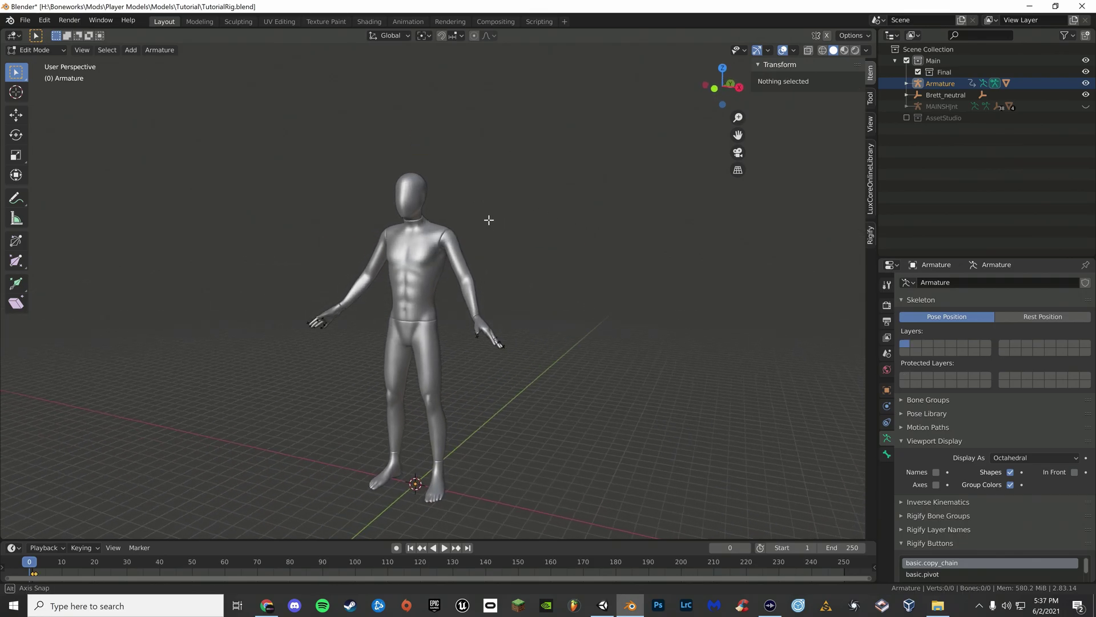
{"action": "key", "text": "Tab"}
Select the Ch36 body mesh and open it in Edit Mode.
{"action": "left_click", "coordinate": [491, 274]}
{"action": "scroll", "coordinate": [570, 317], "scroll_direction": "up", "scroll_amount": 3}
{"action": "middle_click_drag", "start_coordinate": [588, 320], "coordinate": [537, 315]}
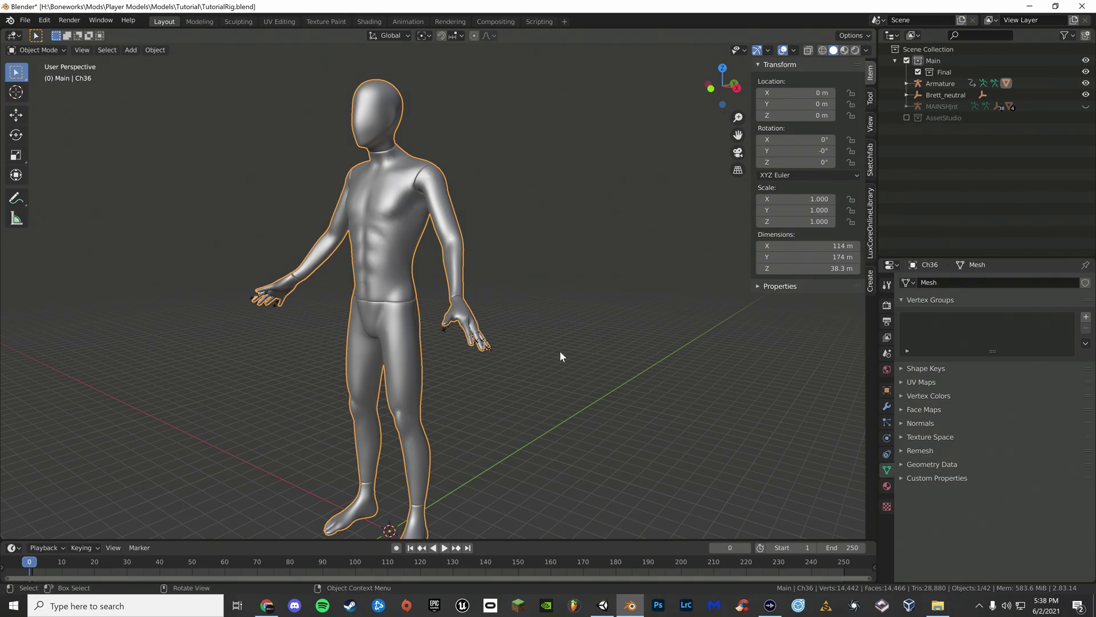
{"action": "key", "text": "Tab"}
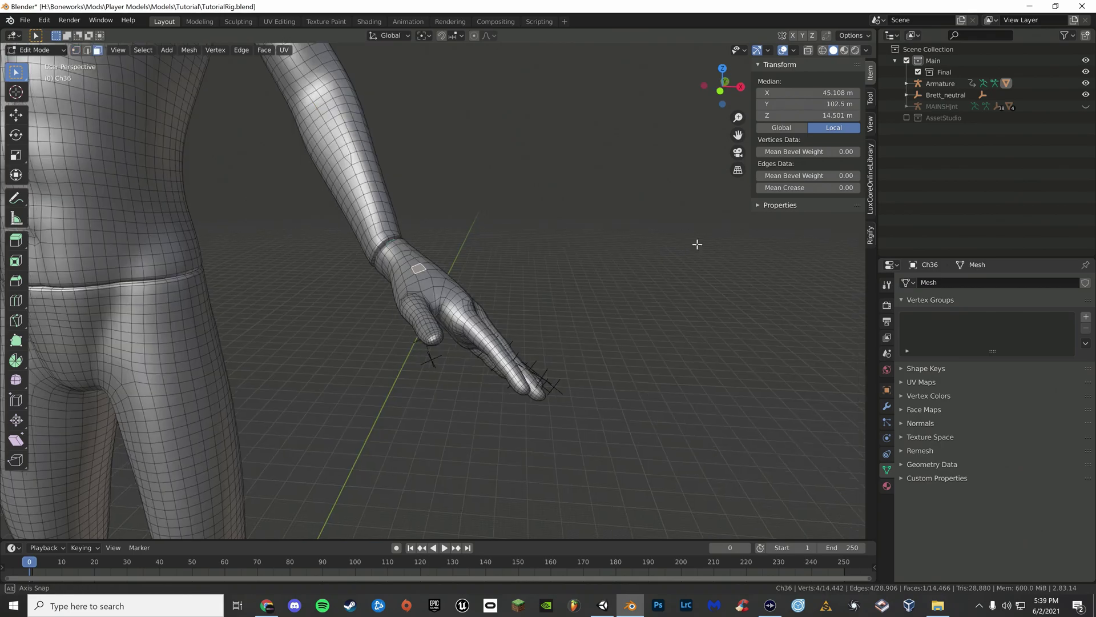
{"action": "middle_click_drag", "start_coordinate": [695, 240], "coordinate": [437, 291]}
Try to isolate the left hand by selecting the geometry linked to one of its faces.
{"action": "left_click", "coordinate": [422, 290]}
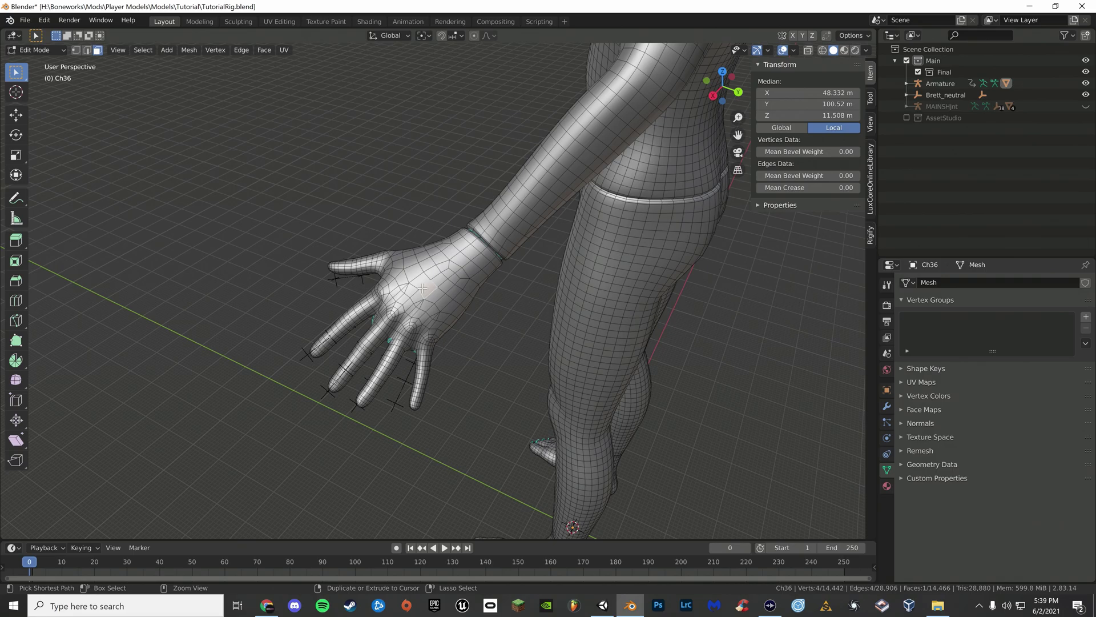
{"action": "key", "text": "ctrl+l"}
{"action": "middle_click_drag", "start_coordinate": [423, 288], "coordinate": [642, 262]}
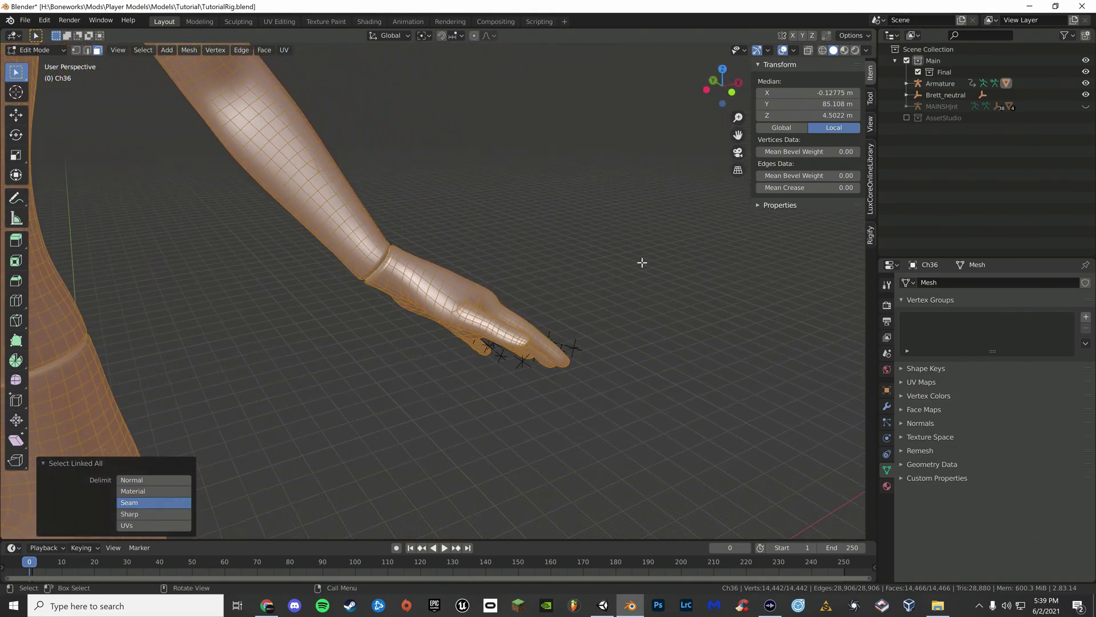
{"action": "left_click", "coordinate": [442, 274]}
Switch to the circle selection tool and set its radius to 100.
{"action": "key", "text": "w"}
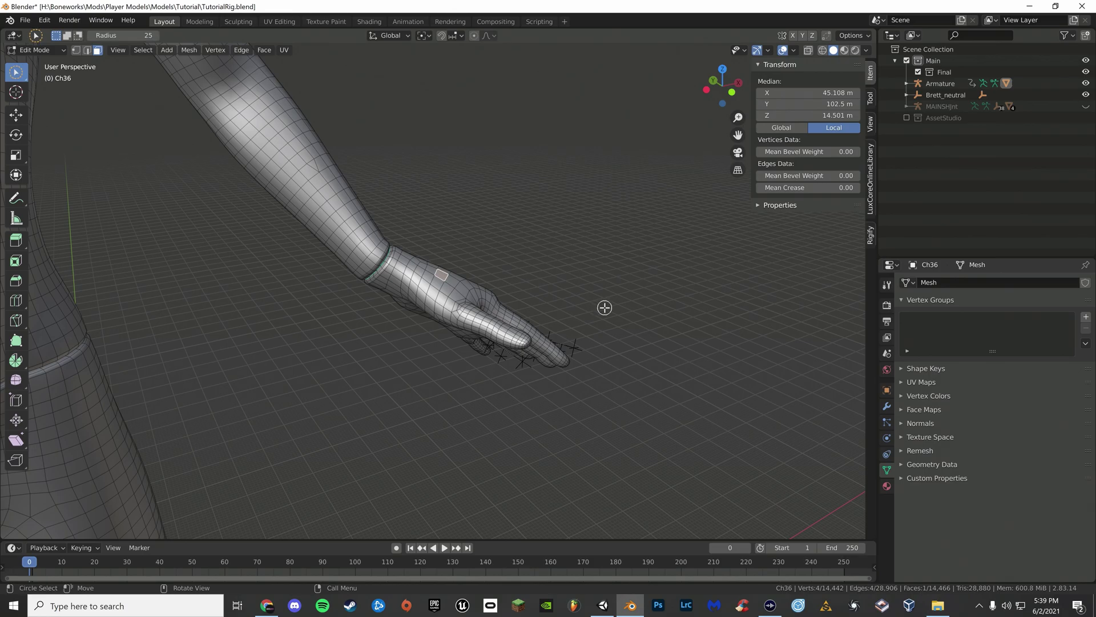
{"action": "mouse_move", "coordinate": [598, 308]}
{"action": "middle_mouse_down"}
{"action": "mouse_move", "coordinate": [543, 321]}
{"action": "mouse_move", "coordinate": [612, 300]}
{"action": "middle_mouse_up"}
{"action": "double_click", "coordinate": [123, 35]}
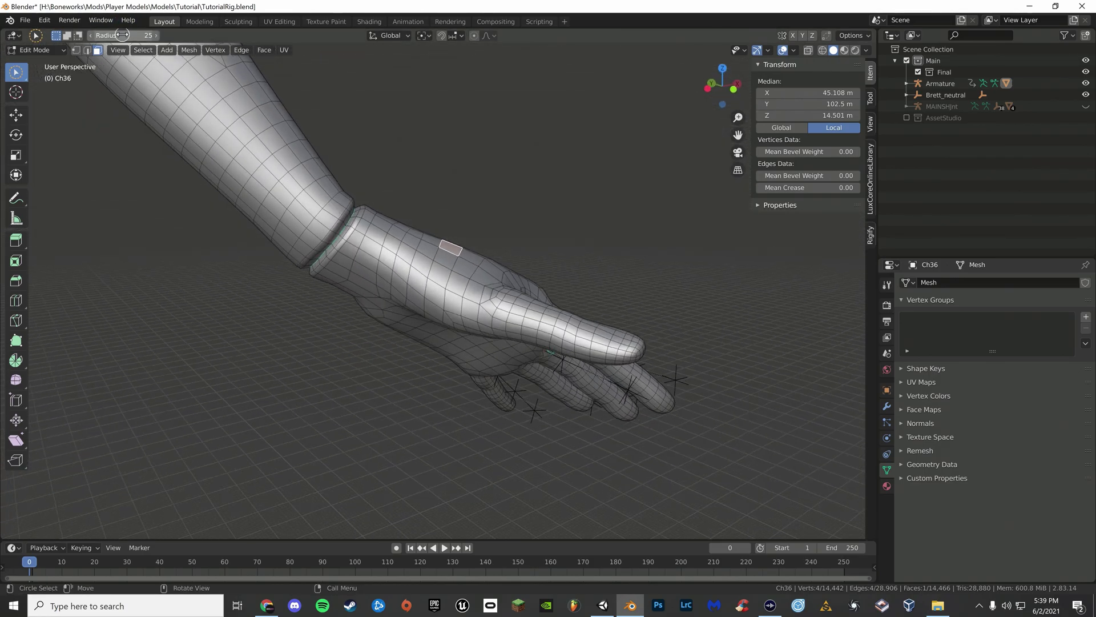
{"action": "type", "text": "100"}
{"action": "key", "text": "Return"}
Circle-select the whole left hand through the mesh and separate the selection into its own object.
{"action": "key", "text": "alt+z"}
{"action": "middle_click_drag", "start_coordinate": [514, 171], "coordinate": [561, 199]}
{"action": "mouse_move", "coordinate": [642, 246]}
{"action": "left_mouse_down"}
{"action": "mouse_move", "coordinate": [503, 247]}
{"action": "mouse_move", "coordinate": [646, 371]}
{"action": "mouse_move", "coordinate": [619, 428]}
{"action": "mouse_move", "coordinate": [563, 362]}
{"action": "mouse_move", "coordinate": [649, 448]}
{"action": "mouse_move", "coordinate": [517, 378]}
{"action": "mouse_move", "coordinate": [489, 457]}
{"action": "mouse_move", "coordinate": [462, 365]}
{"action": "mouse_move", "coordinate": [517, 303]}
{"action": "mouse_move", "coordinate": [443, 292]}
{"action": "mouse_move", "coordinate": [465, 215]}
{"action": "left_mouse_up"}
{"action": "key", "text": "shift+z"}
{"action": "mouse_move", "coordinate": [465, 215]}
{"action": "middle_mouse_down"}
{"action": "mouse_move", "coordinate": [636, 245]}
{"action": "mouse_move", "coordinate": [626, 284]}
{"action": "mouse_move", "coordinate": [645, 267]}
{"action": "middle_mouse_up"}
{"action": "key", "text": "p"}
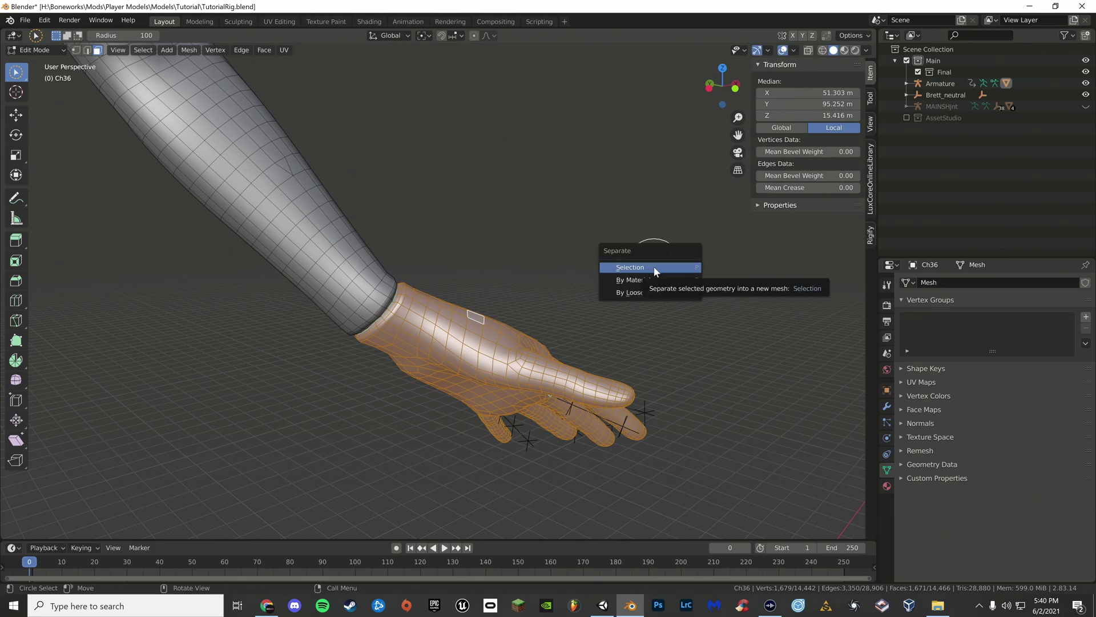
{"action": "left_click", "coordinate": [653, 266]}
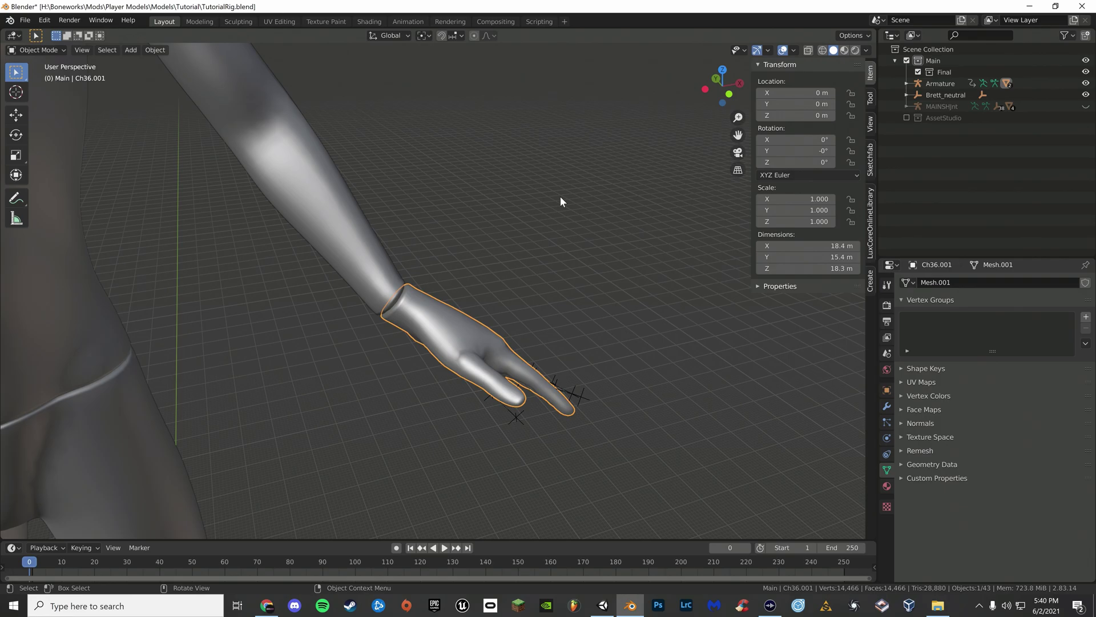
Open the remaining Ch36 body in Edit Mode and circle-select the right hand in wireframe shading.
{"action": "mouse_move", "coordinate": [560, 197]}
{"action": "middle_mouse_down"}
{"action": "mouse_move", "coordinate": [402, 344]}
{"action": "mouse_move", "coordinate": [494, 341]}
{"action": "mouse_move", "coordinate": [392, 298]}
{"action": "mouse_move", "coordinate": [355, 297]}
{"action": "mouse_move", "coordinate": [391, 297]}
{"action": "middle_mouse_up"}
{"action": "left_click", "coordinate": [433, 316]}
{"action": "key", "text": "Tab"}
{"action": "key", "text": "c"}
{"action": "key", "text": "z"}
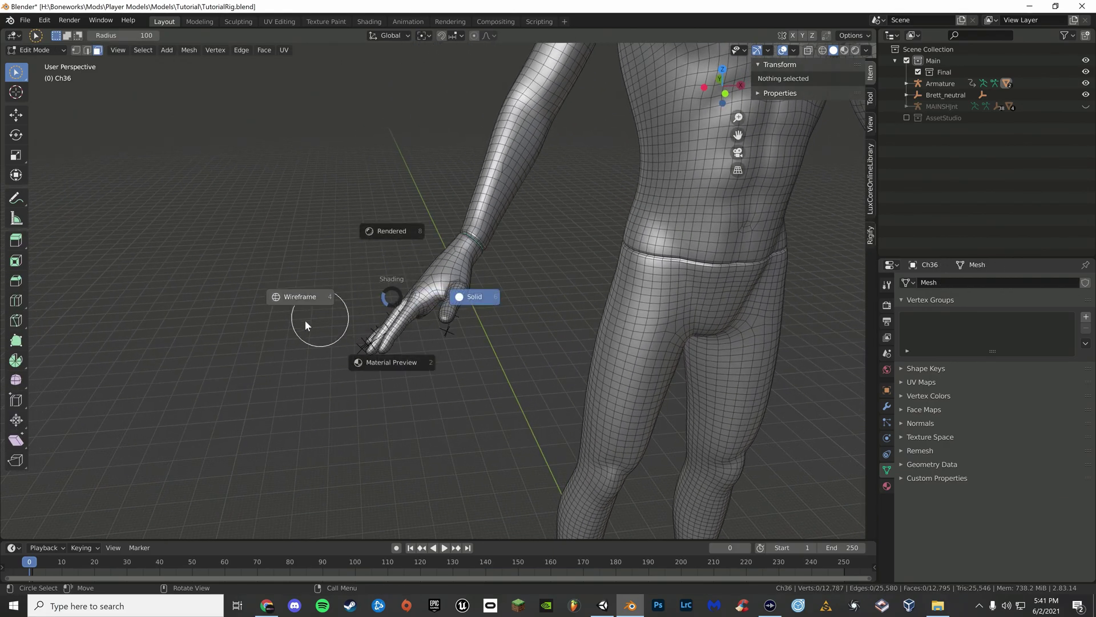
{"action": "left_click", "coordinate": [299, 296]}
{"action": "mouse_move", "coordinate": [473, 360]}
{"action": "left_mouse_down"}
{"action": "mouse_move", "coordinate": [309, 314]}
{"action": "mouse_move", "coordinate": [472, 328]}
{"action": "mouse_move", "coordinate": [377, 286]}
{"action": "mouse_move", "coordinate": [485, 286]}
{"action": "left_mouse_up"}
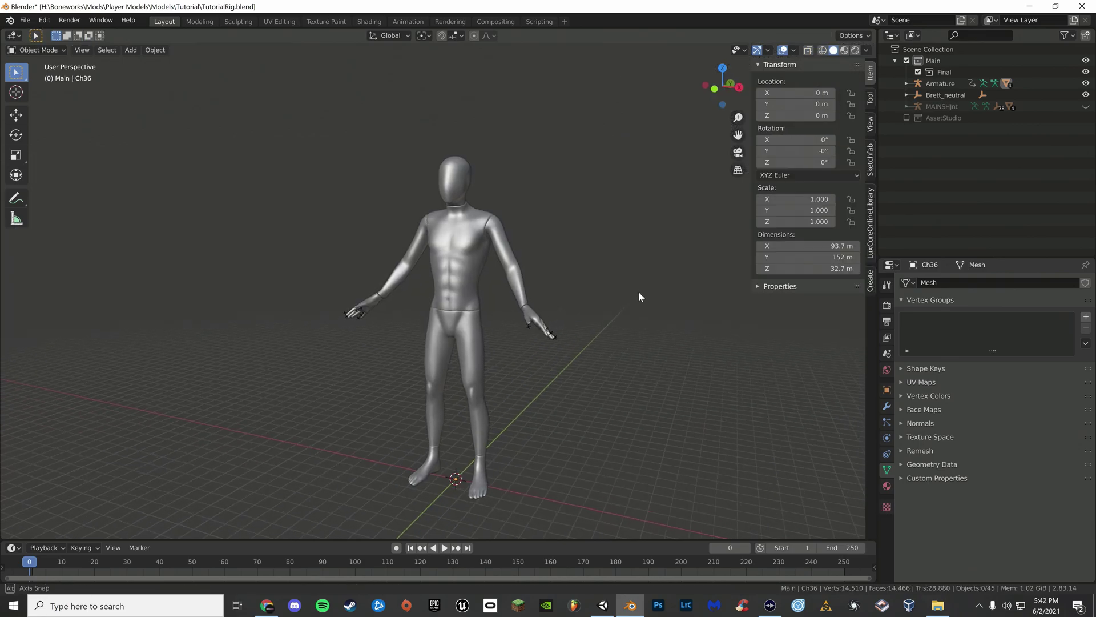
Unhide the MAINSHJnt armature and its meshes in the scene.
{"action": "mouse_move", "coordinate": [639, 290]}
{"action": "middle_mouse_down"}
{"action": "mouse_move", "coordinate": [622, 295]}
{"action": "mouse_move", "coordinate": [671, 292]}
{"action": "mouse_move", "coordinate": [654, 312]}
{"action": "middle_mouse_up"}
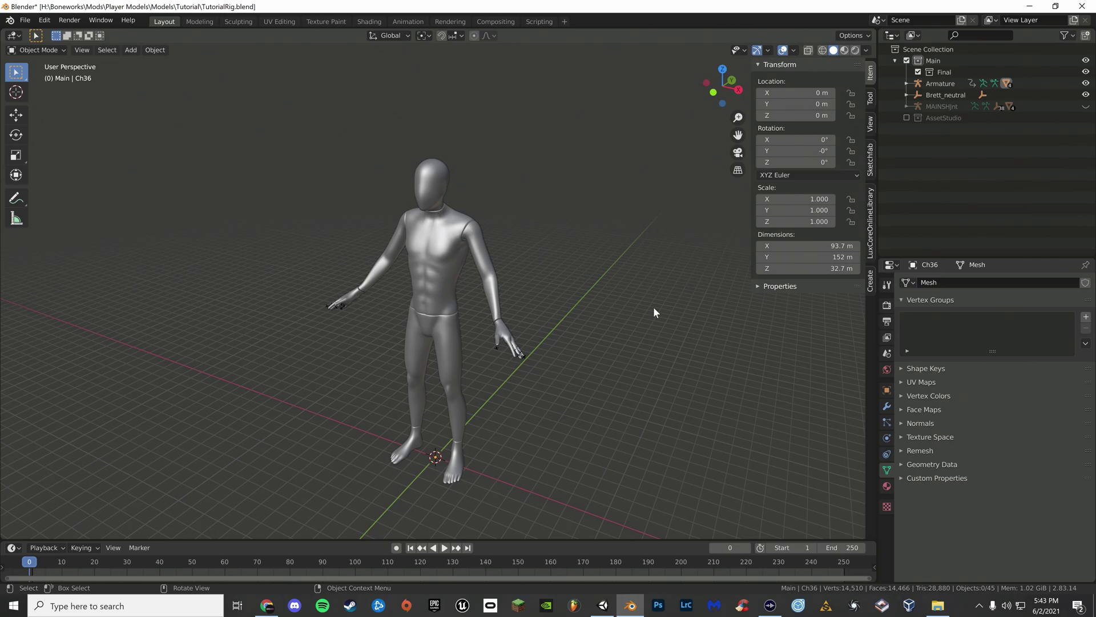
{"action": "key", "text": "alt+h"}
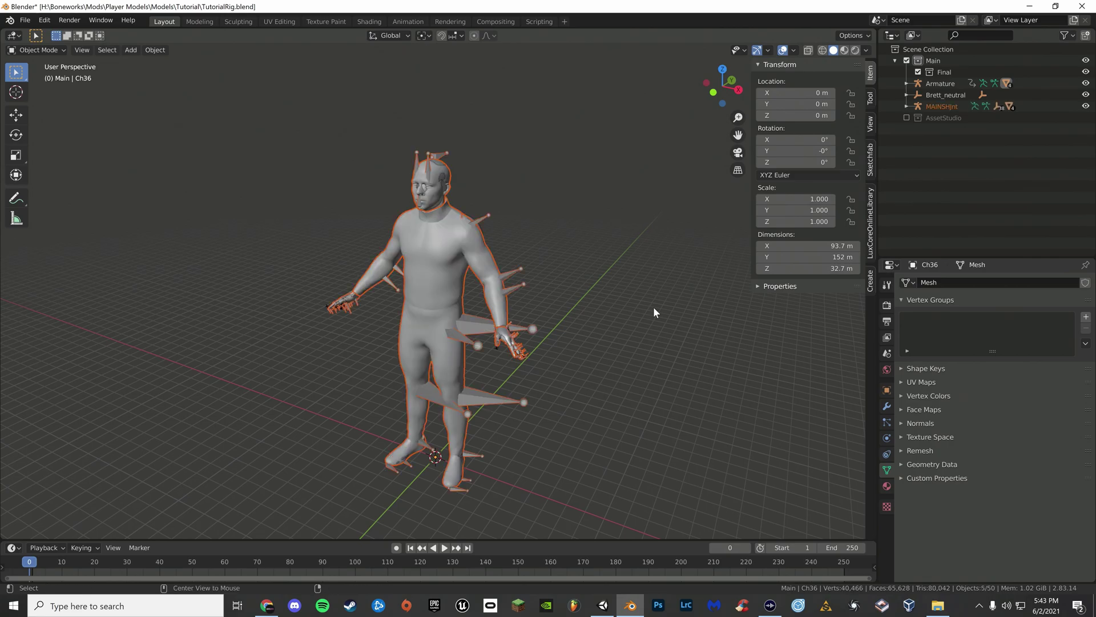
{"action": "middle_click_drag", "start_coordinate": [654, 311], "coordinate": [608, 243]}
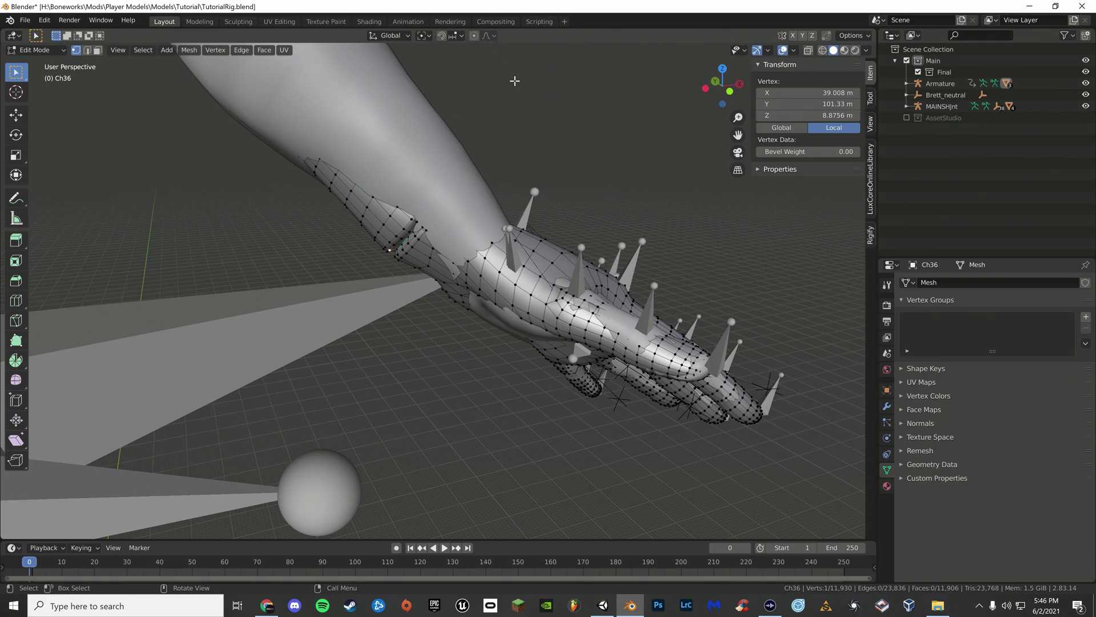
Enable proportional editing and move the protruding wrist vertices of the Ch36 hand into the forearm, using an influence size of about 6.73.
{"action": "key", "text": "o"}
{"action": "key", "text": "g"}
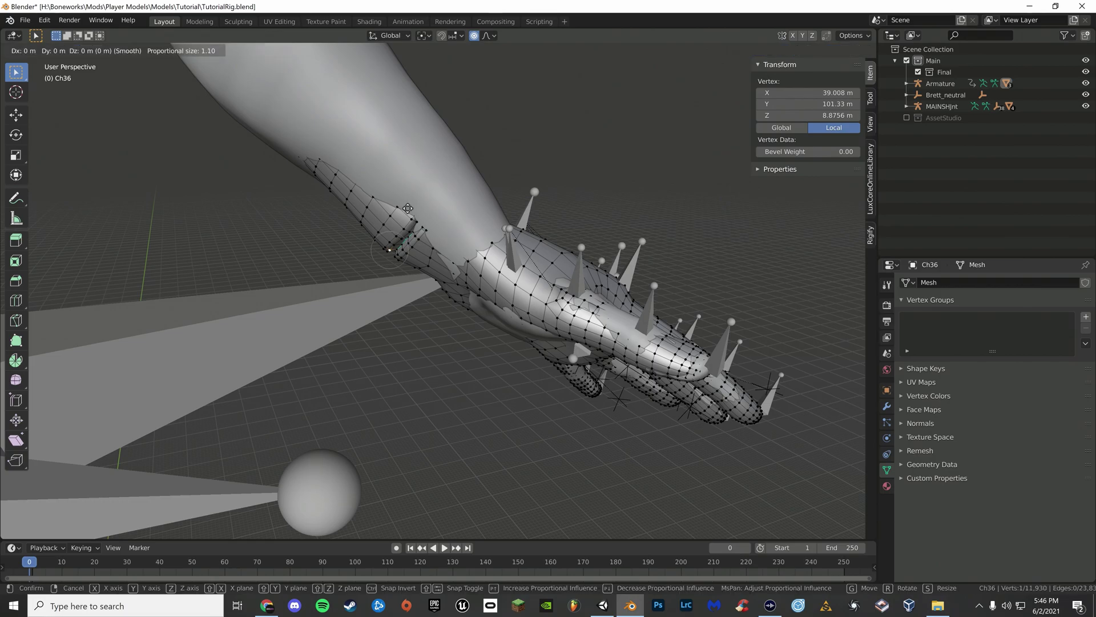
{"action": "scroll", "coordinate": [411, 200], "scroll_direction": "down", "scroll_amount": 19}
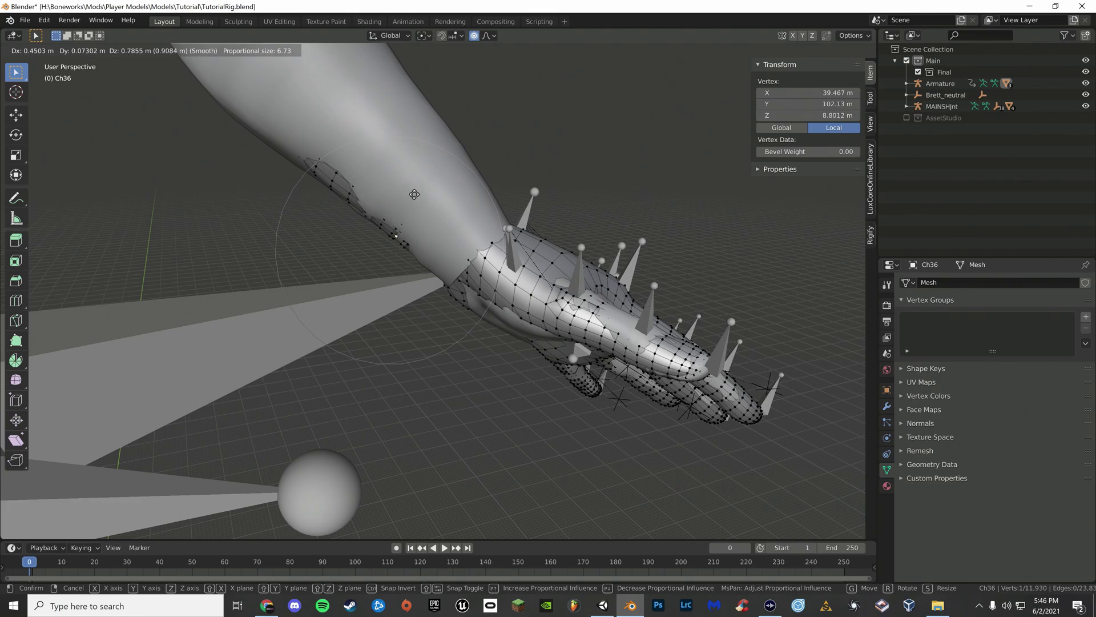
{"action": "left_click", "coordinate": [415, 193]}
{"action": "middle_click_drag", "start_coordinate": [415, 193], "coordinate": [457, 217]}
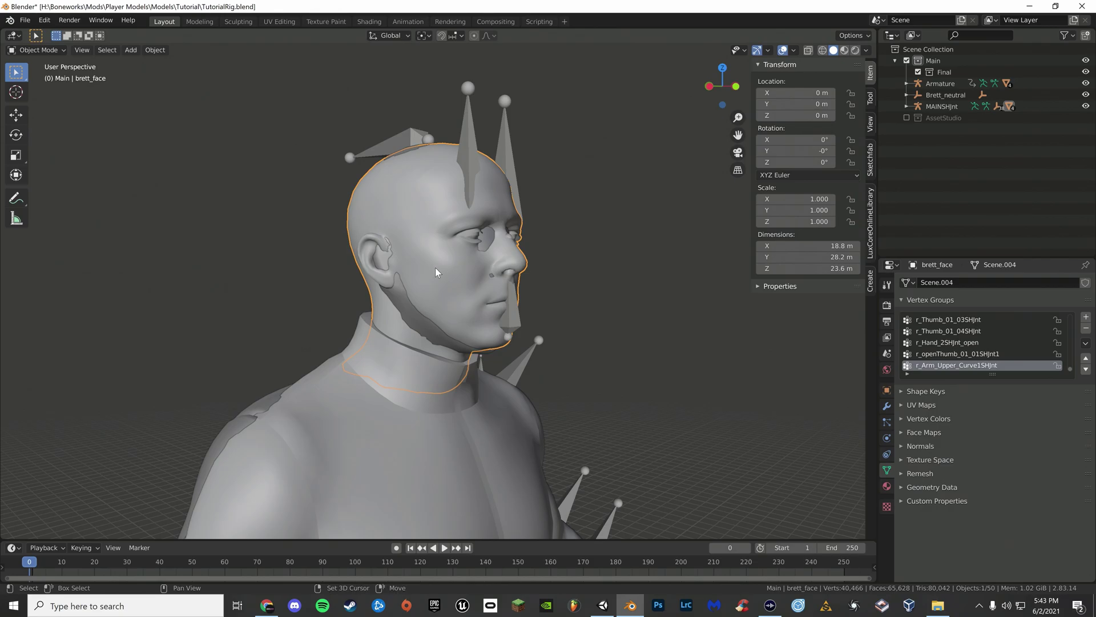
Transfer all weights from brett_face to the custom head Ch36.003 in Weight Paint mode, selecting source layers by name.
{"action": "left_click", "coordinate": [401, 299], "text": "shift"}
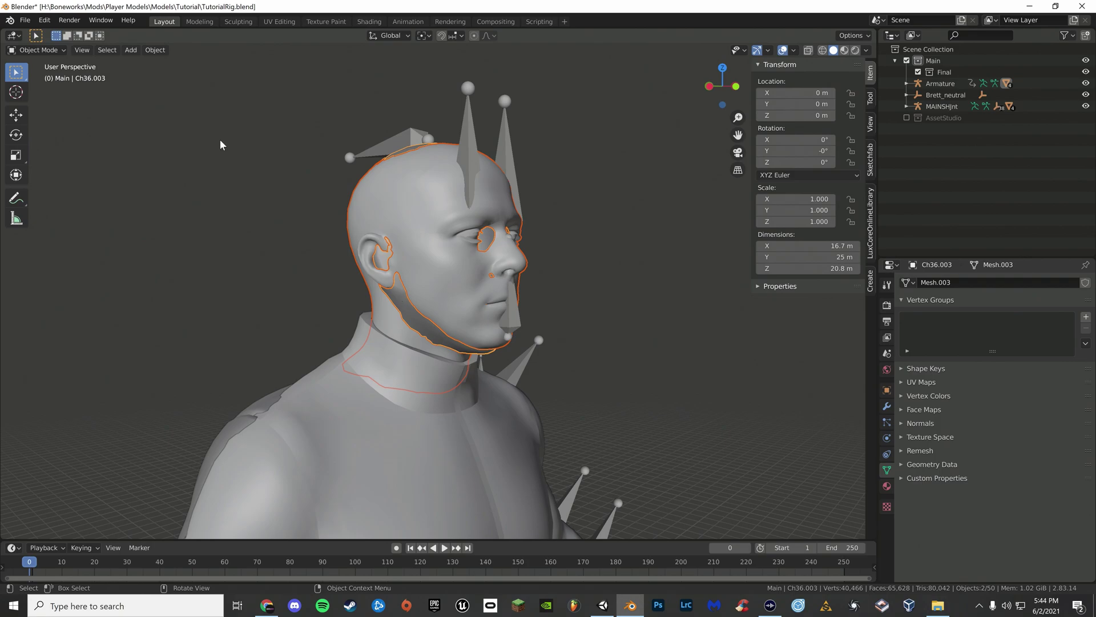
{"action": "left_click", "coordinate": [25, 52]}
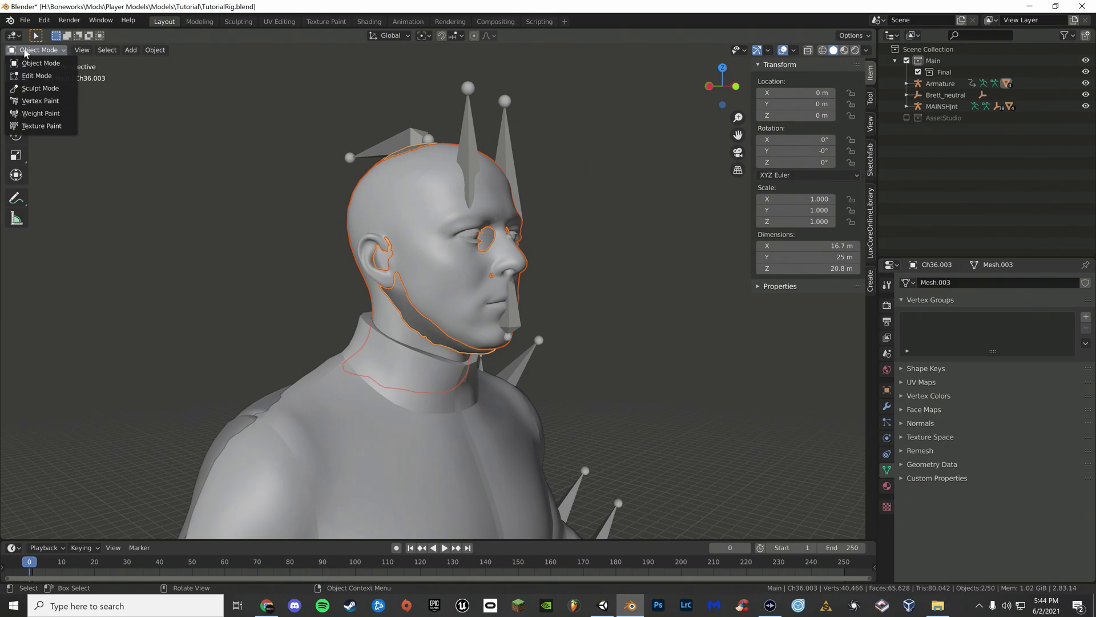
{"action": "left_click", "coordinate": [41, 113]}
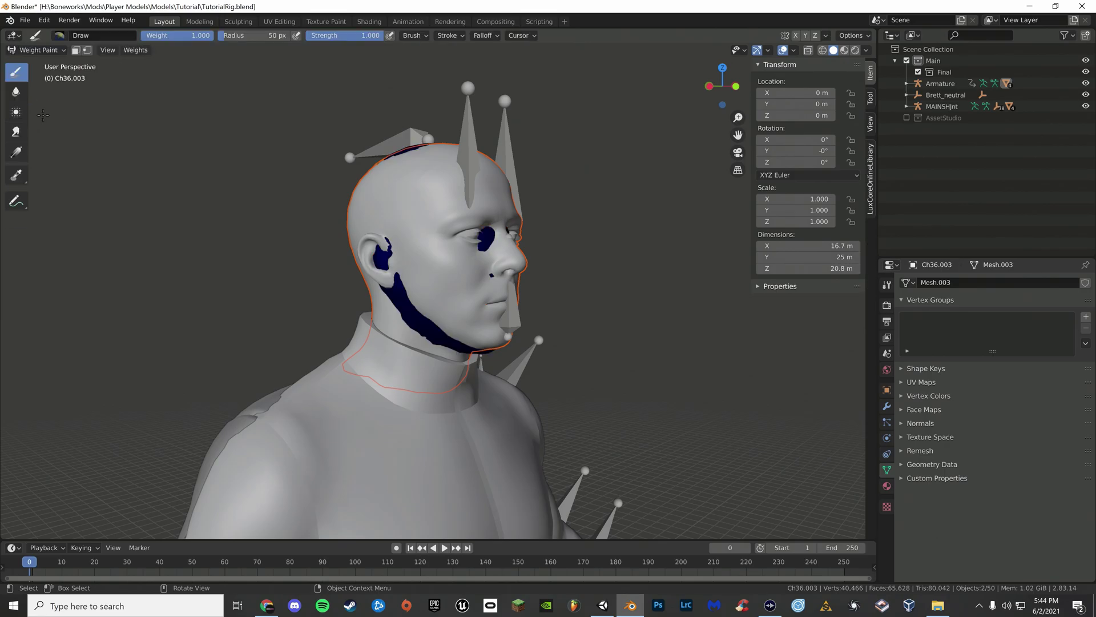
{"action": "left_click", "coordinate": [134, 50]}
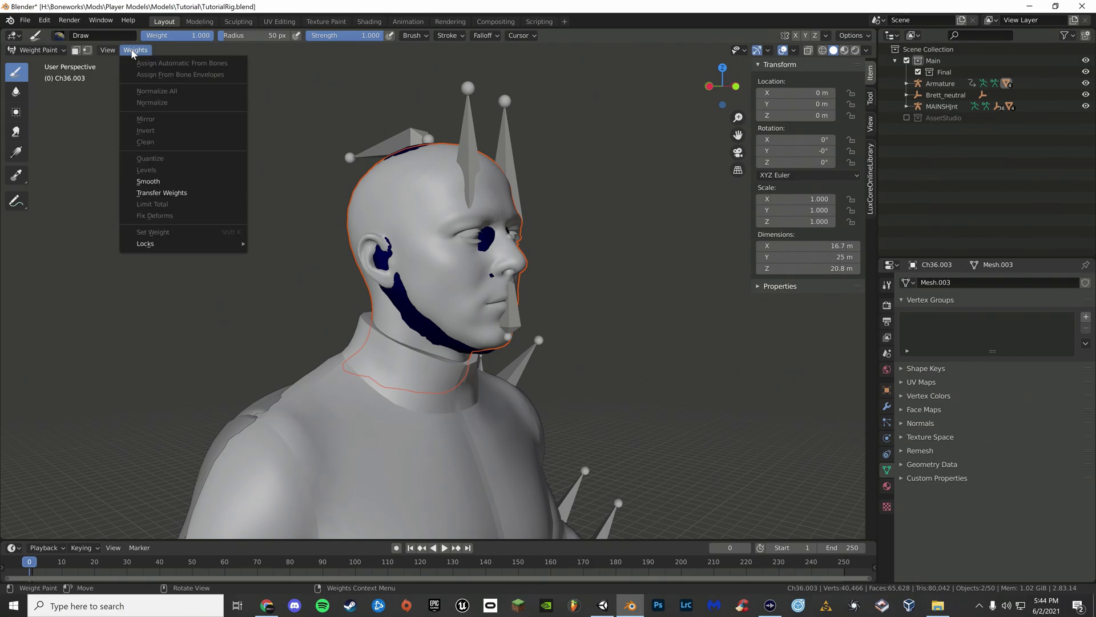
{"action": "left_click", "coordinate": [190, 192]}
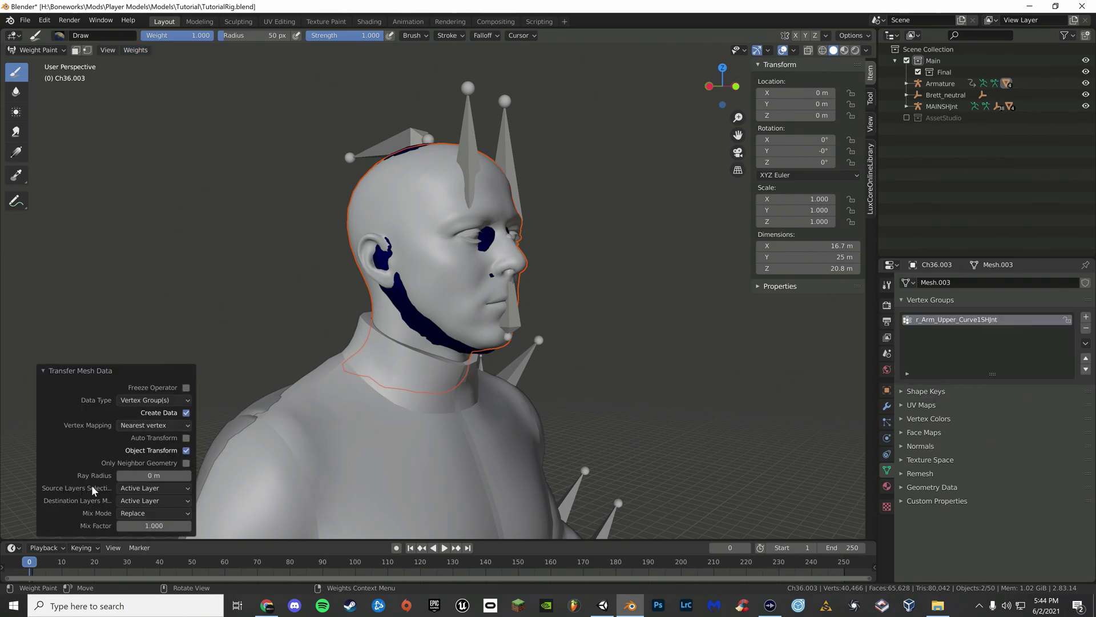
{"action": "left_click", "coordinate": [123, 488]}
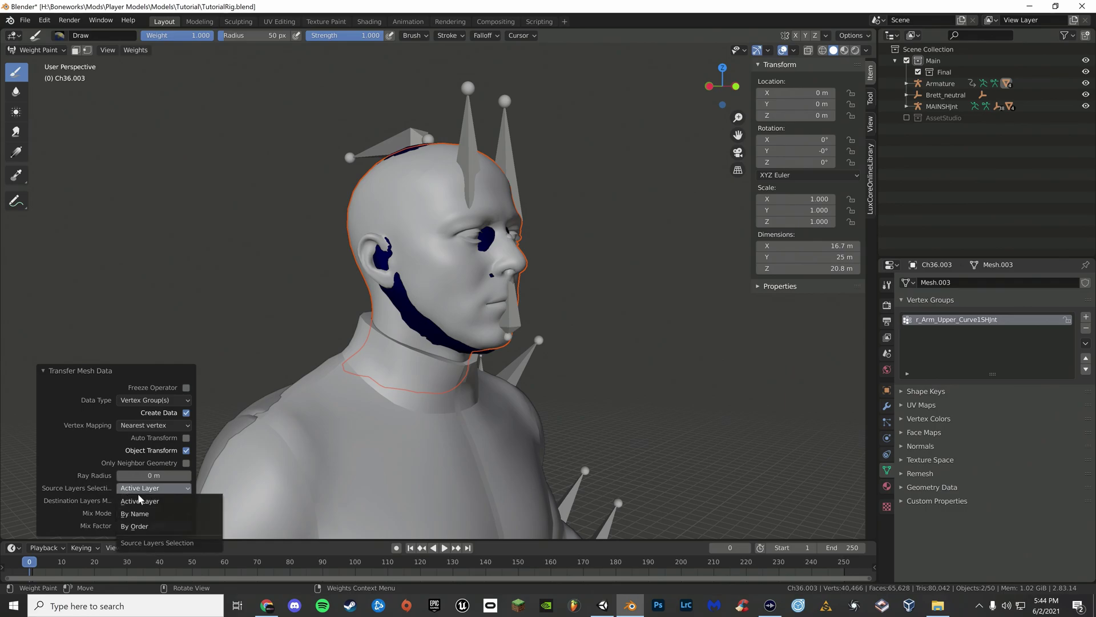
{"action": "left_click", "coordinate": [147, 513]}
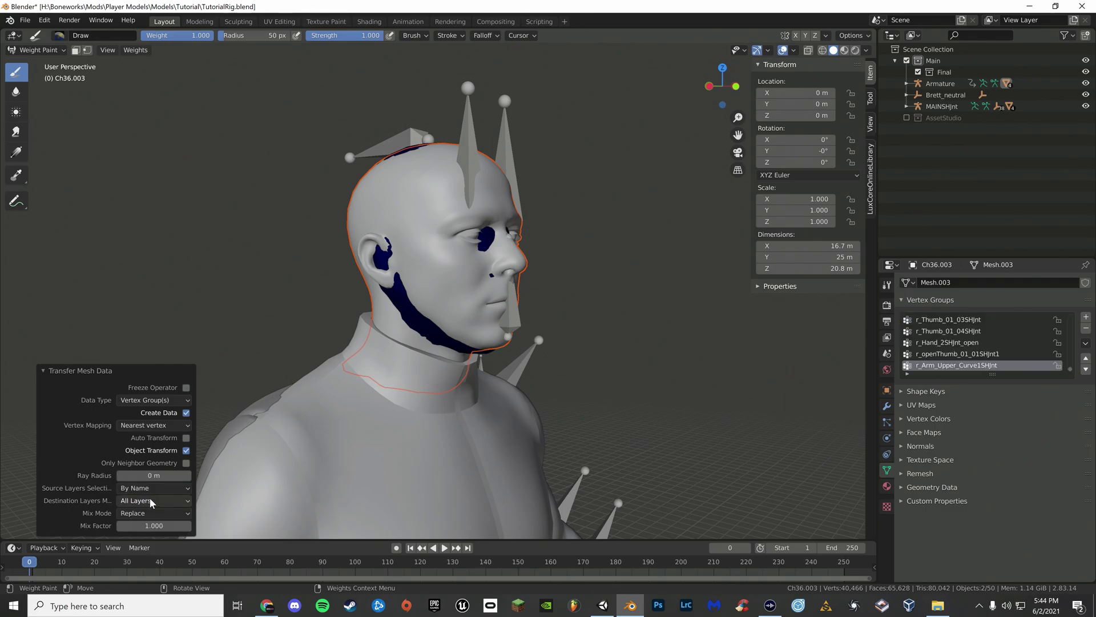
{"action": "mouse_move", "coordinate": [550, 362]}
{"action": "middle_mouse_down"}
{"action": "mouse_move", "coordinate": [514, 394]}
{"action": "mouse_move", "coordinate": [522, 328]}
{"action": "middle_mouse_up"}
{"action": "key", "text": "ctrl+Tab"}
Delete all vertices of the original brett_face mesh in Edit Mode, keeping the emptied object.
{"action": "scroll", "coordinate": [512, 396], "scroll_direction": "down", "scroll_amount": 5}
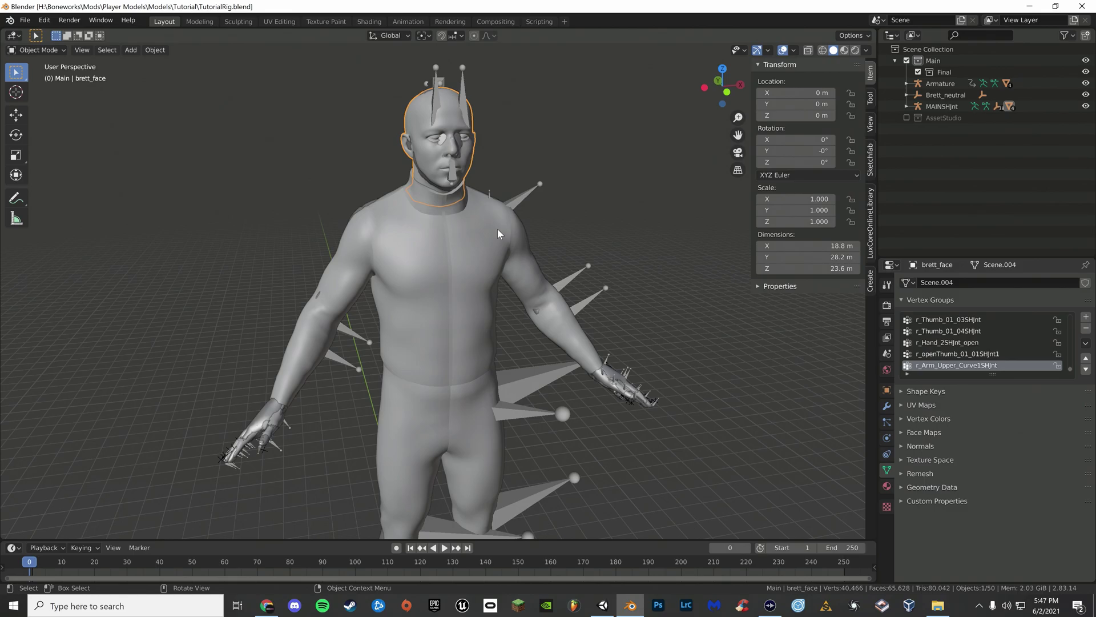
{"action": "key", "text": "KP_Decimal"}
{"action": "key", "text": "Tab"}
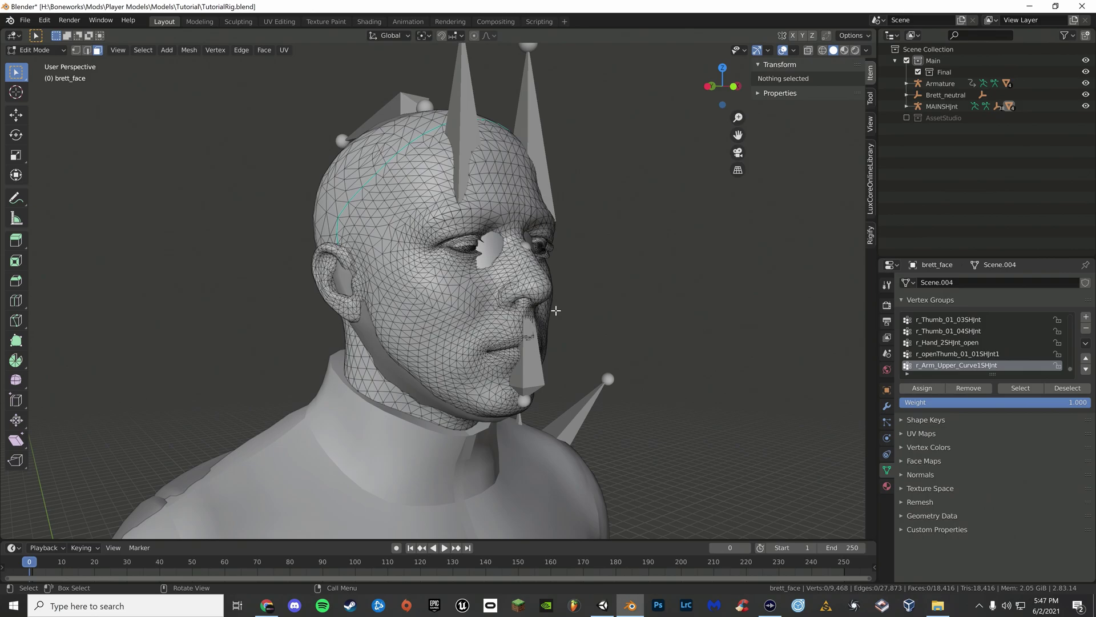
{"action": "key", "text": "a"}
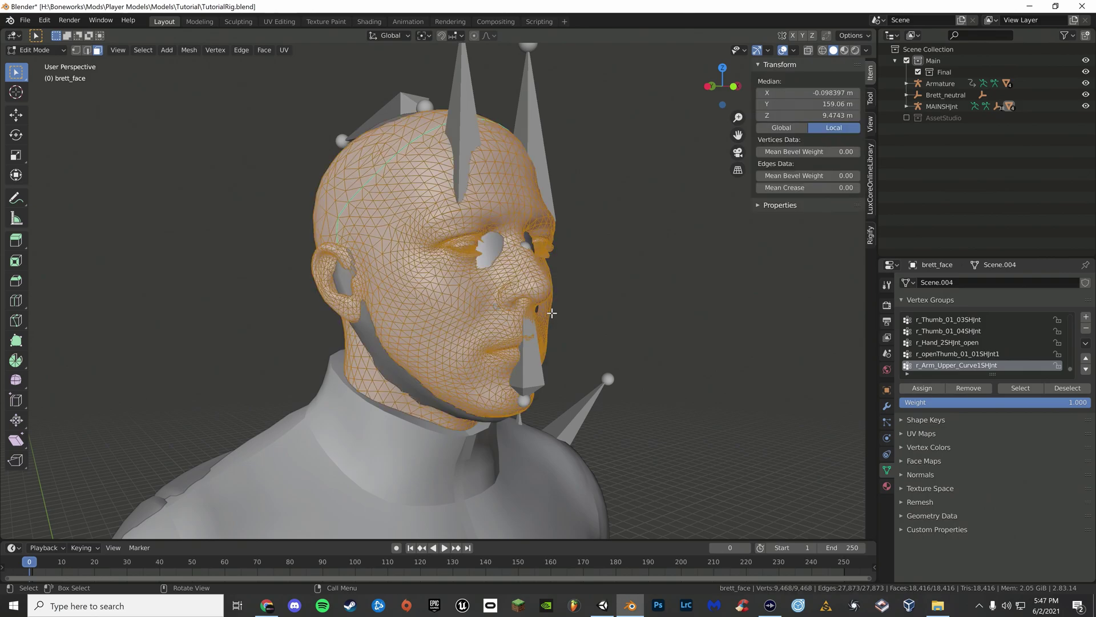
{"action": "key", "text": "x"}
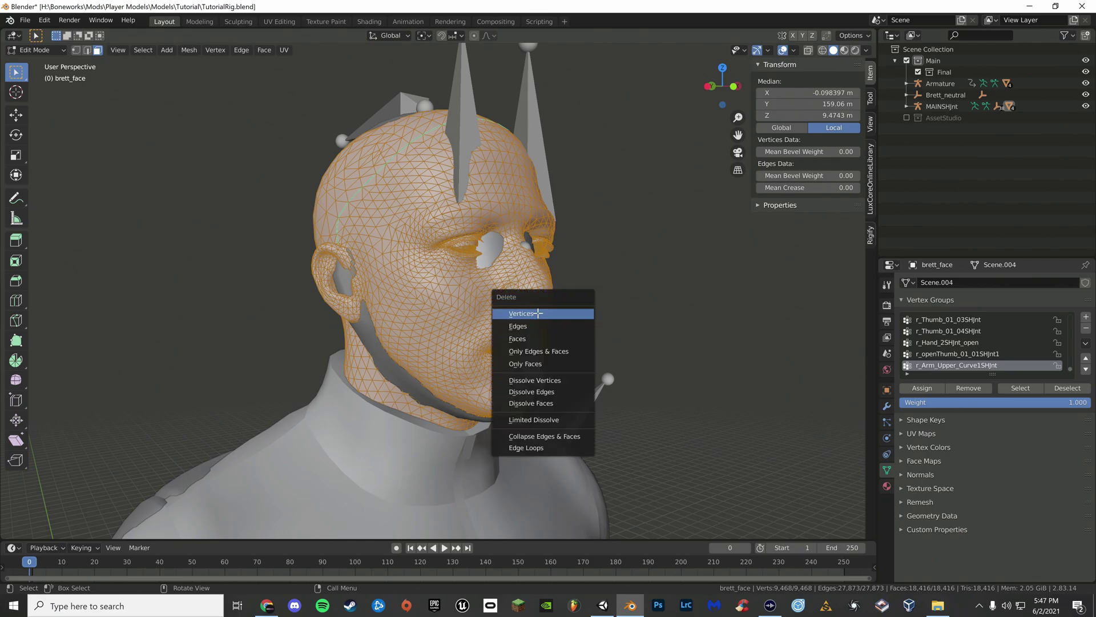
{"action": "left_click", "coordinate": [539, 318]}
{"action": "key", "text": "Tab"}
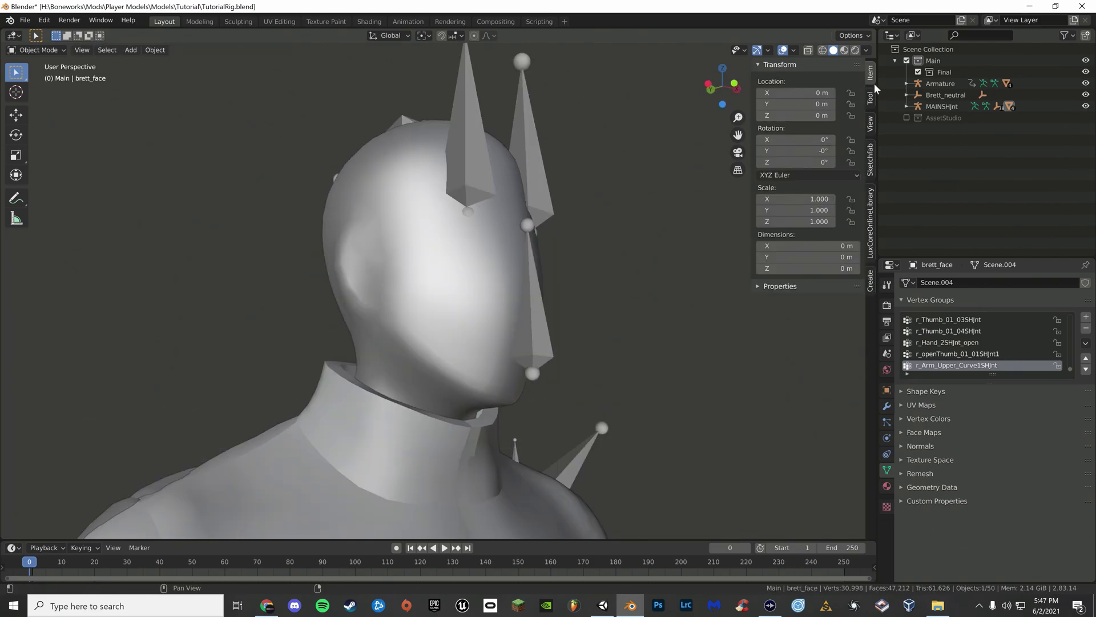
Join the custom head mesh into the emptied brett_face object under MAINSHJnt and save the file.
{"action": "left_click", "coordinate": [906, 106]}
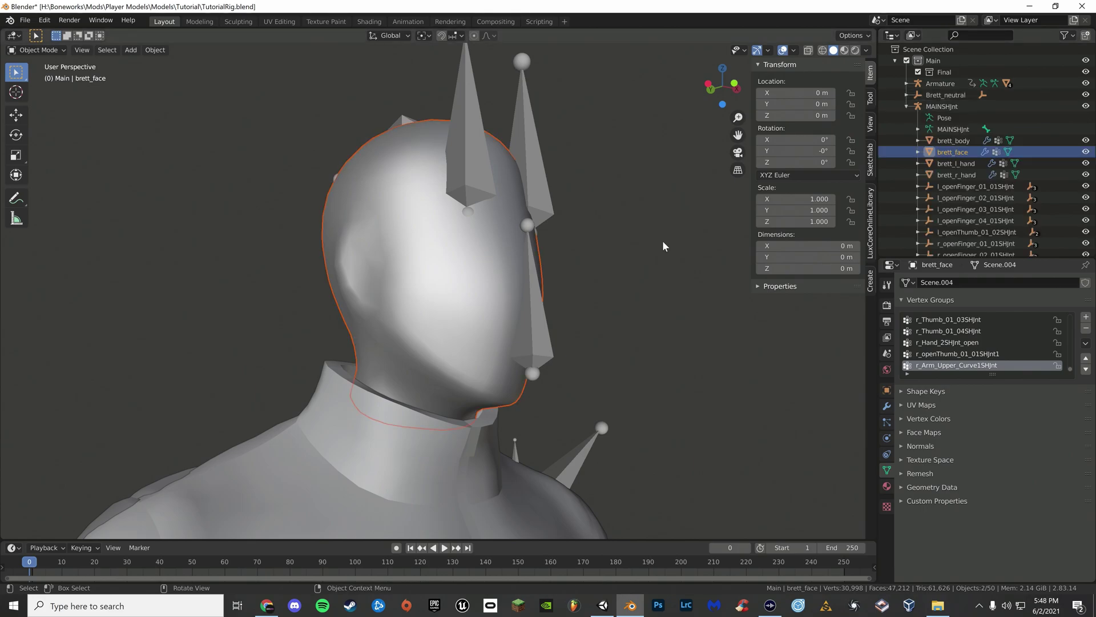
{"action": "key", "text": "ctrl"}
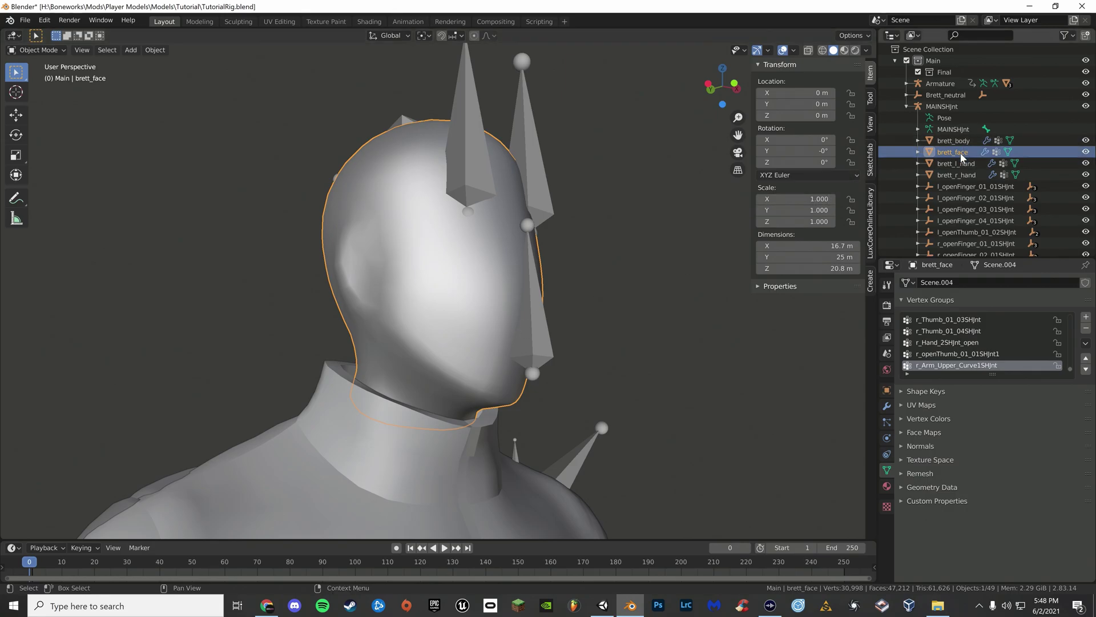
{"action": "scroll", "coordinate": [530, 222], "scroll_direction": "down", "scroll_amount": 5}
{"action": "middle_click_drag", "start_coordinate": [530, 223], "coordinate": [547, 266]}
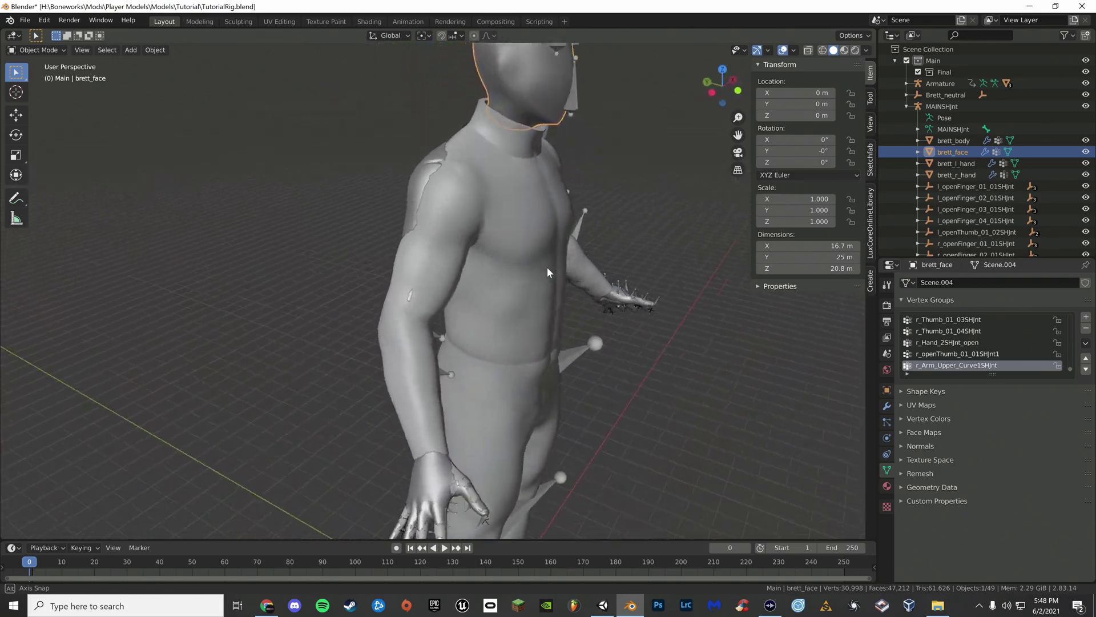
{"action": "key", "text": "ctrl+s"}
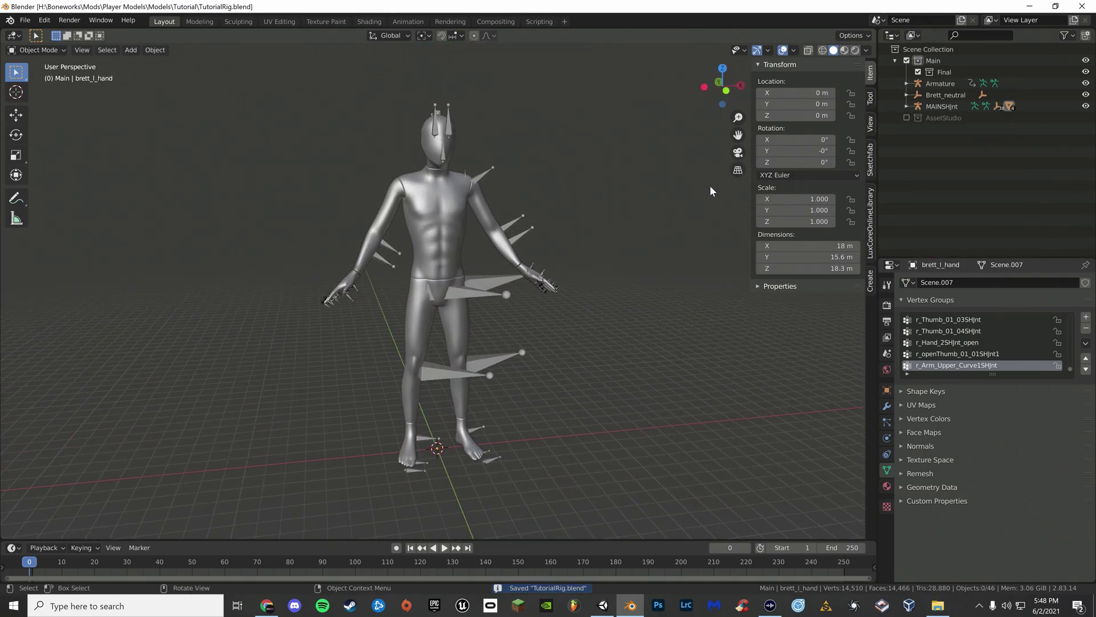
Delete the leftover Armature object from the Main collection and save the file.
{"action": "left_click", "coordinate": [942, 83]}
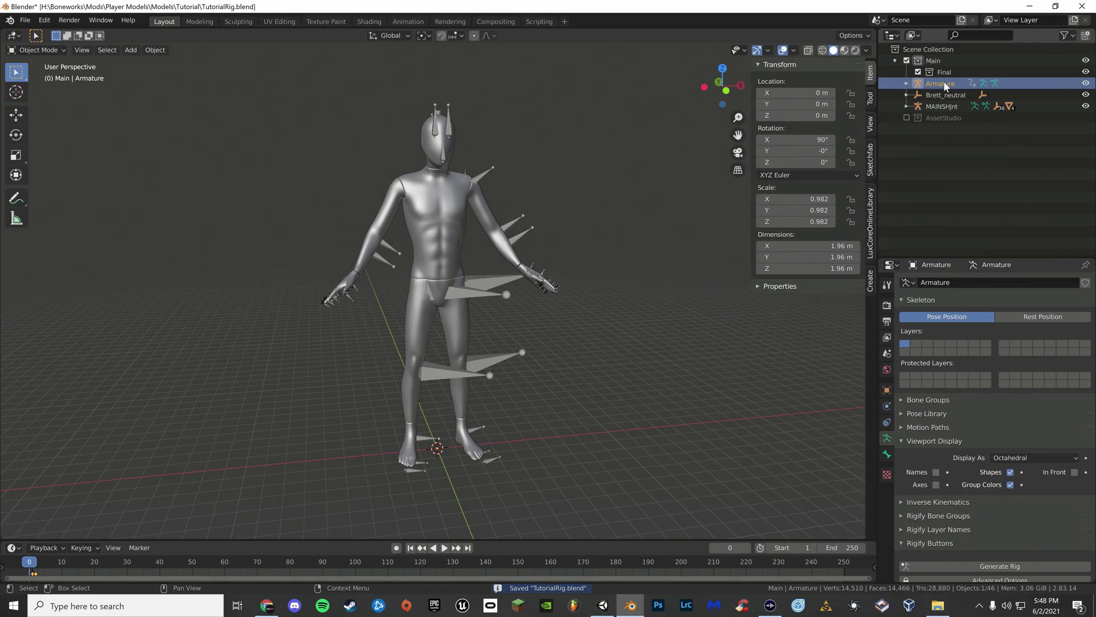
{"action": "key", "text": "x"}
{"action": "left_click", "coordinate": [678, 163]}
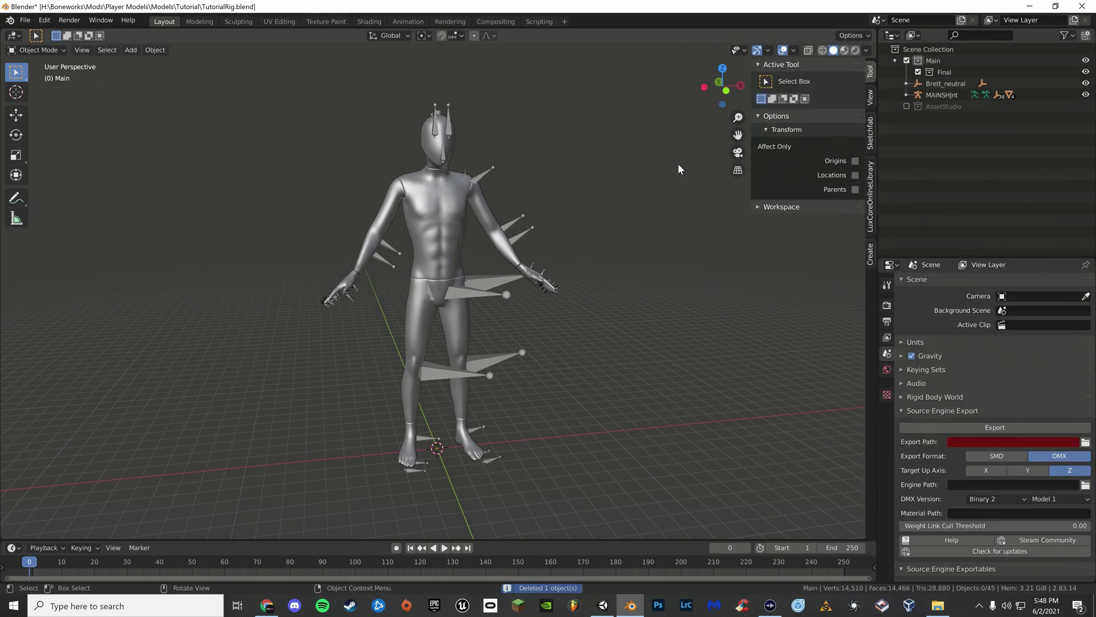
{"action": "key", "text": "ctrl+s"}
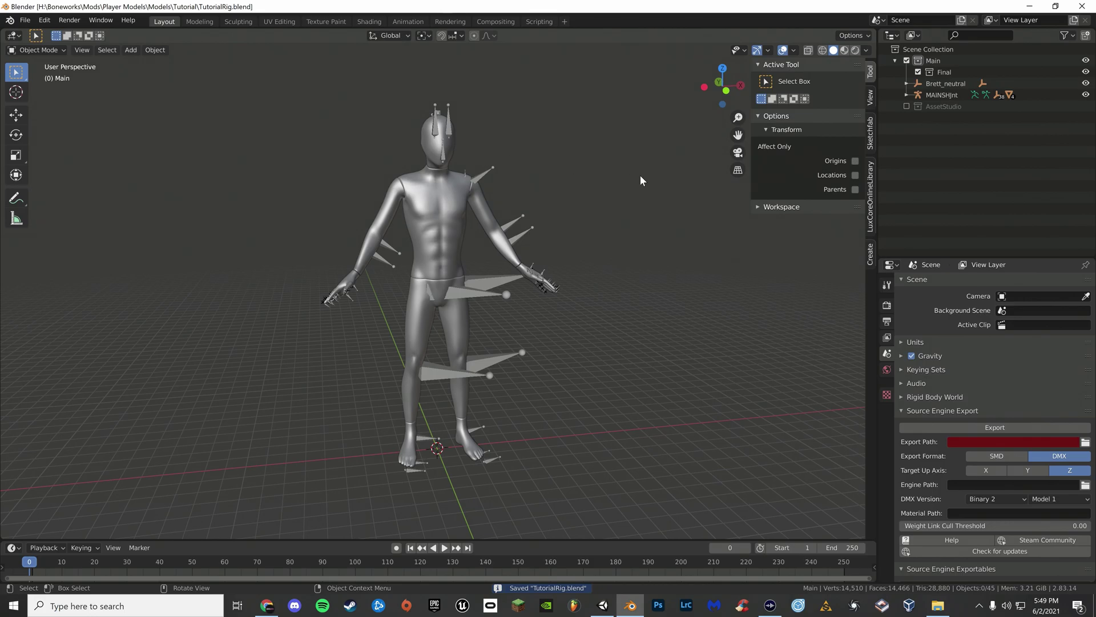
Export the scene as TutorialRig.fbx into the Tutorial models folder with Add Leaf Bones turned off.
{"action": "left_click", "coordinate": [26, 21]}
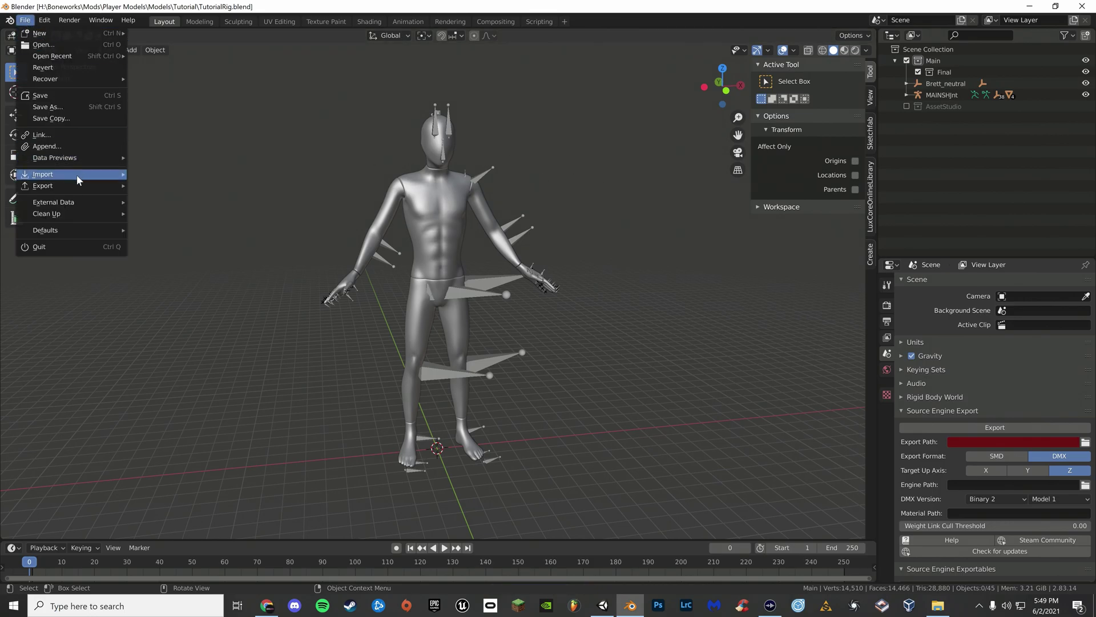
{"action": "mouse_move", "coordinate": [70, 183]}
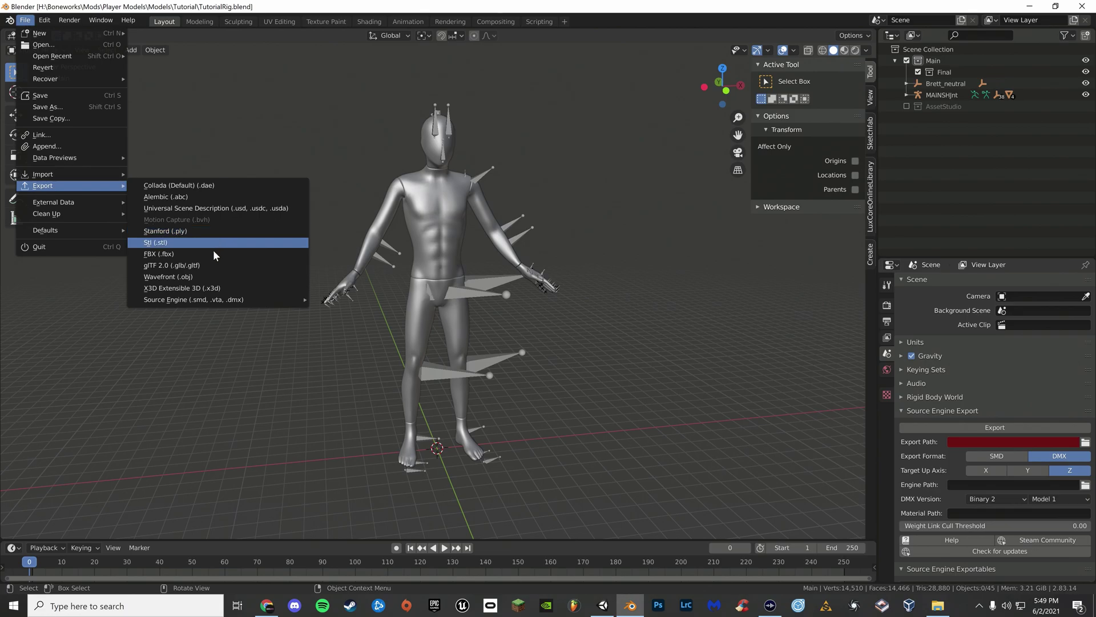
{"action": "left_click", "coordinate": [198, 255]}
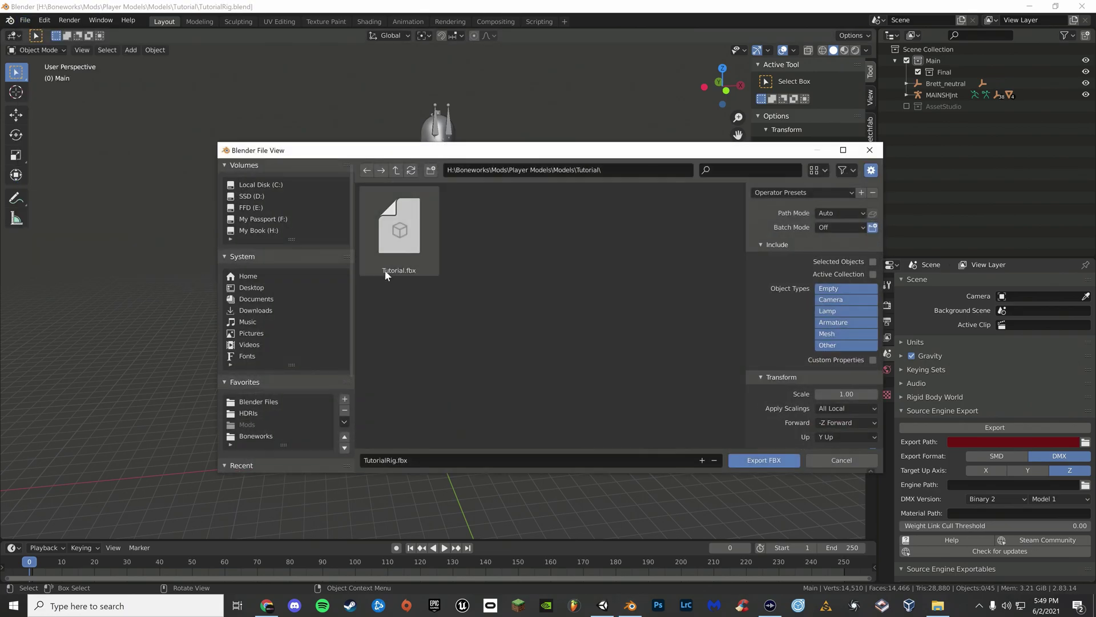
{"action": "scroll", "coordinate": [775, 334], "scroll_direction": "down", "scroll_amount": 3}
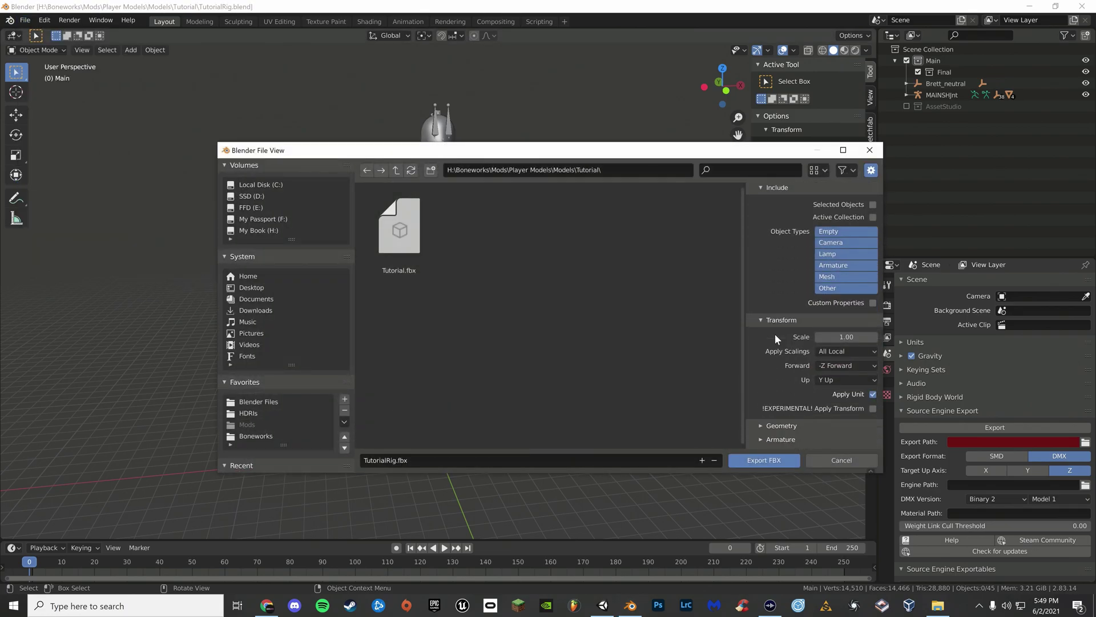
{"action": "left_click", "coordinate": [785, 427]}
{"action": "scroll", "coordinate": [782, 420], "scroll_direction": "down", "scroll_amount": 3}
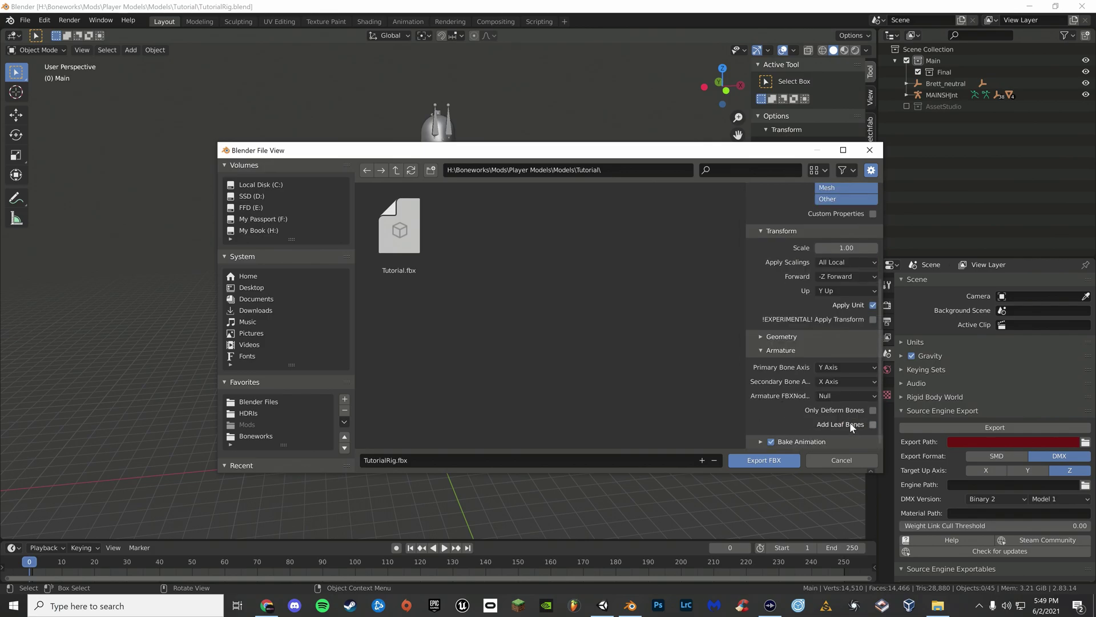
{"action": "left_click", "coordinate": [758, 461]}
{"action": "middle_click_drag", "start_coordinate": [587, 365], "coordinate": [667, 382]}
Switch to Unity and import TutorialRig.fbx from the Tutorial folder in File Explorer into Assets/Tutorial.
{"action": "left_click", "coordinate": [604, 604]}
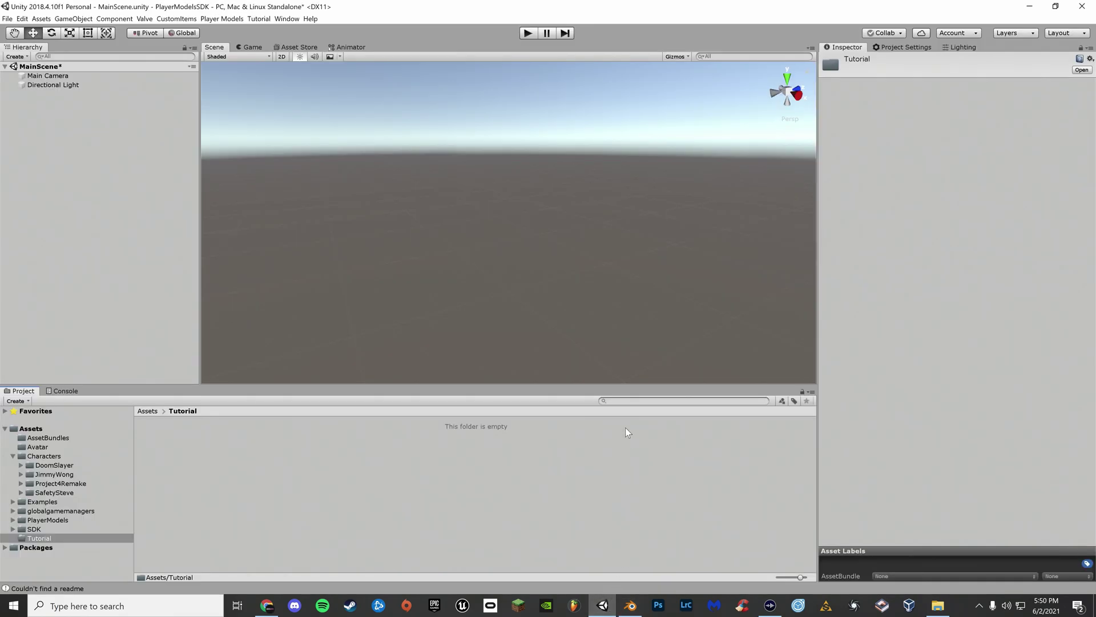
{"action": "key", "text": "alt+Tab"}
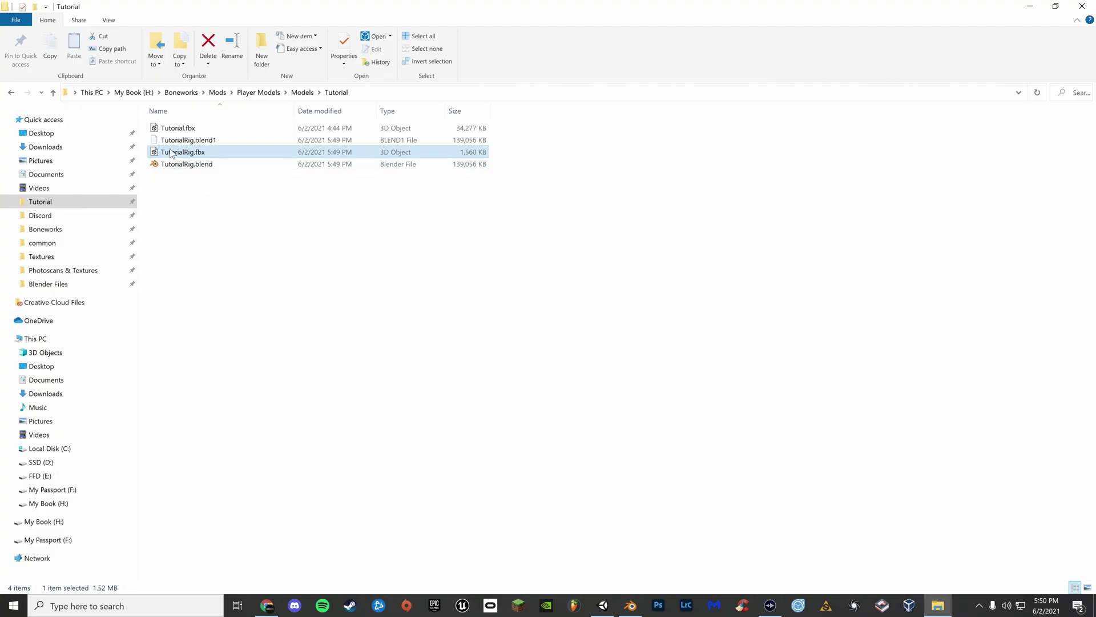
{"action": "left_click_drag", "start_coordinate": [167, 154], "coordinate": [465, 494]}
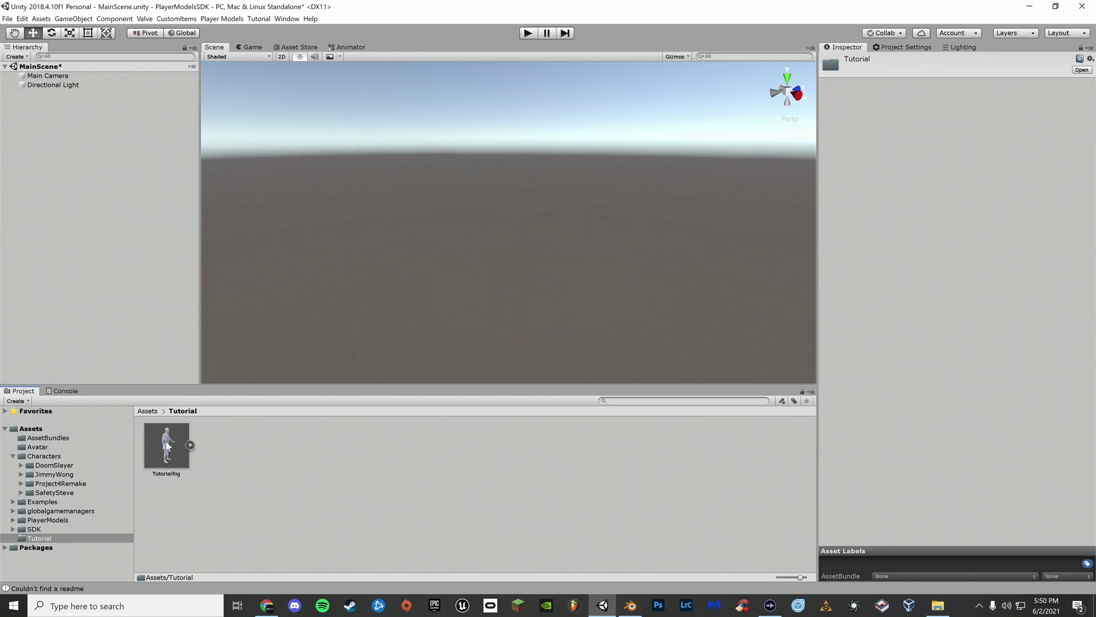
Set the TutorialRig model's material location to Use External Materials (Legacy), apply it, and select the extracted Materials folder.
{"action": "left_click", "coordinate": [167, 445]}
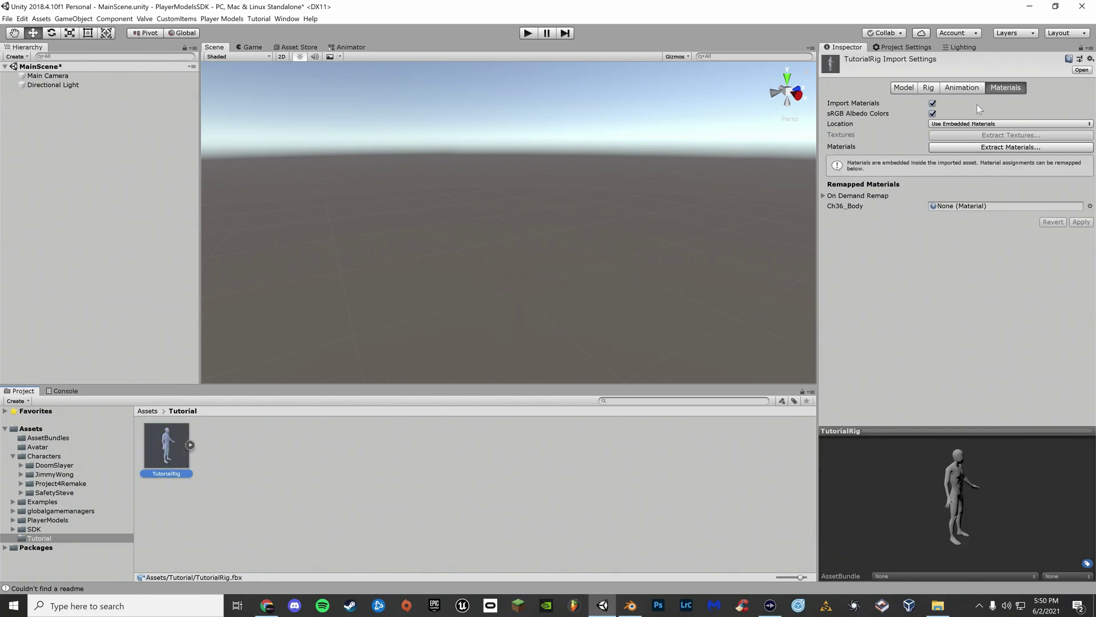
{"action": "left_click", "coordinate": [977, 124]}
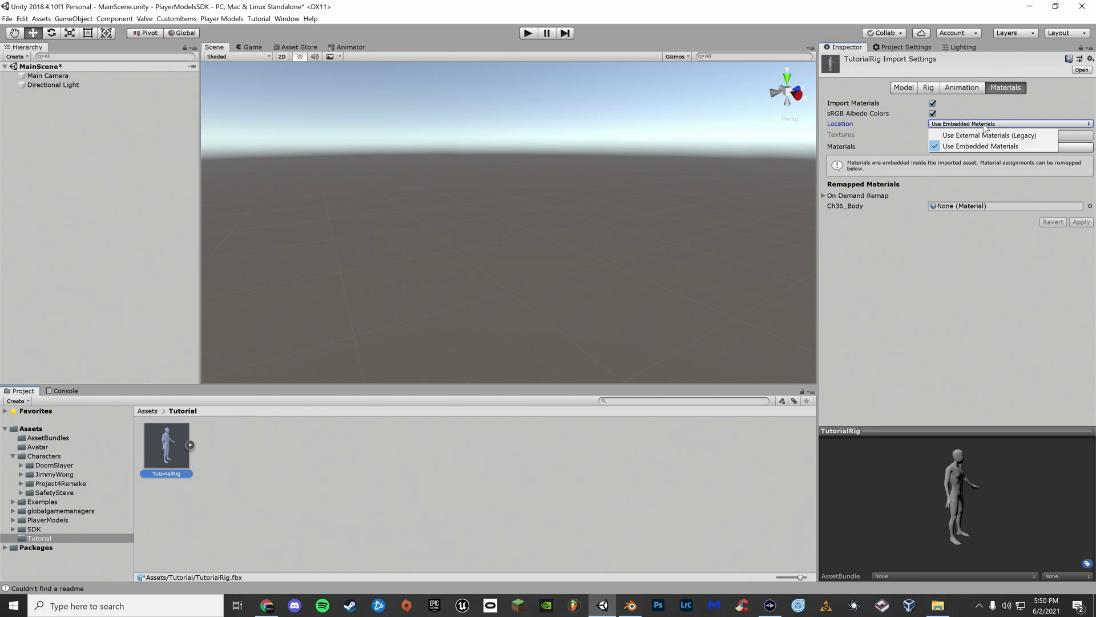
{"action": "left_click", "coordinate": [982, 136]}
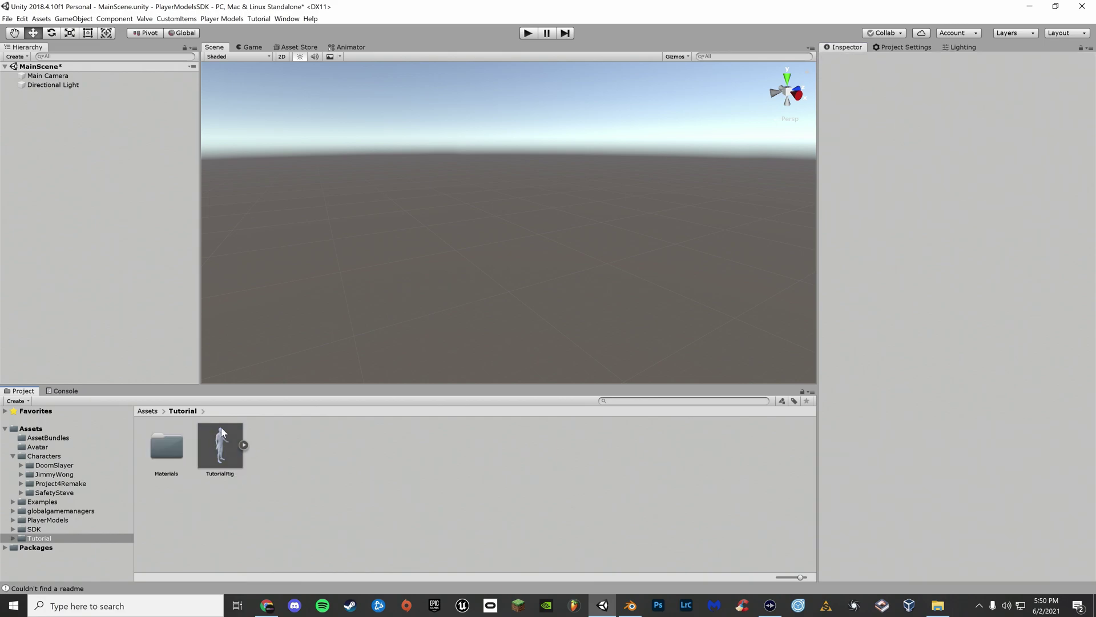
{"action": "left_click", "coordinate": [164, 457]}
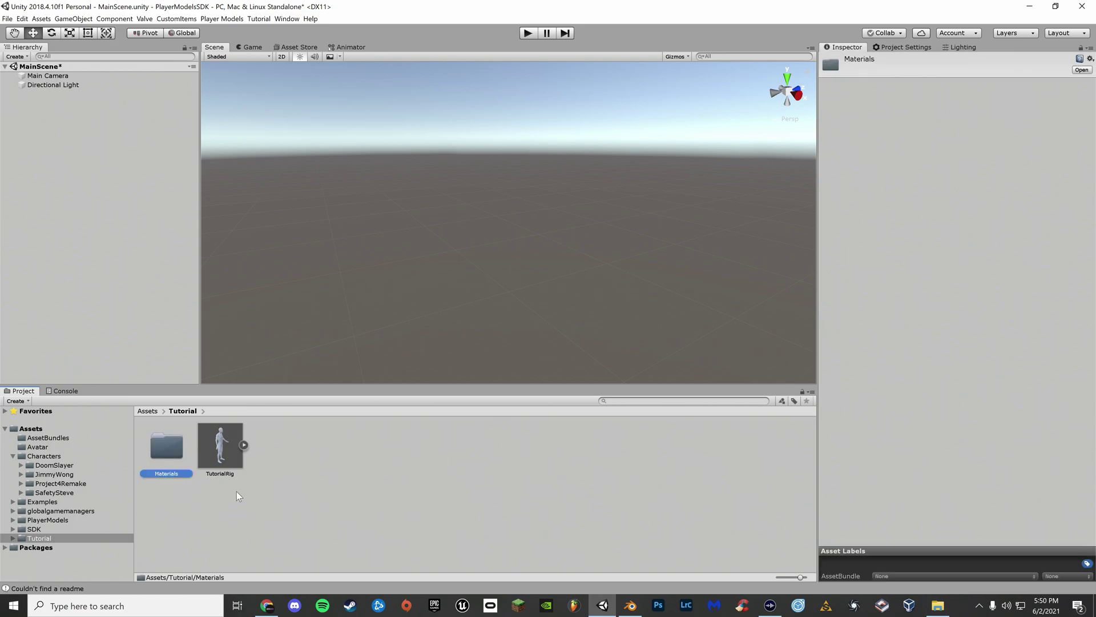
Add the TutorialRig model to the scene and unpack its prefab completely.
{"action": "left_click_drag", "start_coordinate": [225, 452], "coordinate": [57, 97]}
{"action": "right_click", "coordinate": [56, 95]}
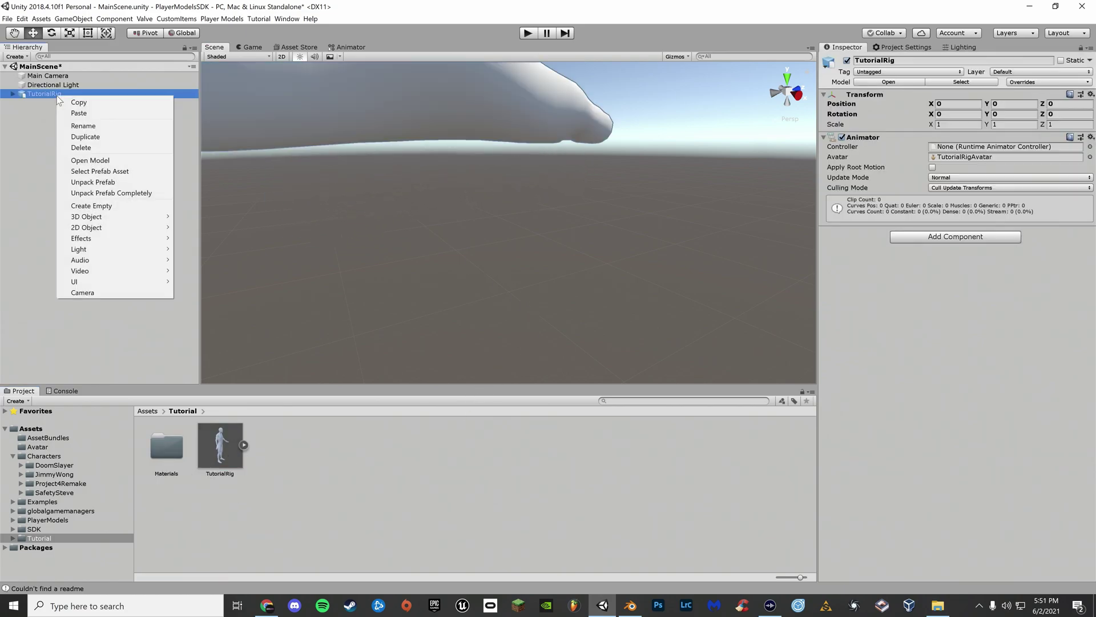
{"action": "left_click", "coordinate": [131, 195]}
Set TutorialRig's scale to 0.01 on the X, Y and Z axes.
{"action": "left_click", "coordinate": [949, 113]}
{"action": "type", "text": "0.0"}
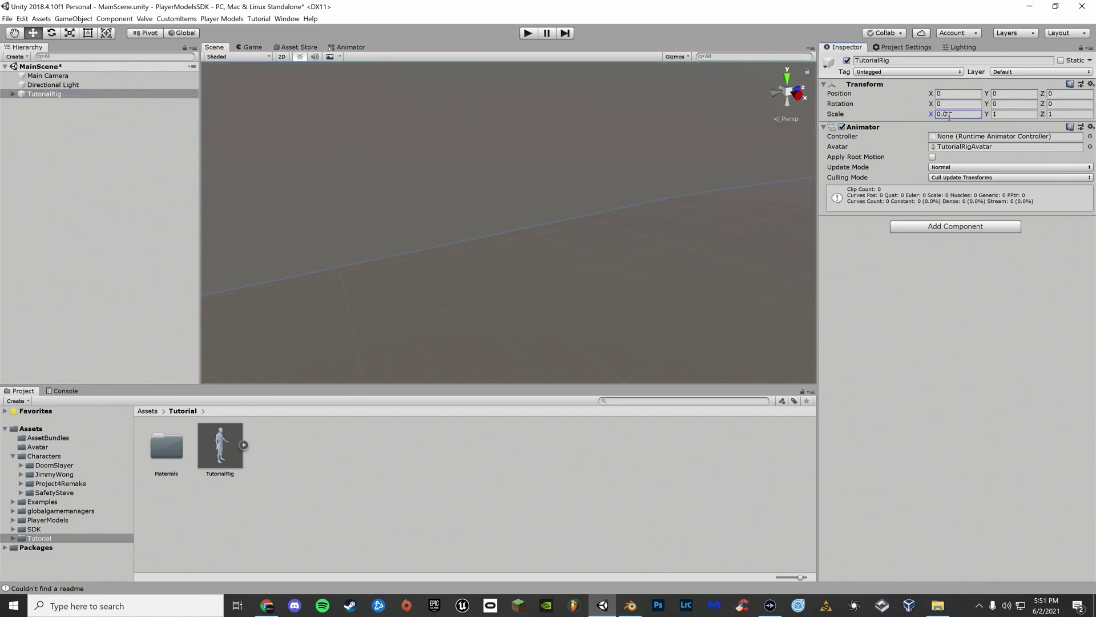
{"action": "left_click", "coordinate": [1002, 114]}
{"action": "type", "text": ".01"}
{"action": "left_click", "coordinate": [1060, 114]}
{"action": "type", "text": "0.01"}
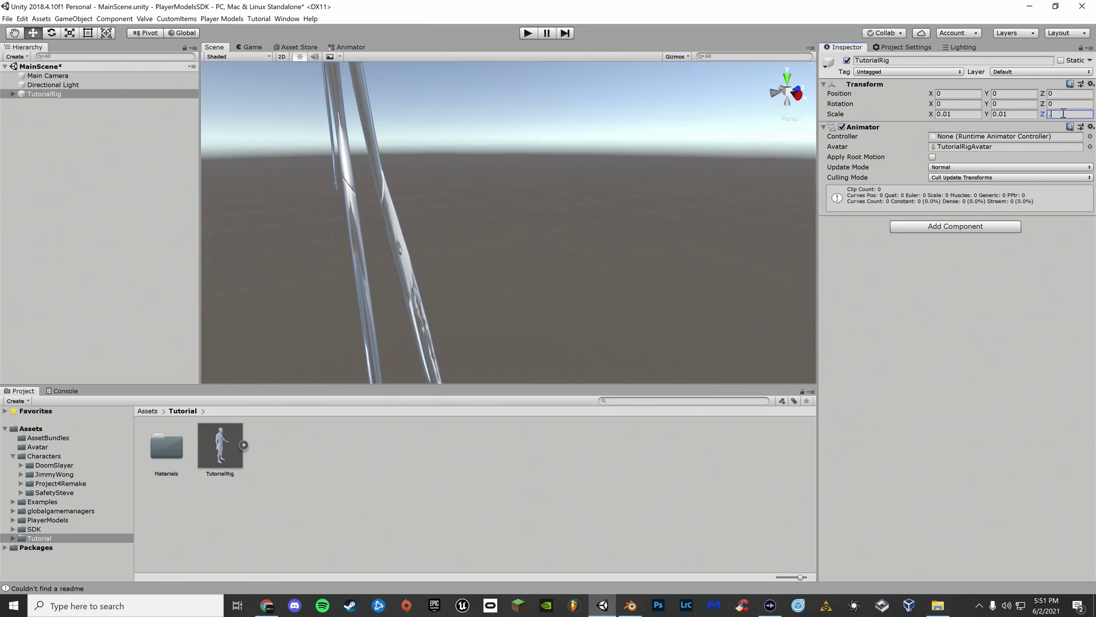
Assign the Brett@neutral avatar from Assets/Avatar to TutorialRig's Animator component.
{"action": "left_click", "coordinate": [291, 506]}
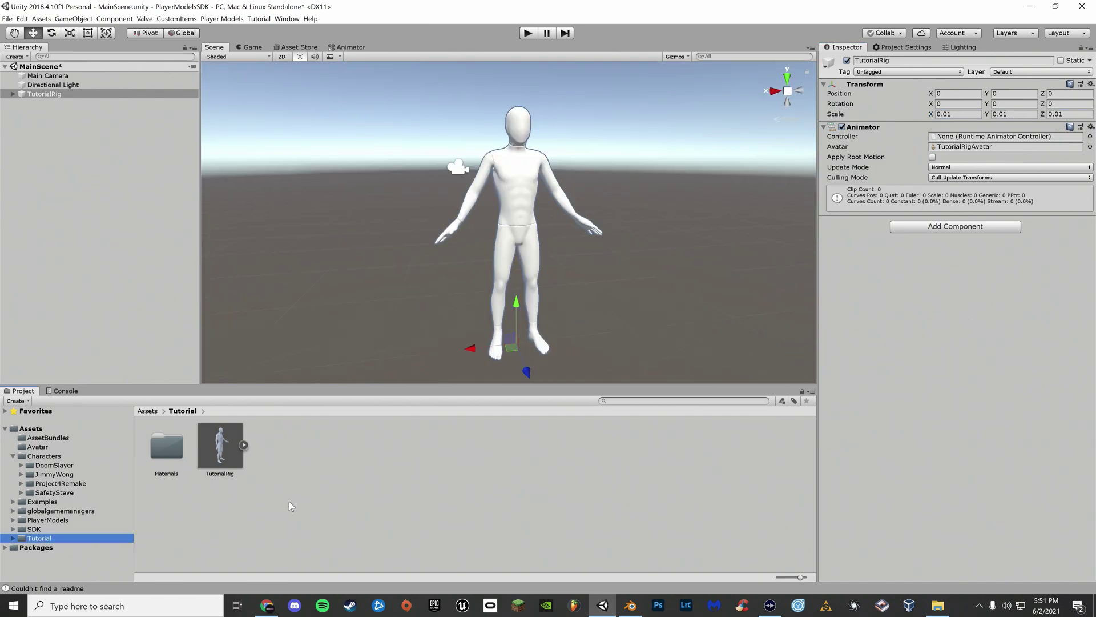
{"action": "left_click", "coordinate": [48, 447]}
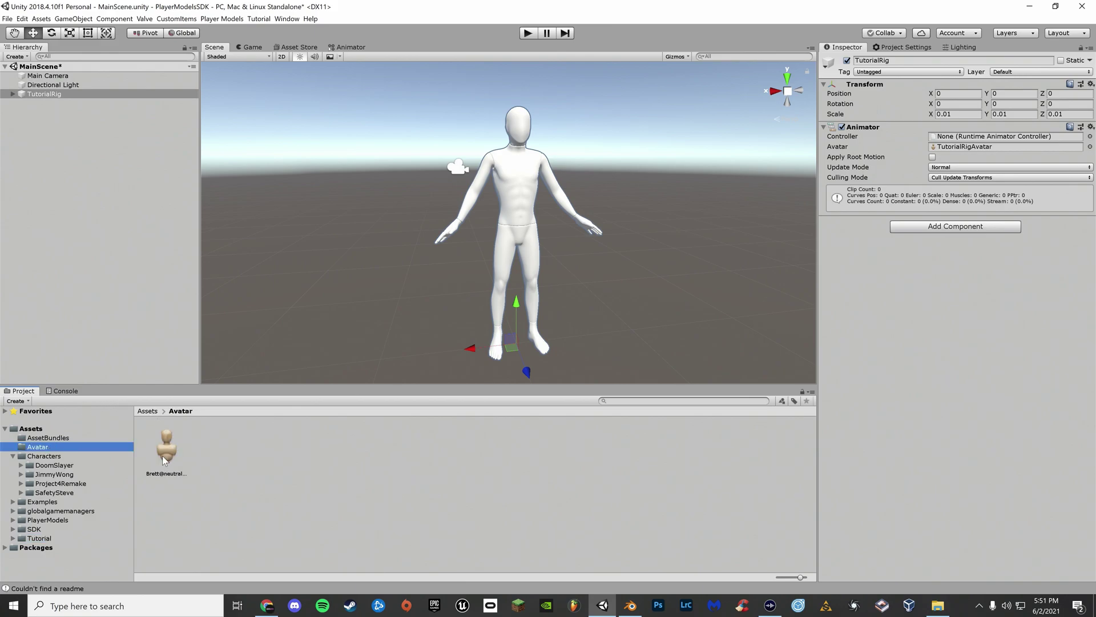
{"action": "left_click_drag", "start_coordinate": [165, 461], "coordinate": [946, 148]}
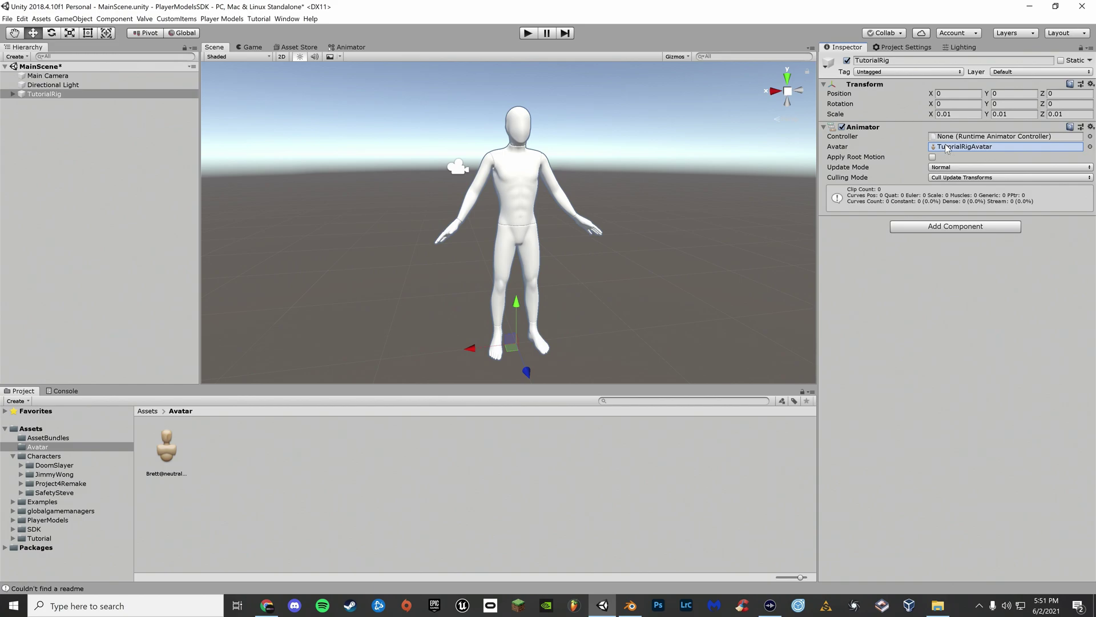
Move geoGrp out of Brett_neutral to the scene root and delete the emptied Brett_neutral object.
{"action": "left_click", "coordinate": [12, 94]}
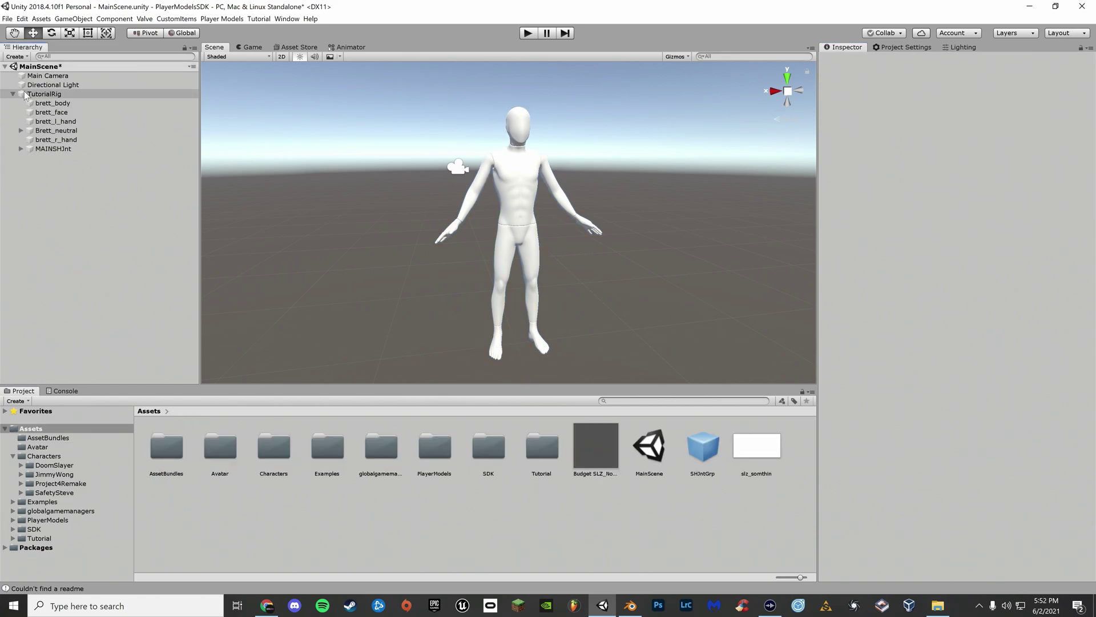
{"action": "left_click", "coordinate": [21, 131]}
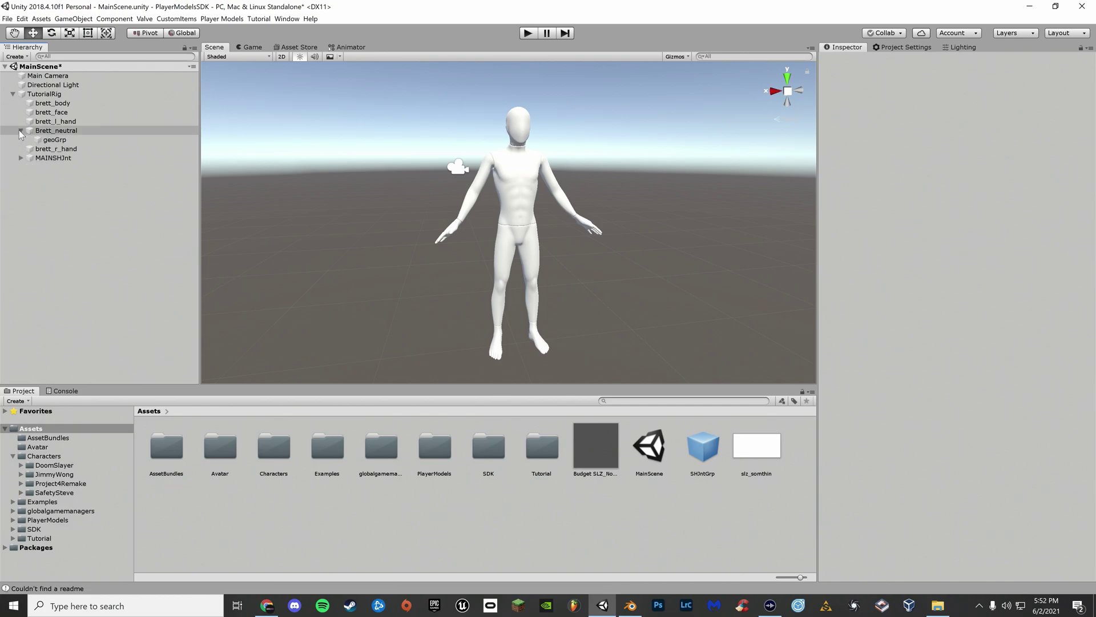
{"action": "left_click_drag", "start_coordinate": [74, 139], "coordinate": [98, 188]}
{"action": "left_click", "coordinate": [146, 130]}
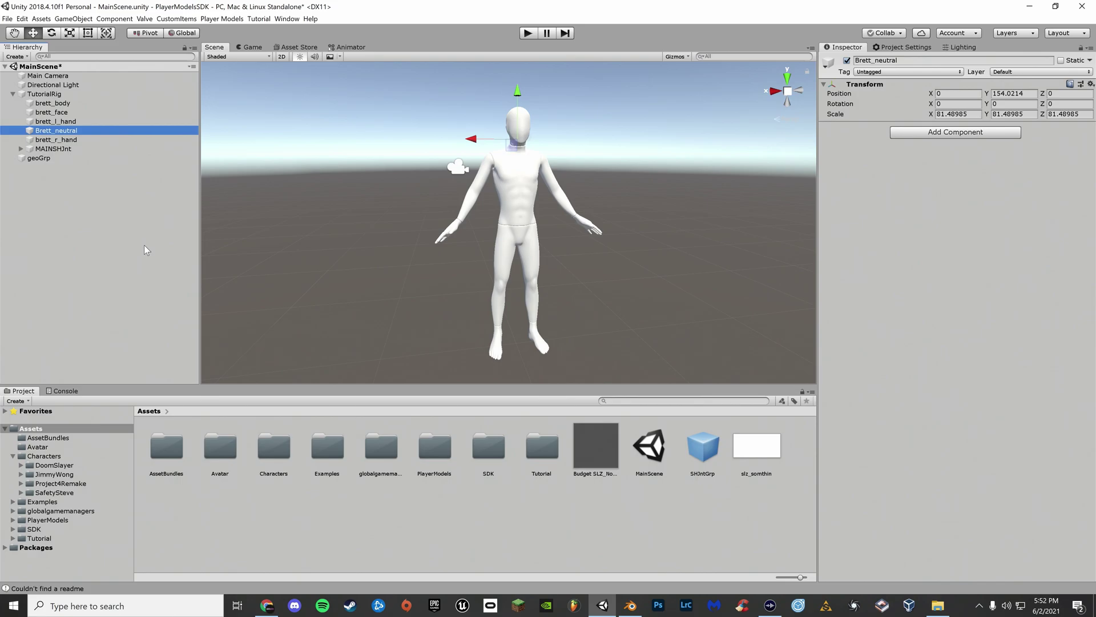
{"action": "key", "text": "Delete"}
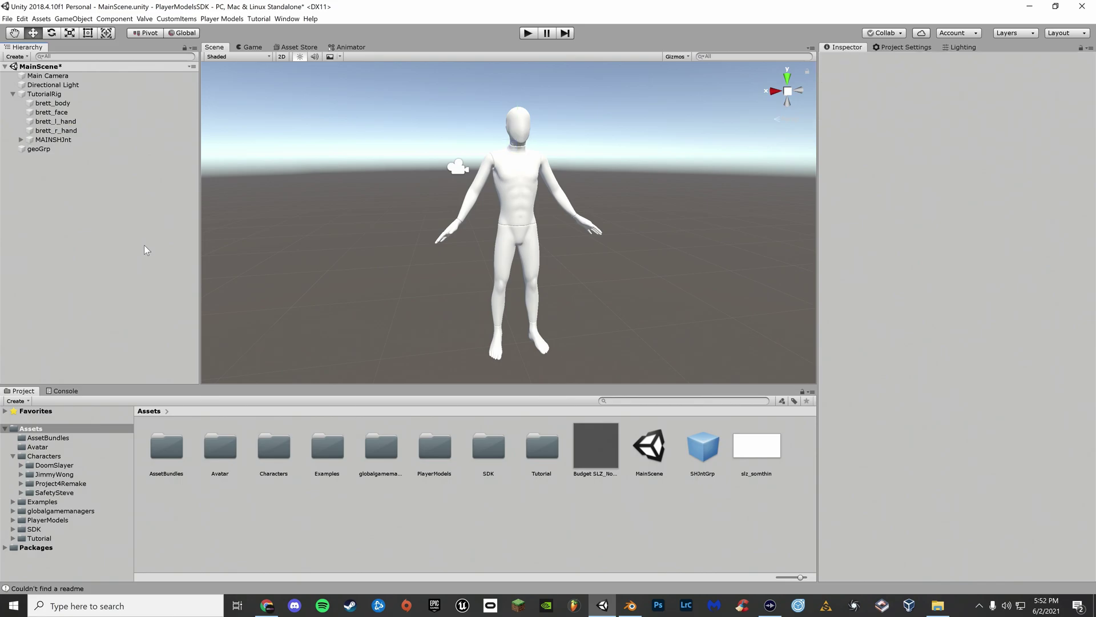
Move brett_body, brett_face, brett_l_hand and brett_r_hand into geoGrp and turn on Update When Offscreen for all four meshes.
{"action": "left_click", "coordinate": [77, 101]}
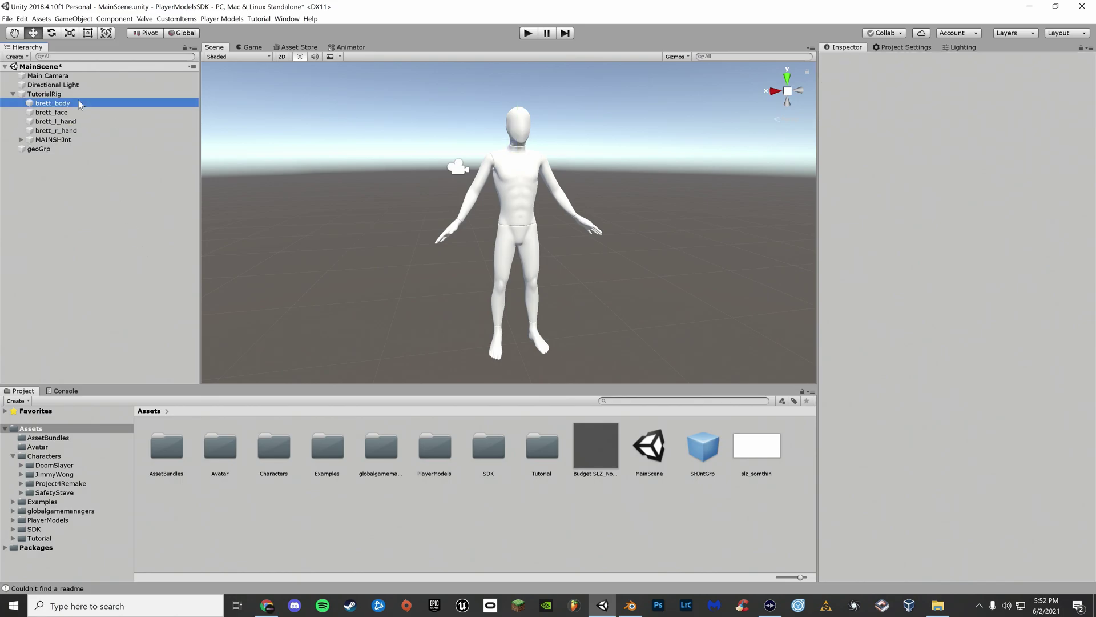
{"action": "left_click", "coordinate": [81, 131], "text": "shift"}
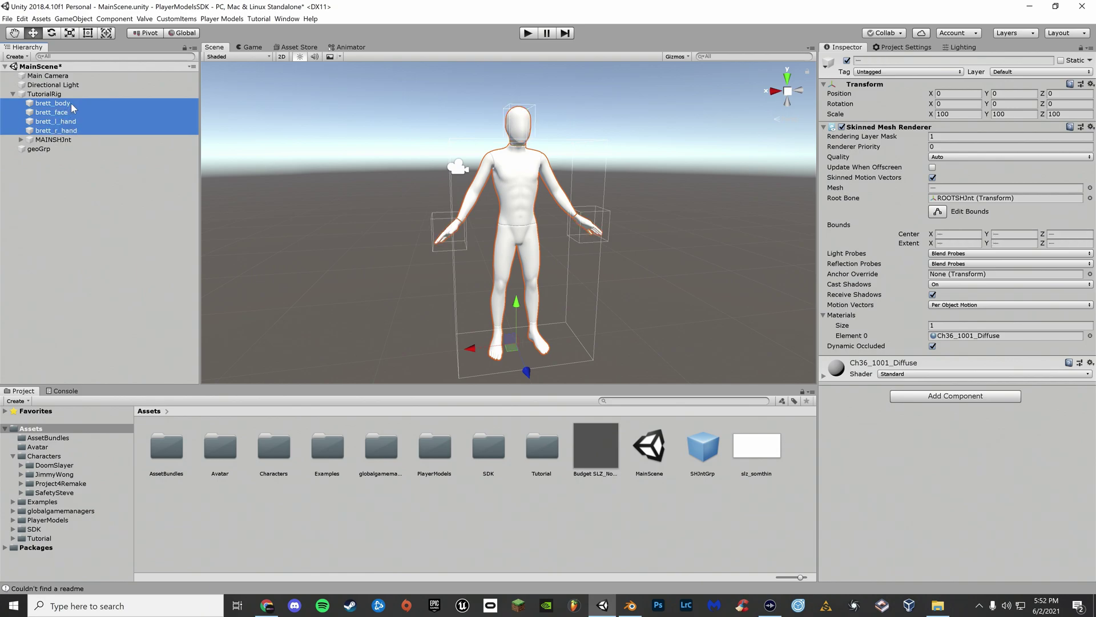
{"action": "left_click_drag", "start_coordinate": [72, 107], "coordinate": [43, 151]}
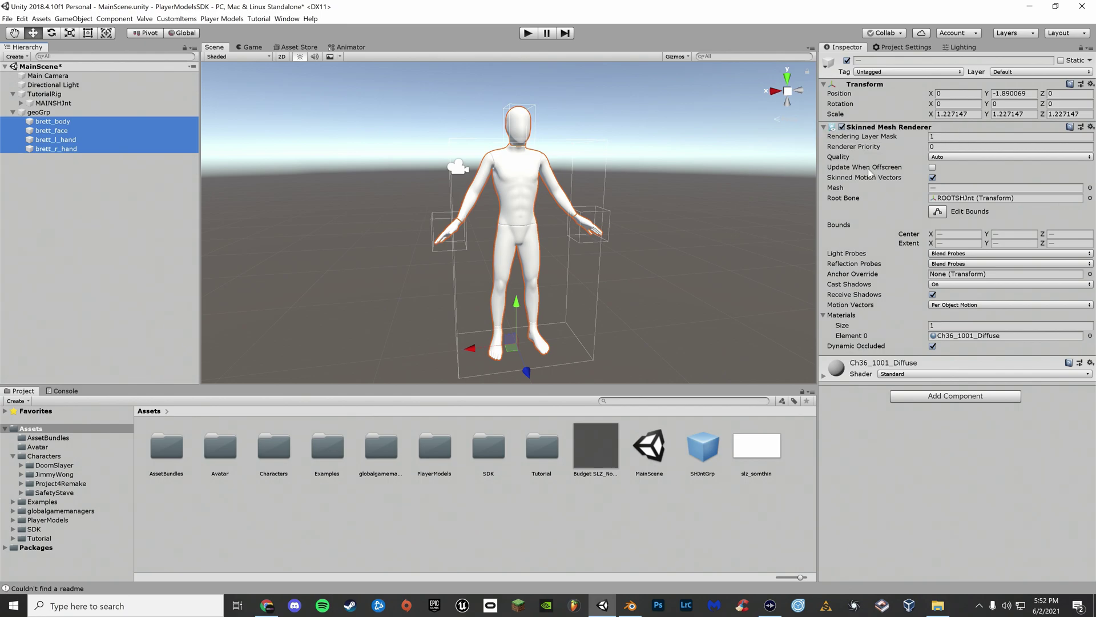
{"action": "left_click", "coordinate": [933, 167]}
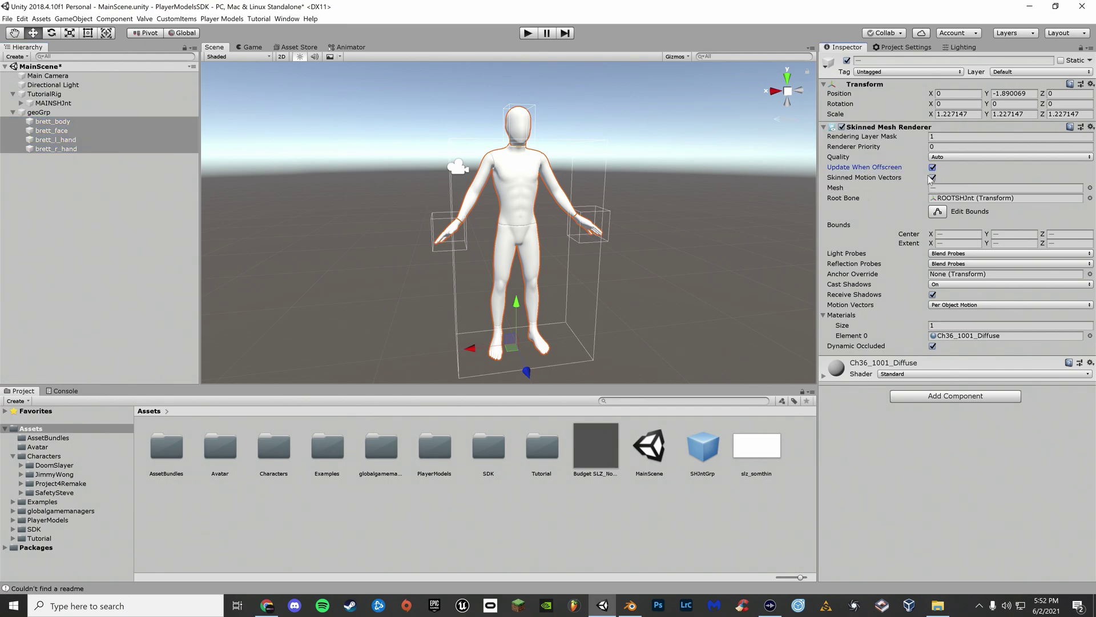
{"action": "left_click", "coordinate": [932, 346]}
{"action": "left_click", "coordinate": [932, 346]}
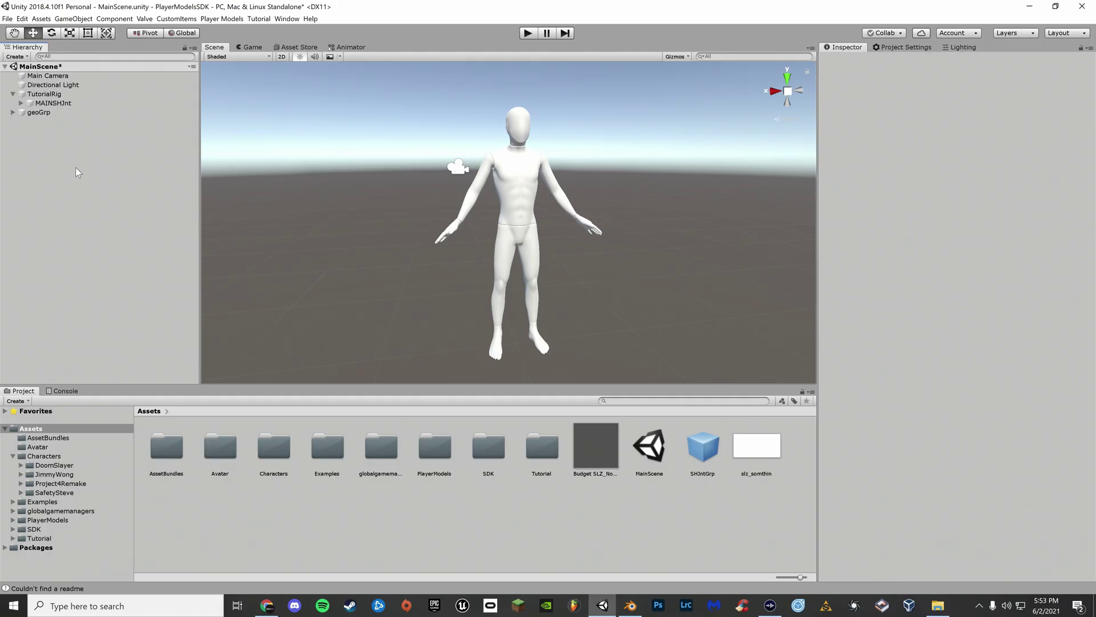
Create an empty object at the scene root and name it SHJntGrp.
{"action": "right_click", "coordinate": [75, 167]}
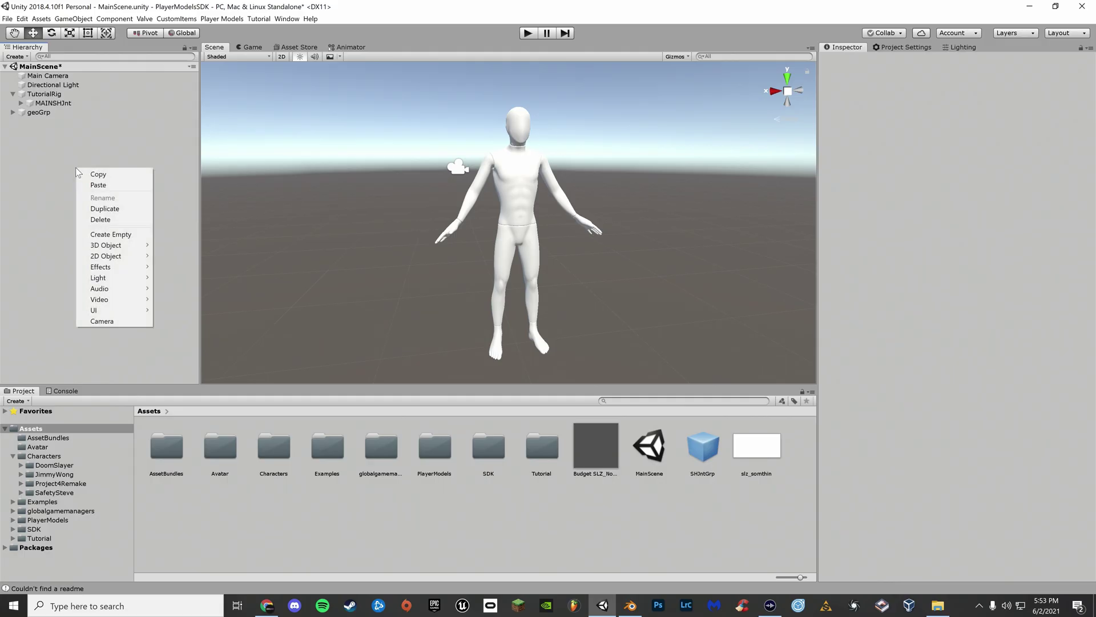
{"action": "left_click", "coordinate": [130, 235]}
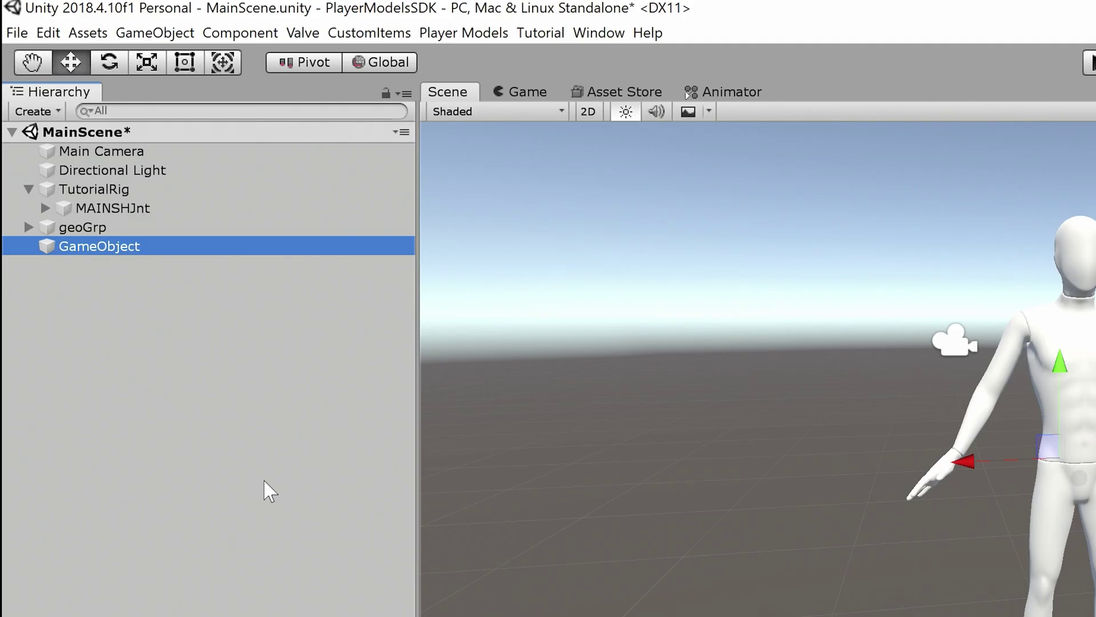
{"action": "key", "text": "F2"}
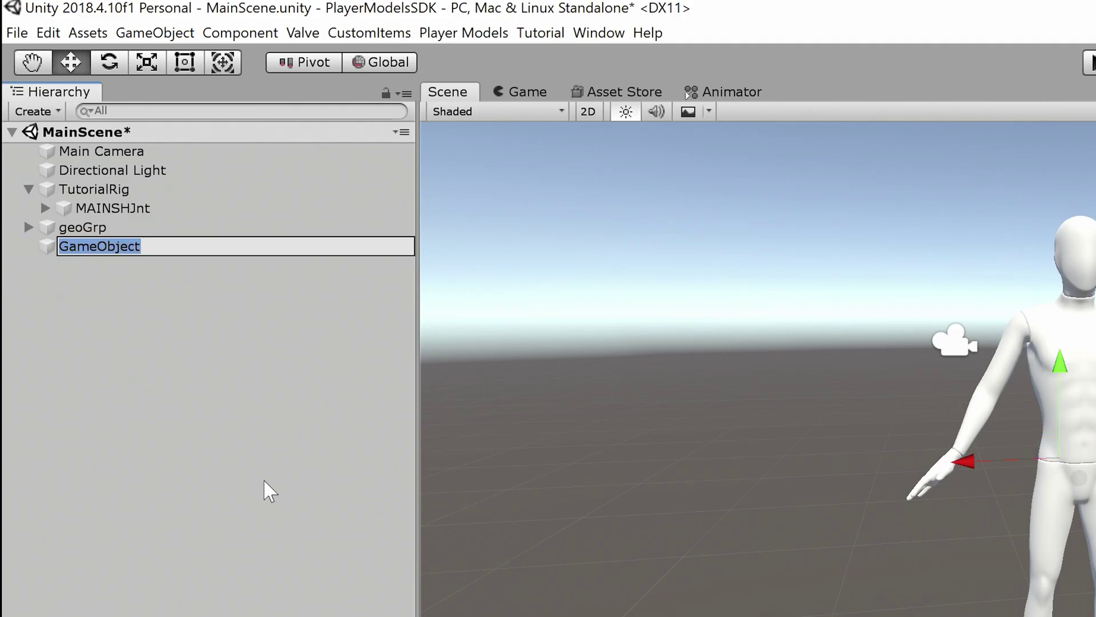
{"action": "type", "text": "SH"}
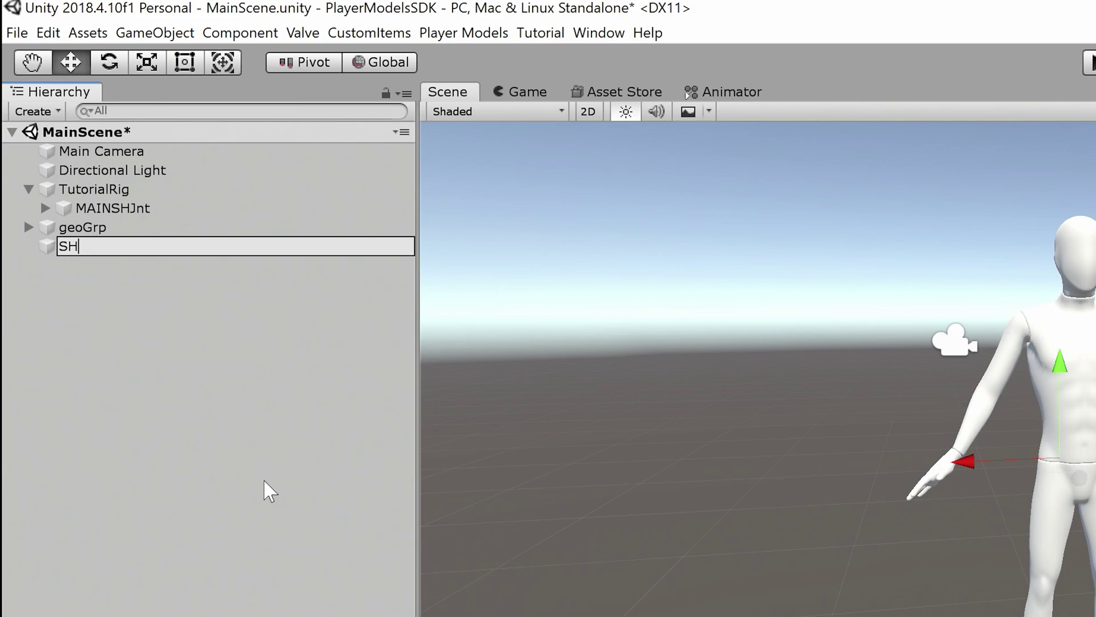
{"action": "type", "text": "JntGrp"}
{"action": "key", "text": "Return"}
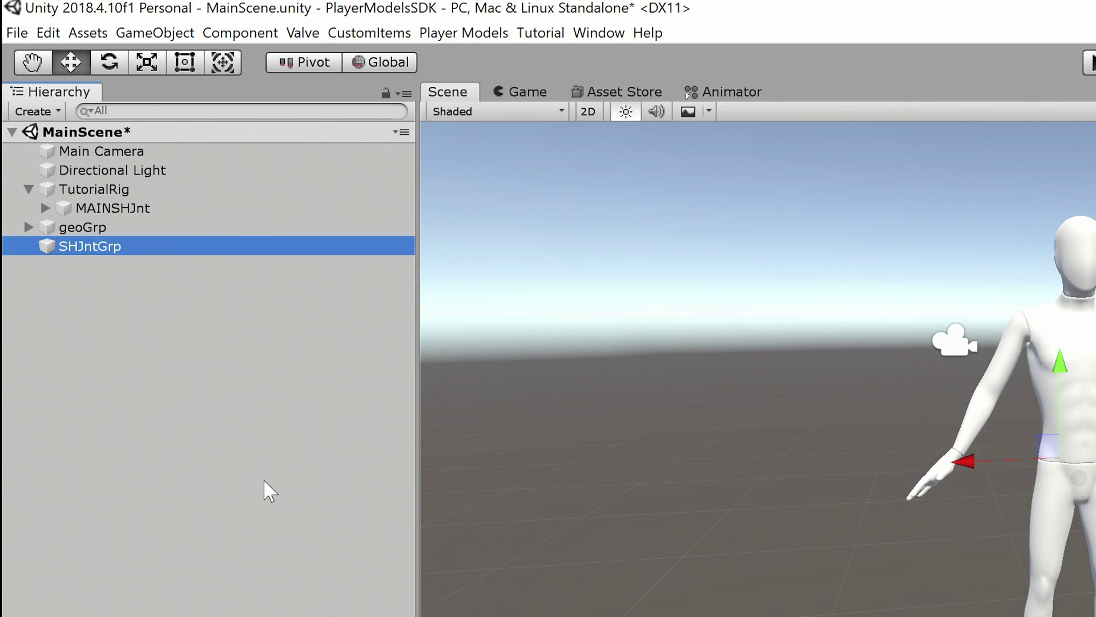
Parent MAINSHJnt under SHJntGrp and nest SHJntGrp and geoGrp inside TutorialRig.
{"action": "left_click", "coordinate": [97, 212]}
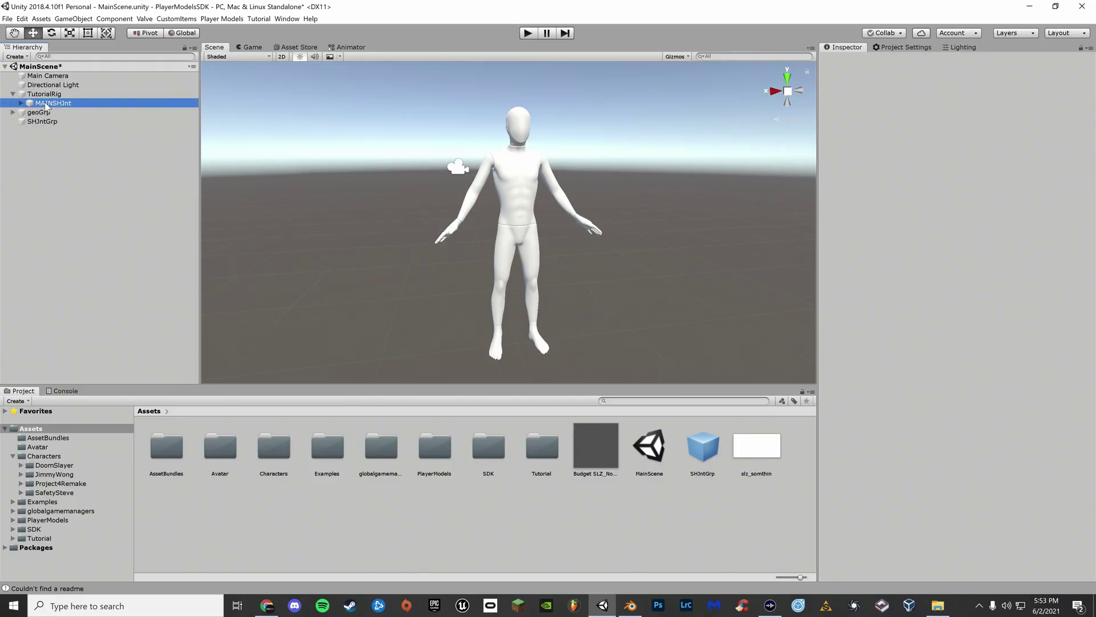
{"action": "mouse_move", "coordinate": [46, 105]}
{"action": "left_mouse_down"}
{"action": "mouse_move", "coordinate": [59, 122]}
{"action": "mouse_move", "coordinate": [53, 98]}
{"action": "left_mouse_up"}
{"action": "left_click_drag", "start_coordinate": [53, 98], "coordinate": [53, 94]}
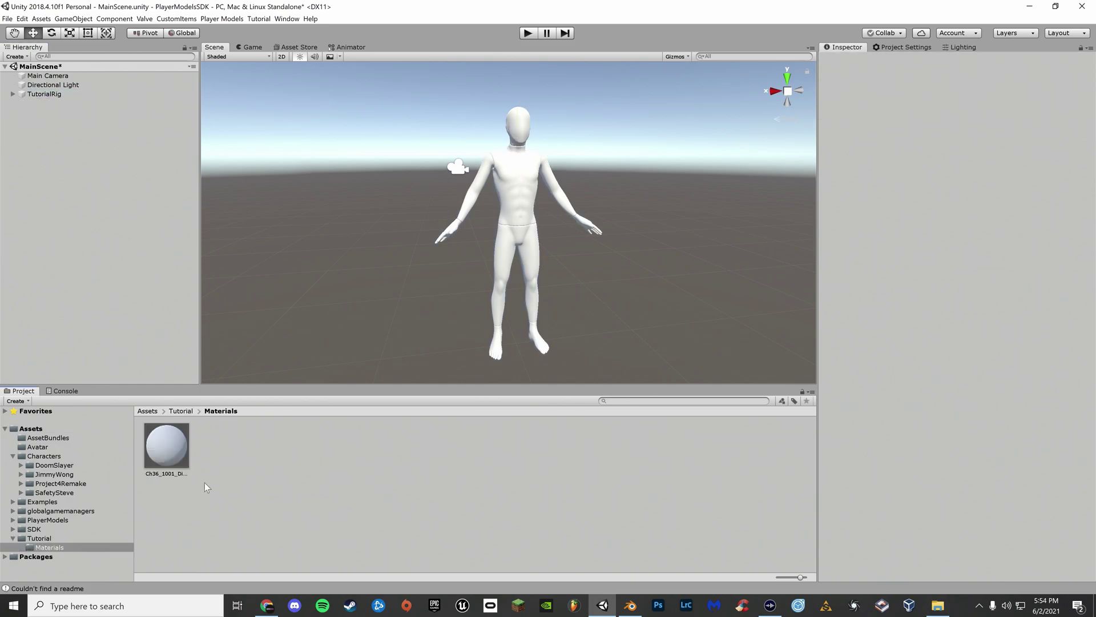
Switch the Ch36_1001_Diffuse material to the Valve/vr_standard shader and lower Fresnel Exponent and Fresnel Falloff Scalar to their minimum.
{"action": "left_click", "coordinate": [167, 454]}
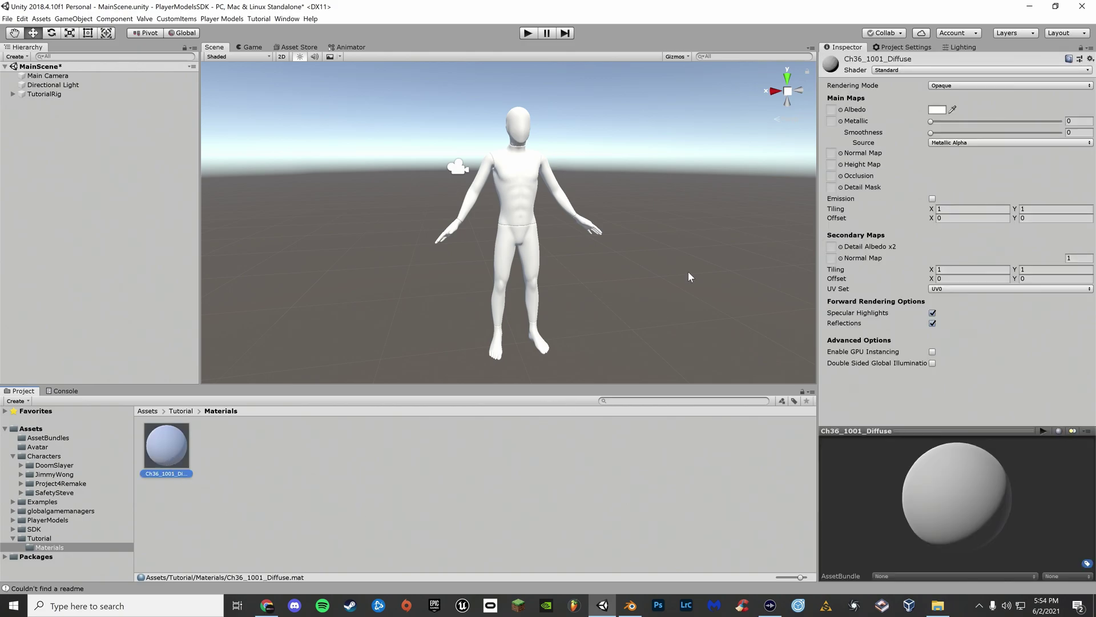
{"action": "left_click", "coordinate": [883, 69]}
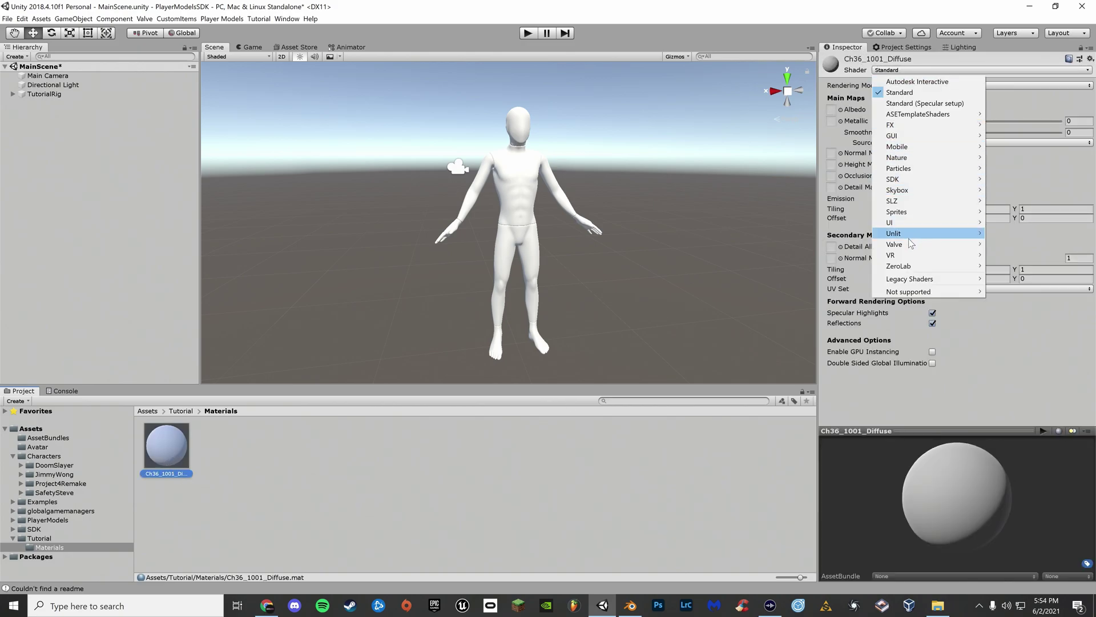
{"action": "mouse_move", "coordinate": [907, 245]}
{"action": "left_click", "coordinate": [1016, 277]}
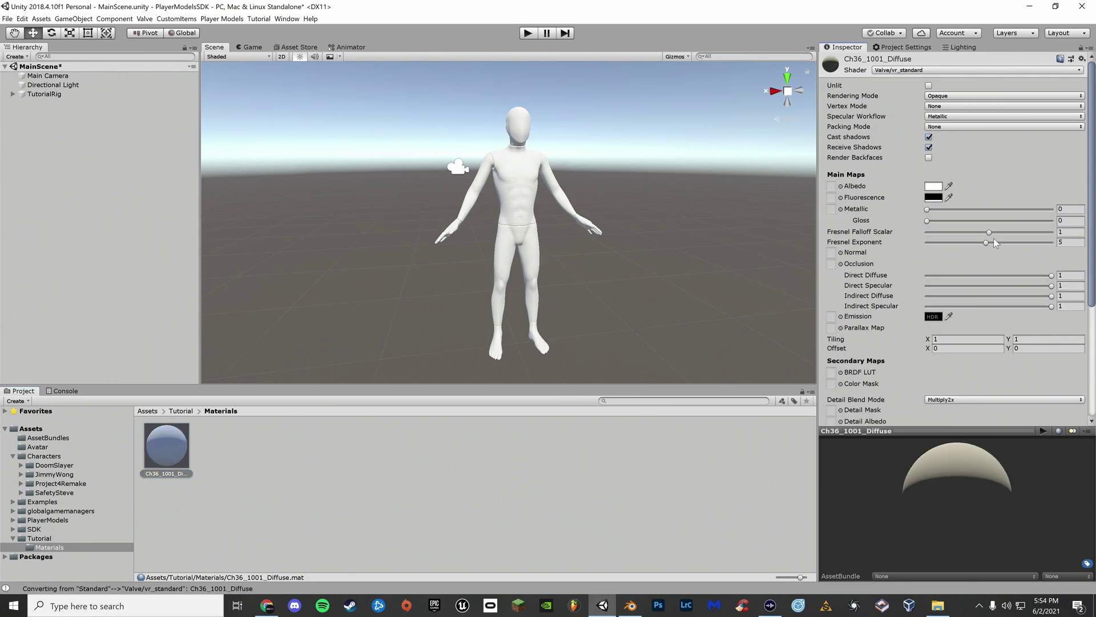
{"action": "left_click_drag", "start_coordinate": [989, 245], "coordinate": [874, 248]}
{"action": "left_click_drag", "start_coordinate": [957, 231], "coordinate": [921, 234]}
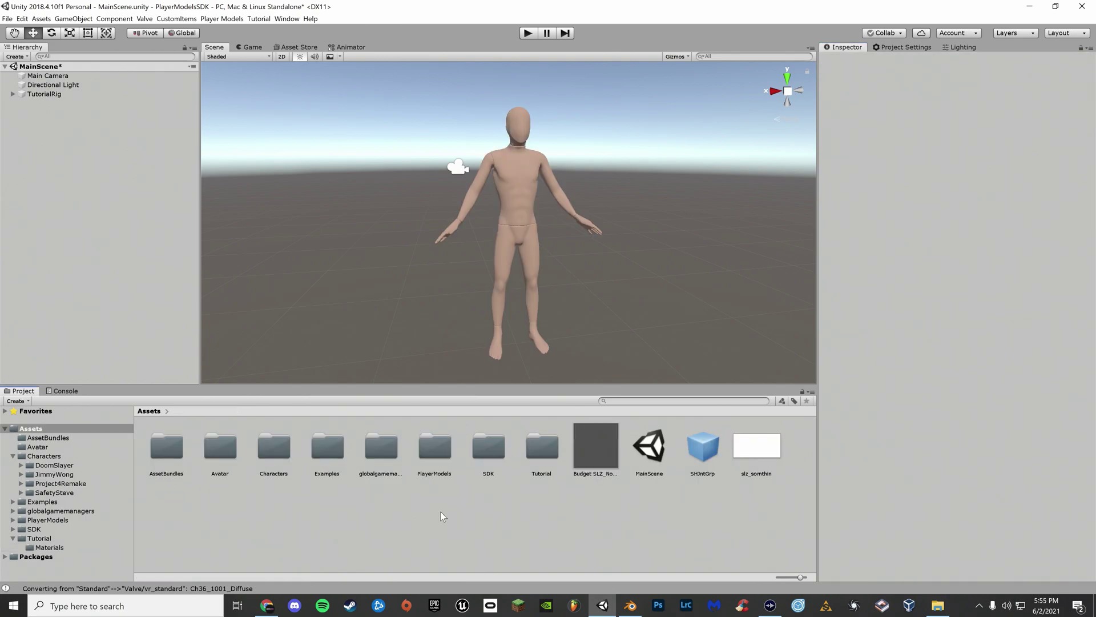
Save TutorialRig as a prefab in Assets/PlayerModels and export it as a skin to the Downloads folder.
{"action": "double_click", "coordinate": [435, 451]}
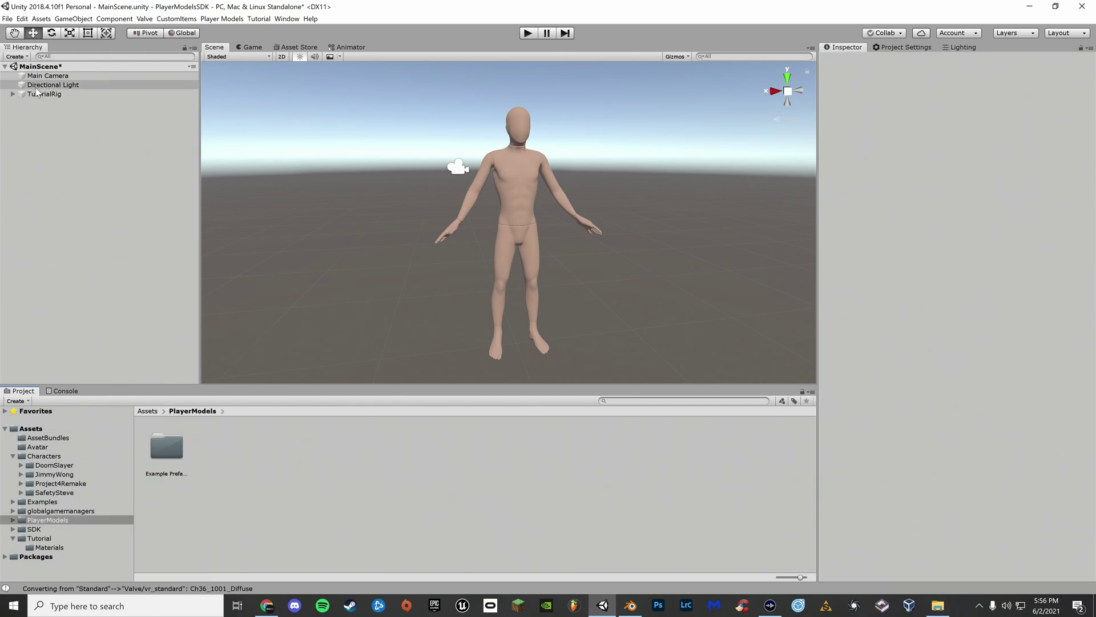
{"action": "left_click_drag", "start_coordinate": [33, 95], "coordinate": [286, 497]}
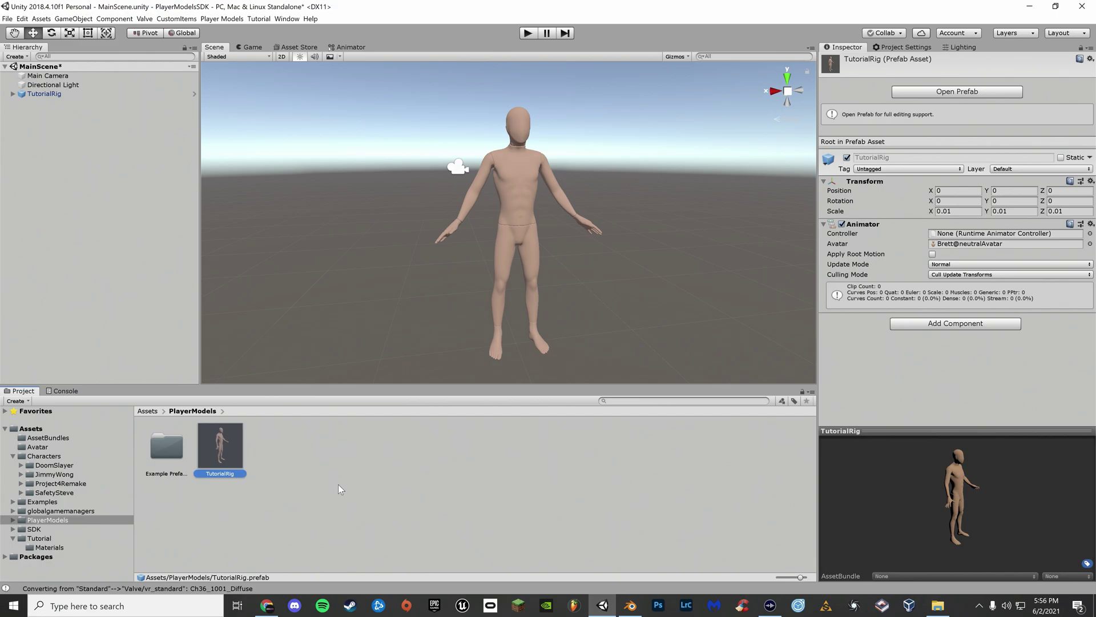
{"action": "left_click", "coordinate": [220, 20]}
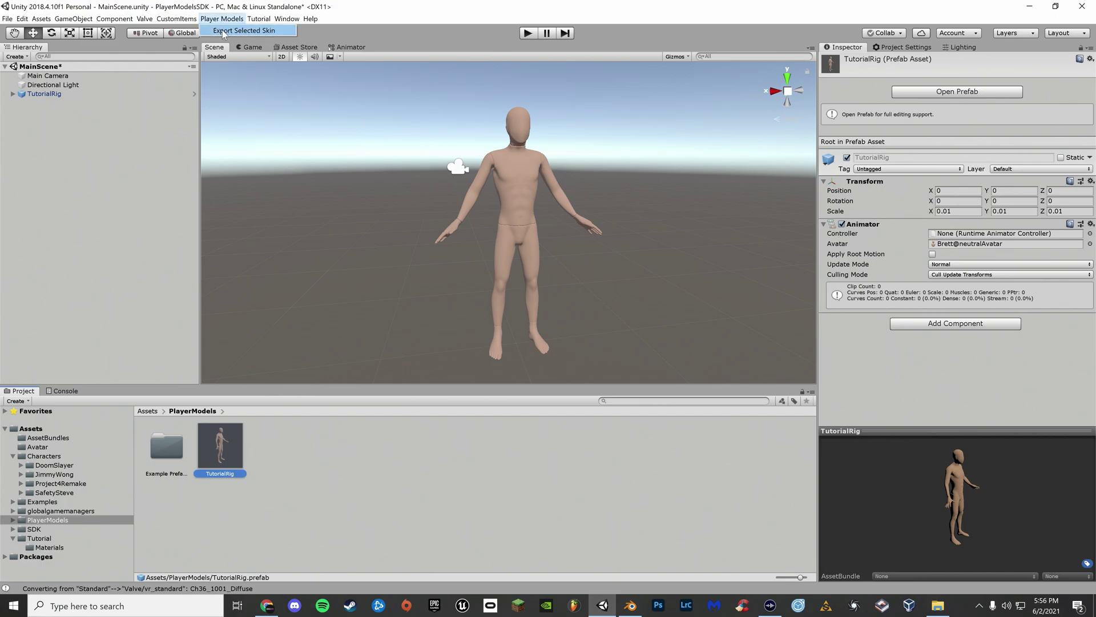
{"action": "left_click", "coordinate": [223, 31]}
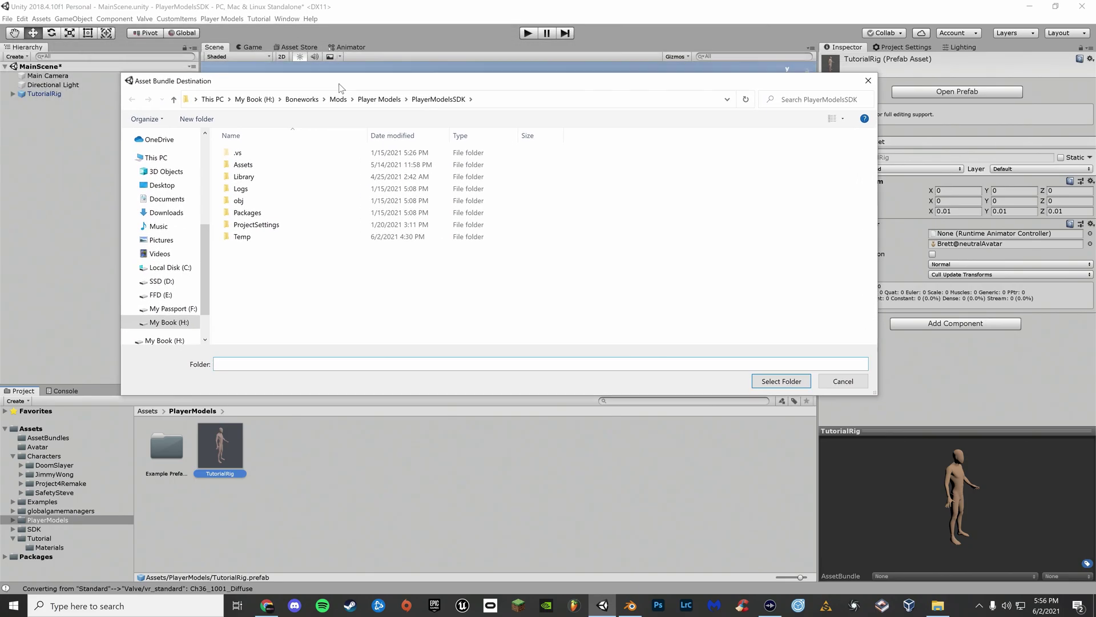
{"action": "left_click", "coordinate": [166, 220]}
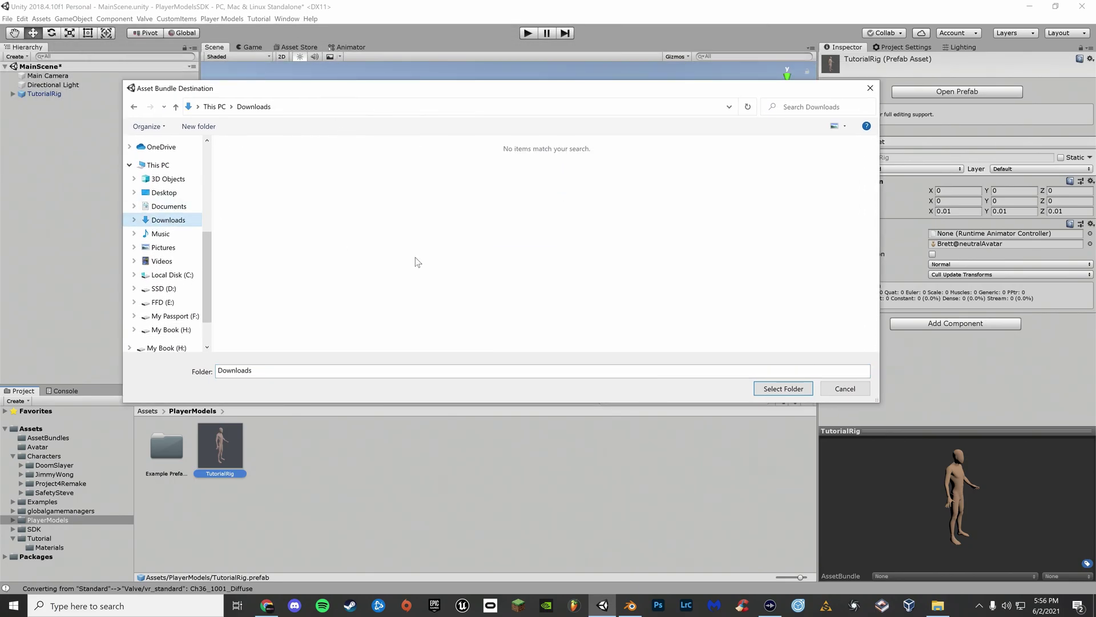
{"action": "left_click", "coordinate": [783, 389]}
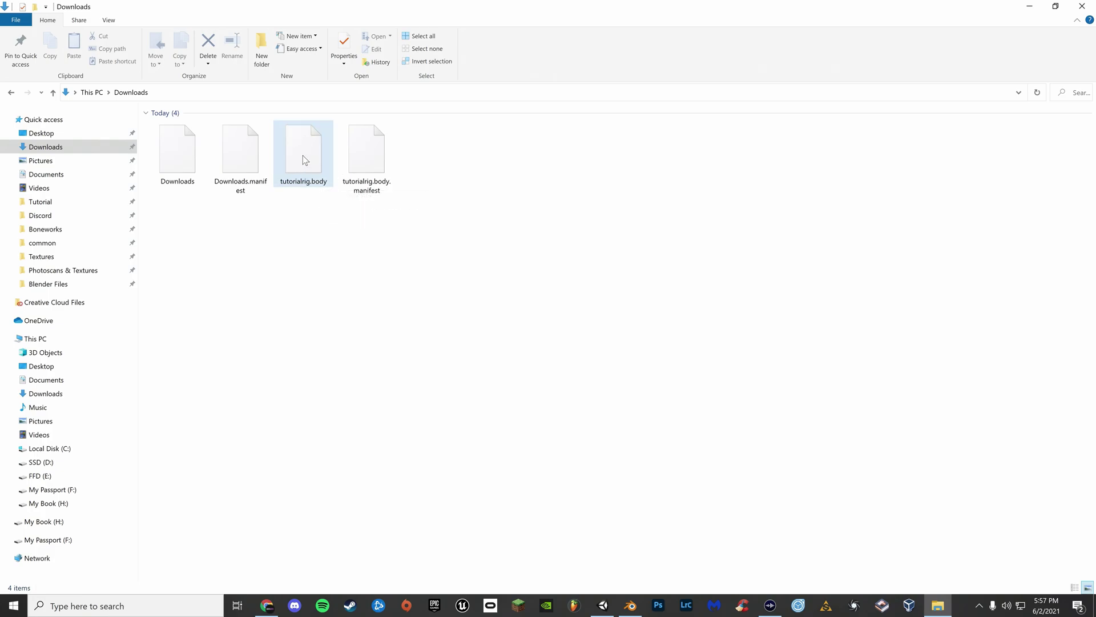
In File Explorer, copy tutorialrig.body from Downloads into the BONEWORKS game's UserData/PlayerModels folder.
{"action": "right_click", "coordinate": [309, 160]}
{"action": "left_click", "coordinate": [360, 331]}
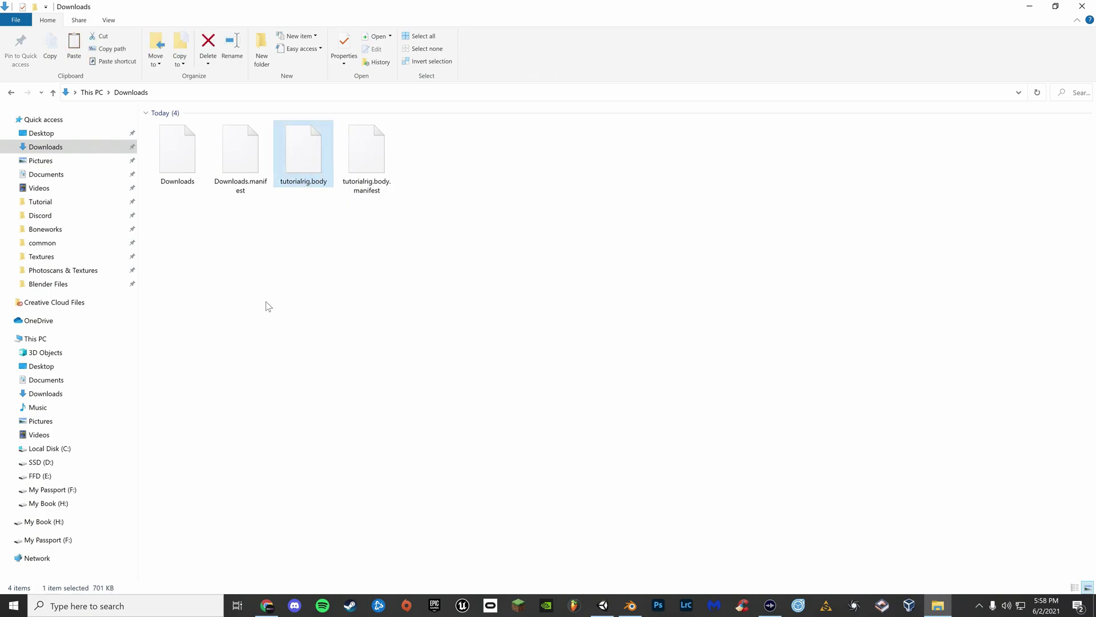
{"action": "left_click", "coordinate": [43, 243]}
{"action": "double_click", "coordinate": [207, 152]}
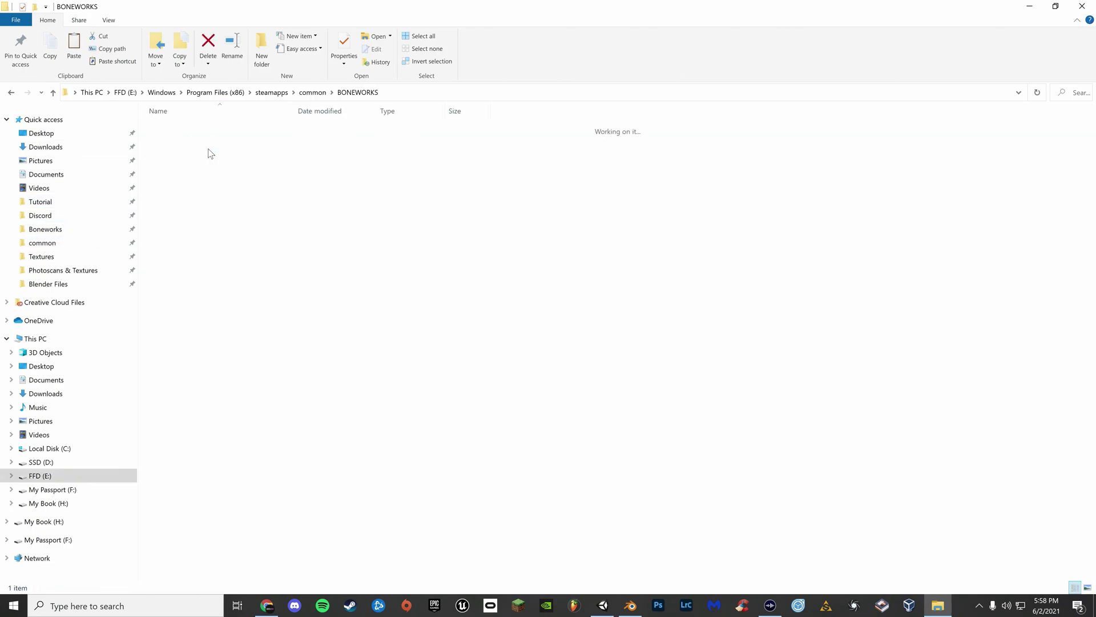
{"action": "double_click", "coordinate": [228, 130]}
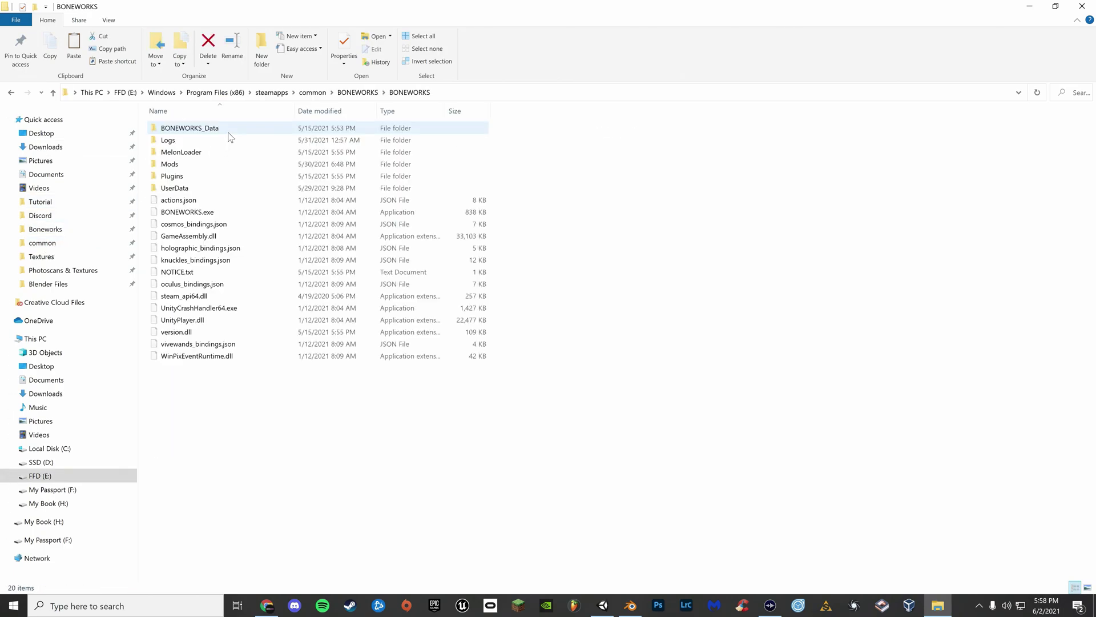
{"action": "double_click", "coordinate": [222, 188]}
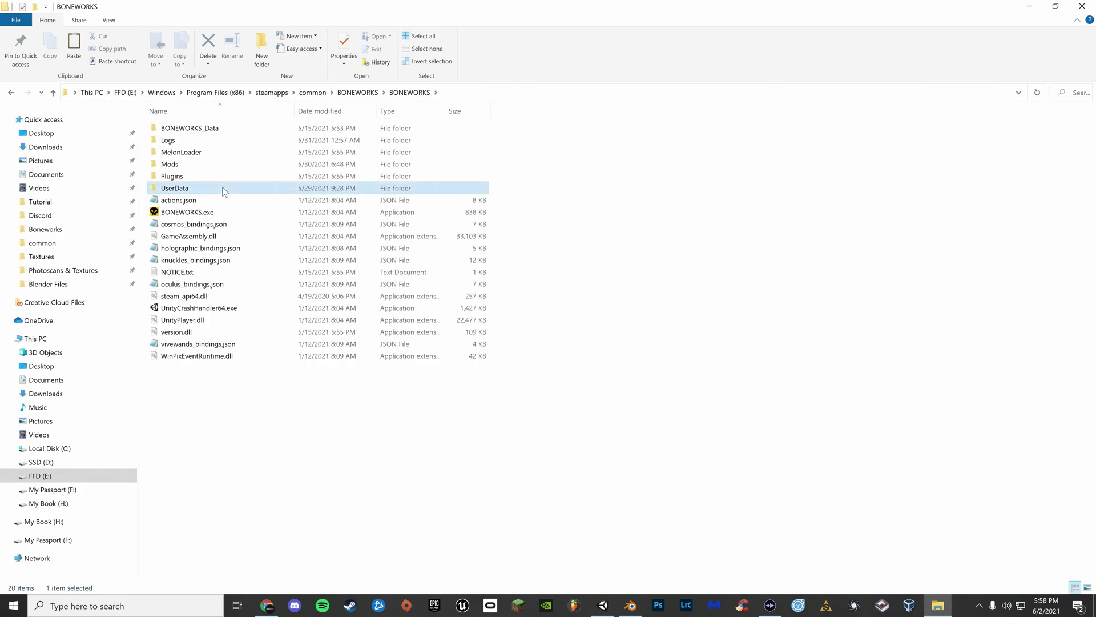
{"action": "double_click", "coordinate": [221, 166]}
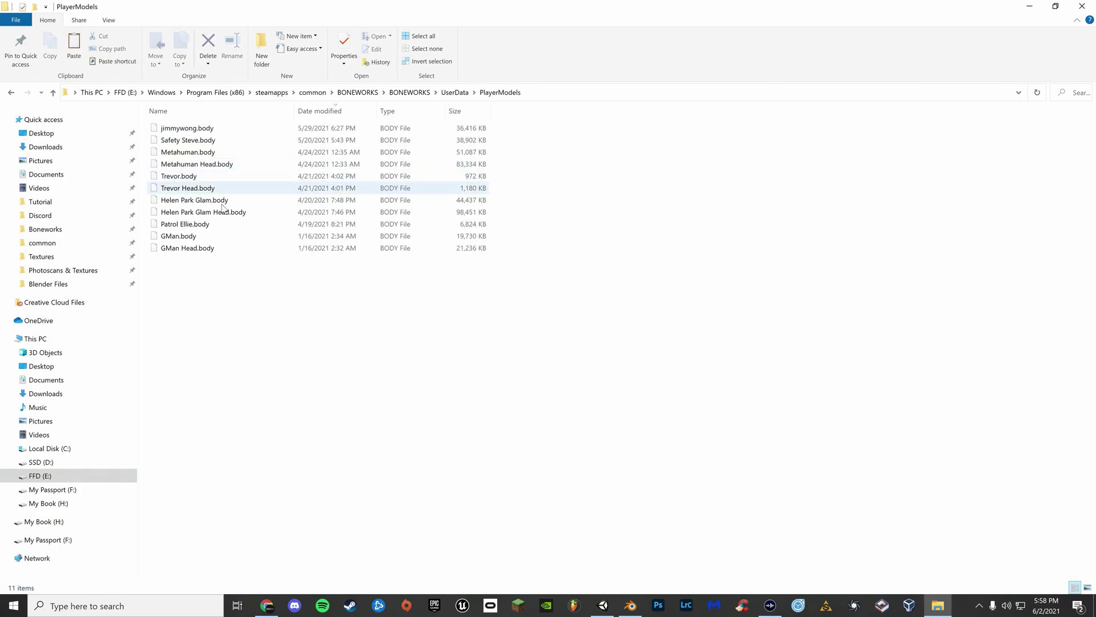
{"action": "right_click", "coordinate": [242, 283]}
{"action": "left_click", "coordinate": [294, 360]}
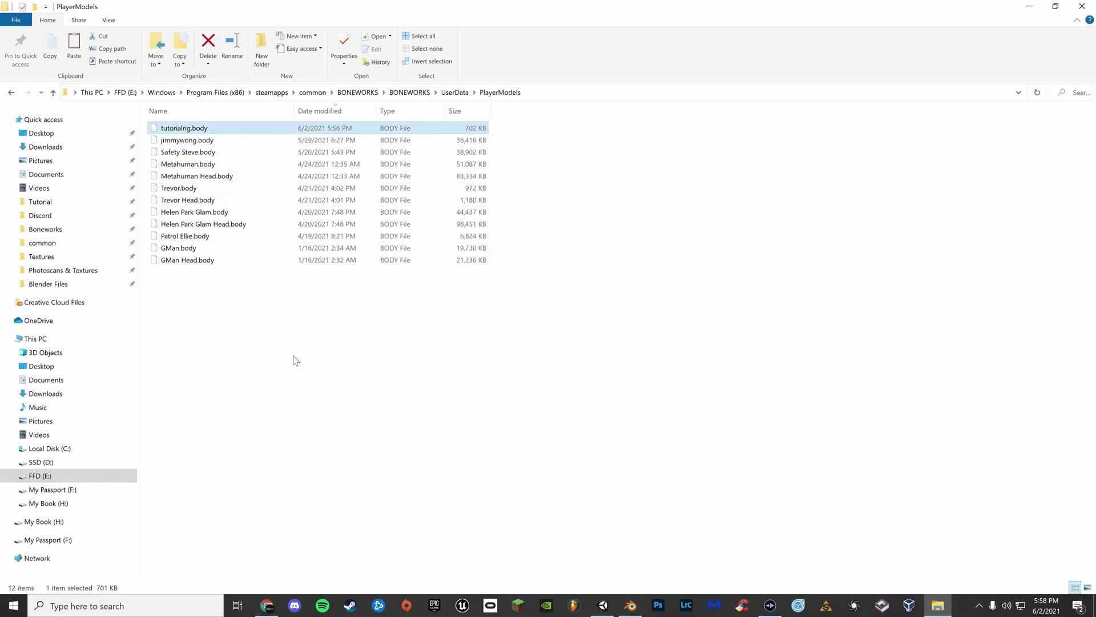
Switch to the Chrome browser window.
{"action": "key", "text": "alt+Tab"}
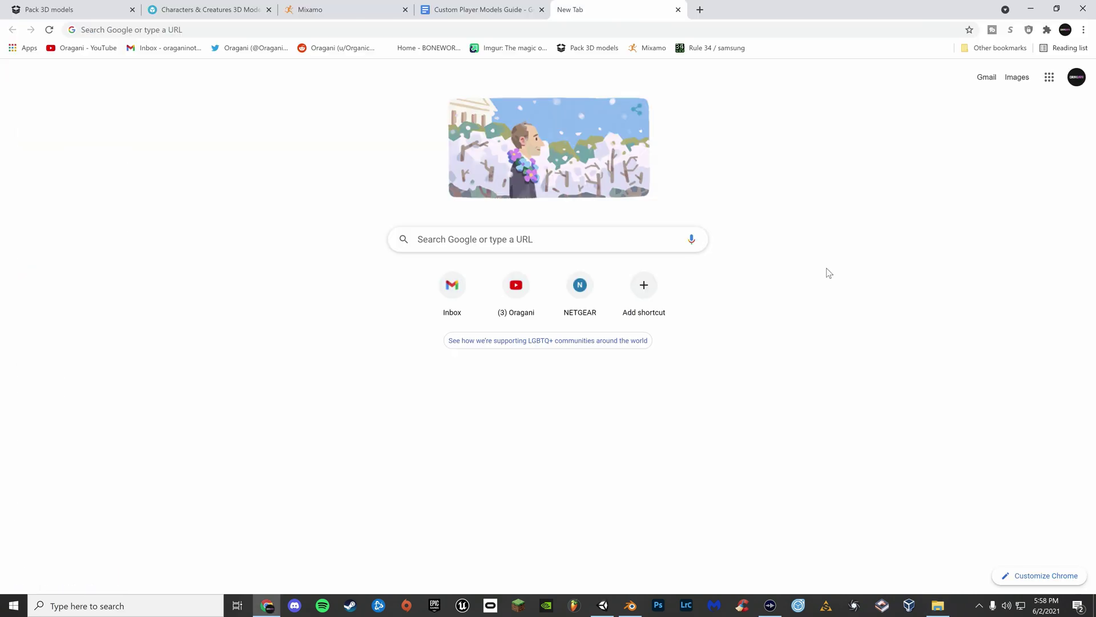